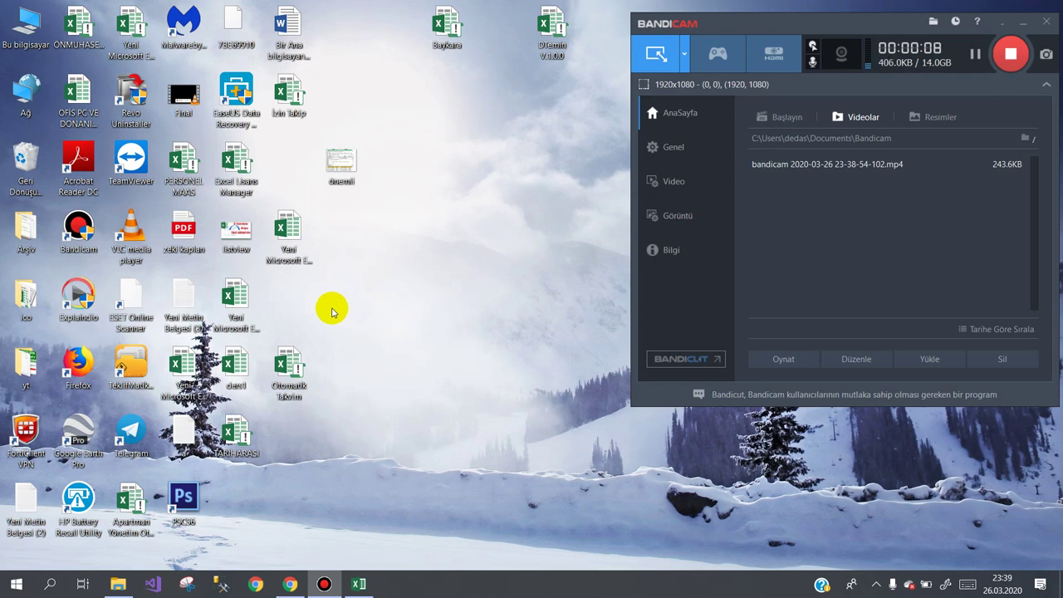
Use the pop-up calendar to enter 12.03.2020 in B10 and 04.04.2020 in B12.
left_click(359, 583)
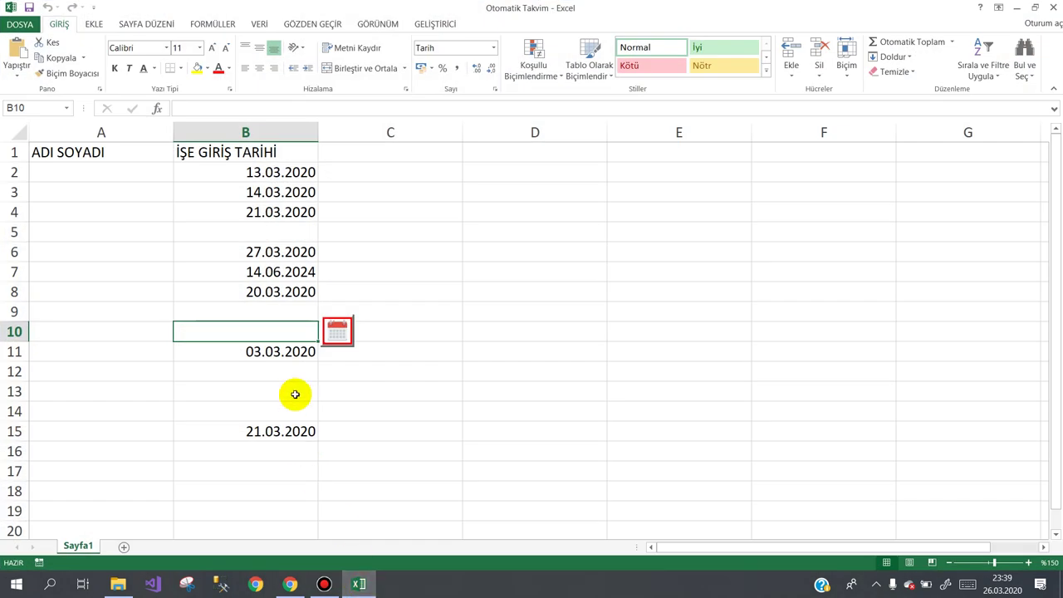
left_click(335, 332)
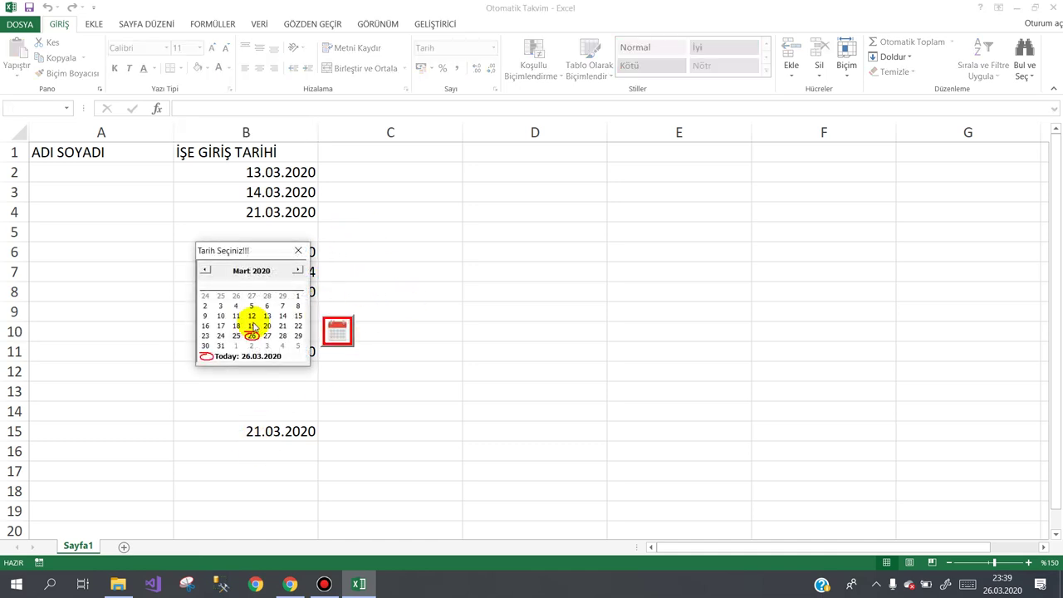
left_click(252, 312)
left_click(295, 376)
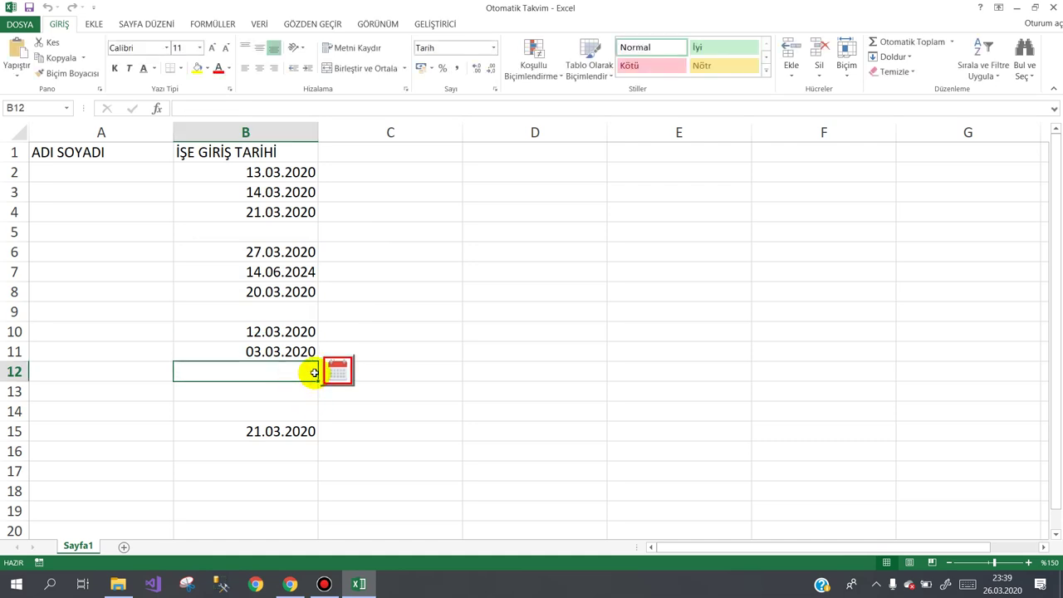
left_click(337, 370)
left_click(281, 369)
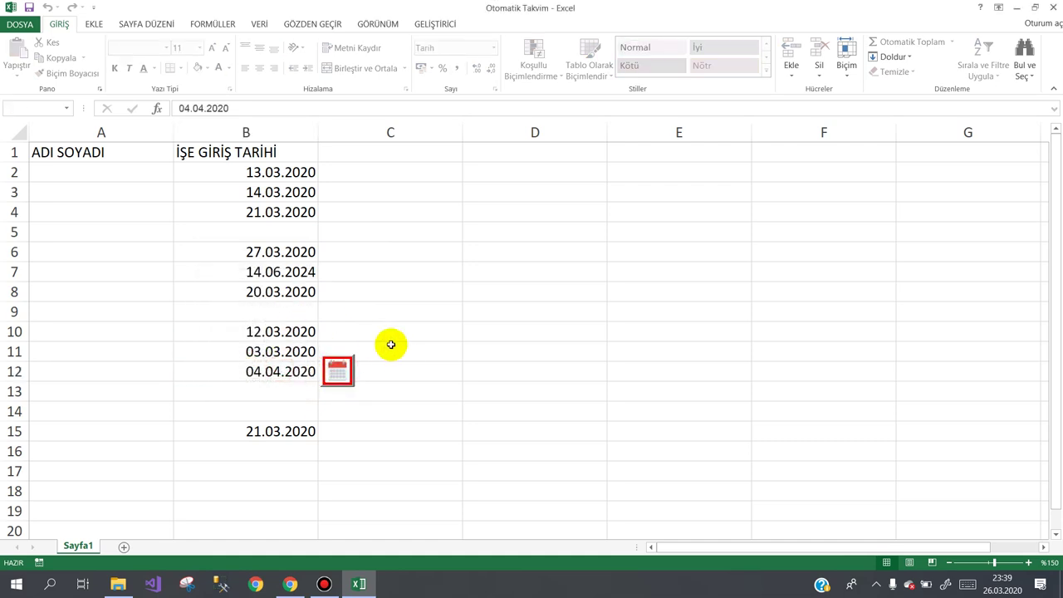
left_click(398, 354)
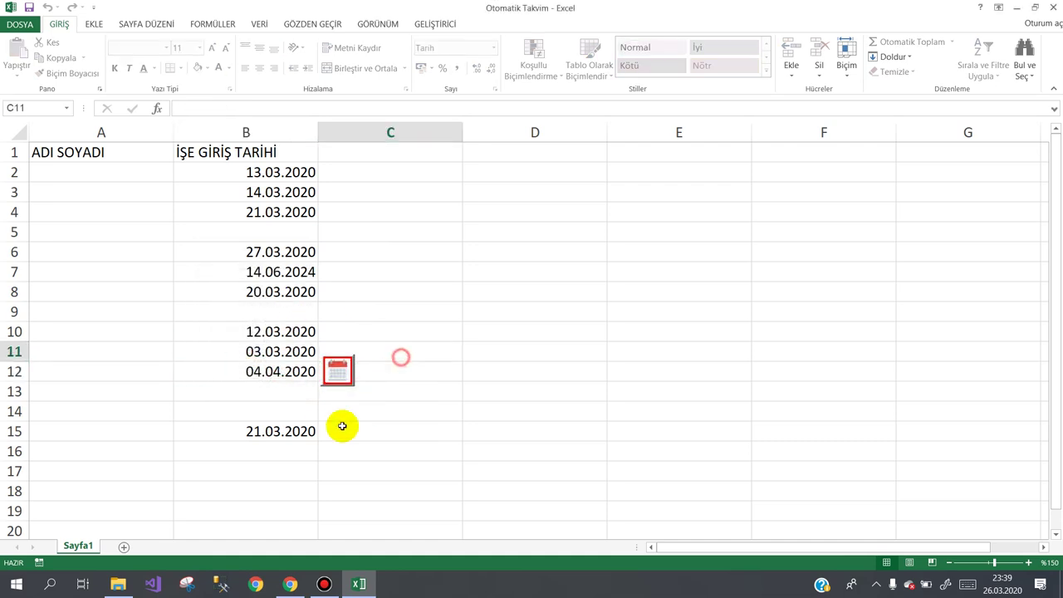
Add sheet Sayfa2, widen its column A, and bring up the YouTube comment with VBA code.
left_click(124, 546)
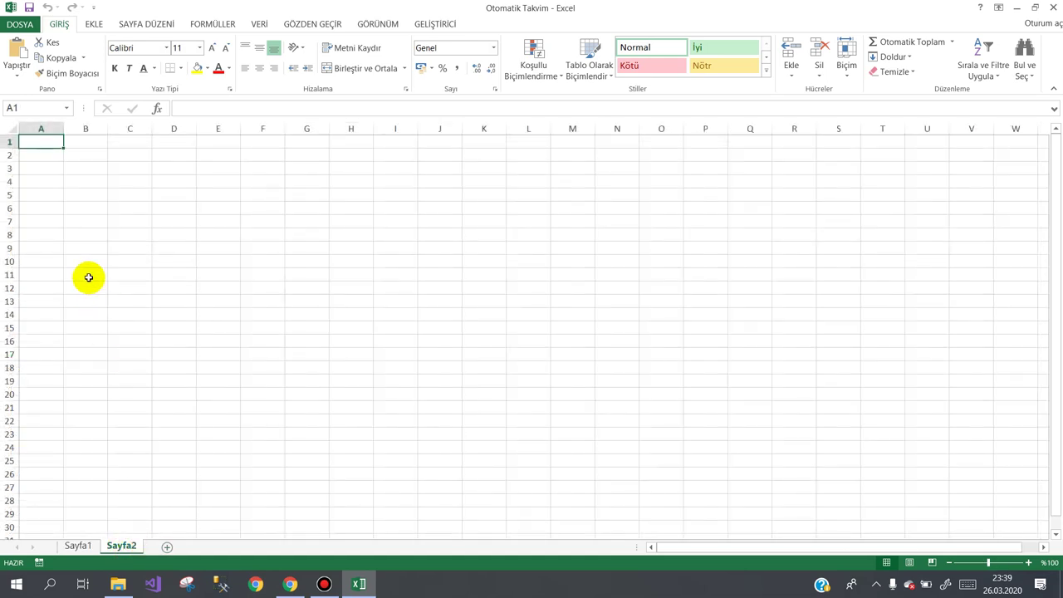
left_click_drag(64, 128, 119, 128)
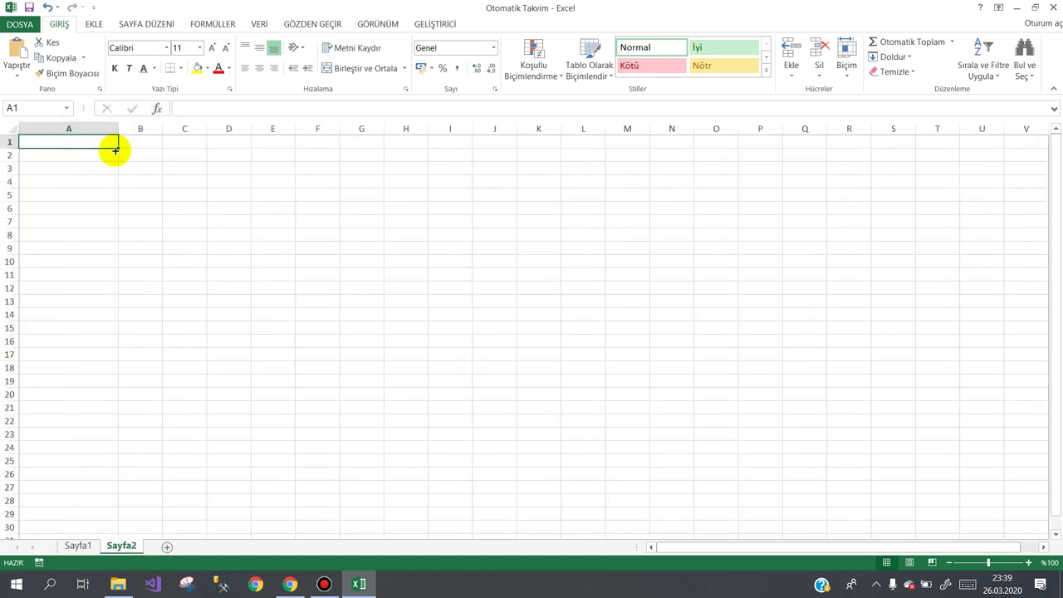
left_click(109, 156)
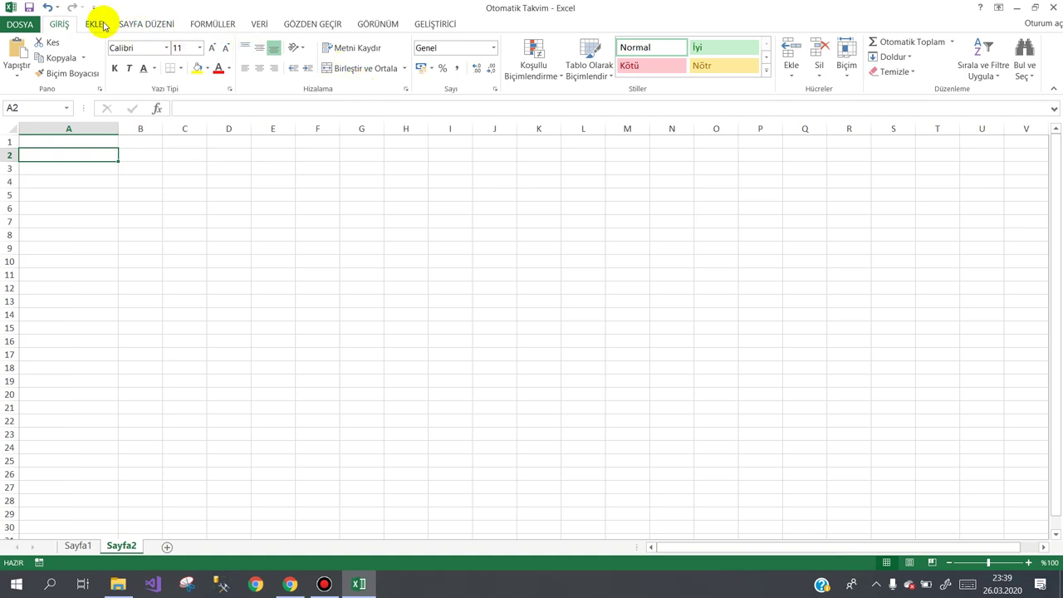
left_click(343, 248)
left_click(290, 584)
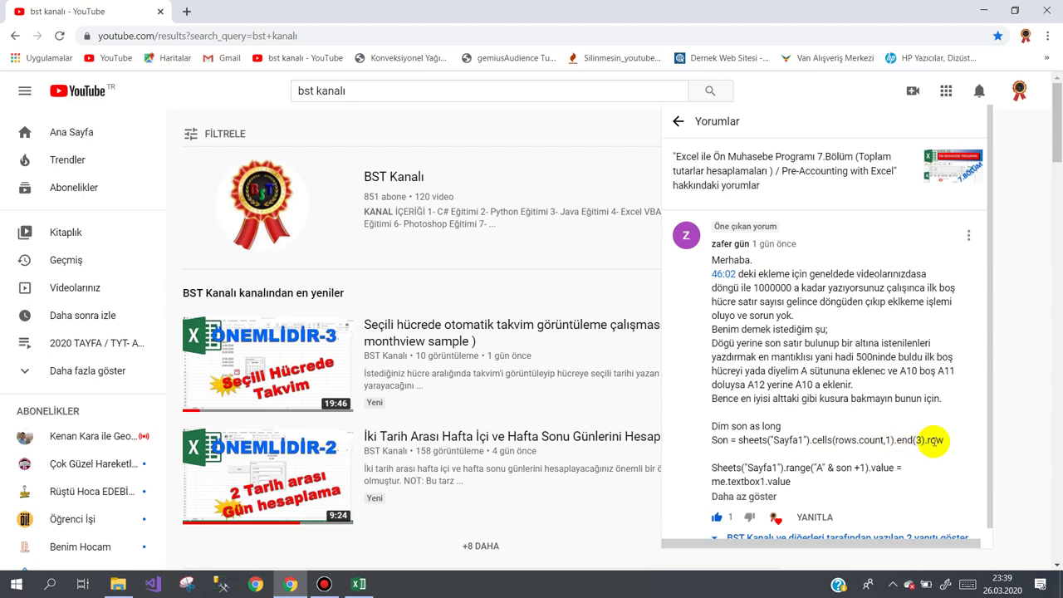
left_click_drag(943, 443, 716, 441)
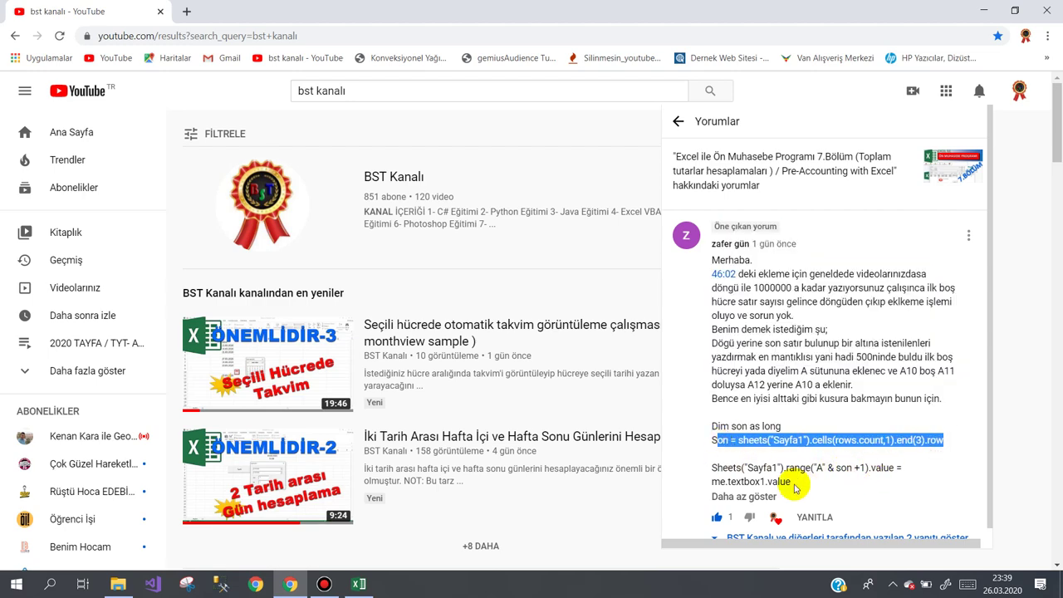
mouse_move(794, 483)
left_mouse_down()
mouse_move(713, 451)
mouse_move(712, 440)
left_mouse_up()
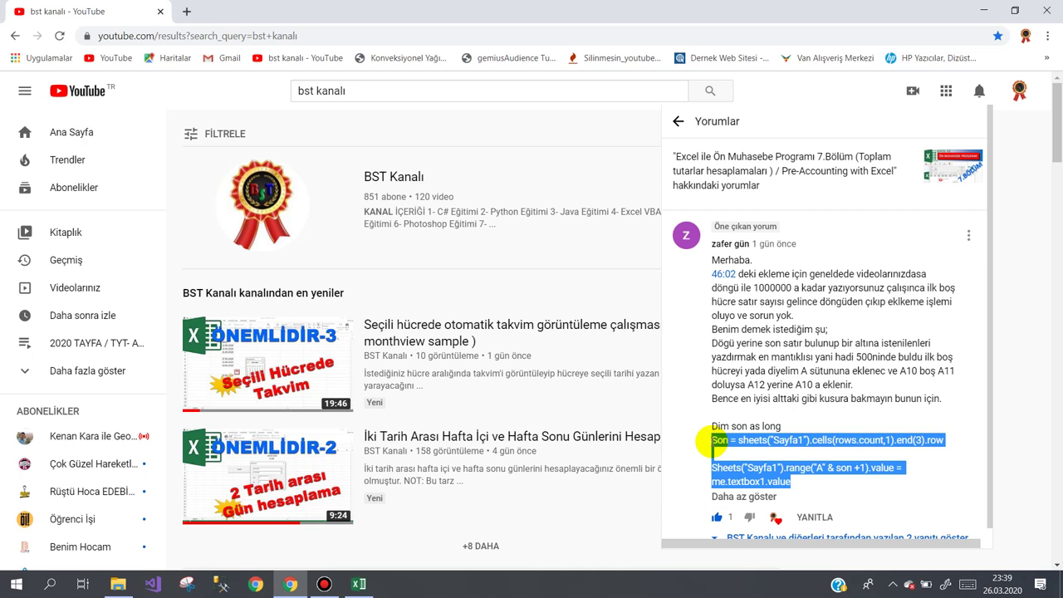
left_click(812, 306)
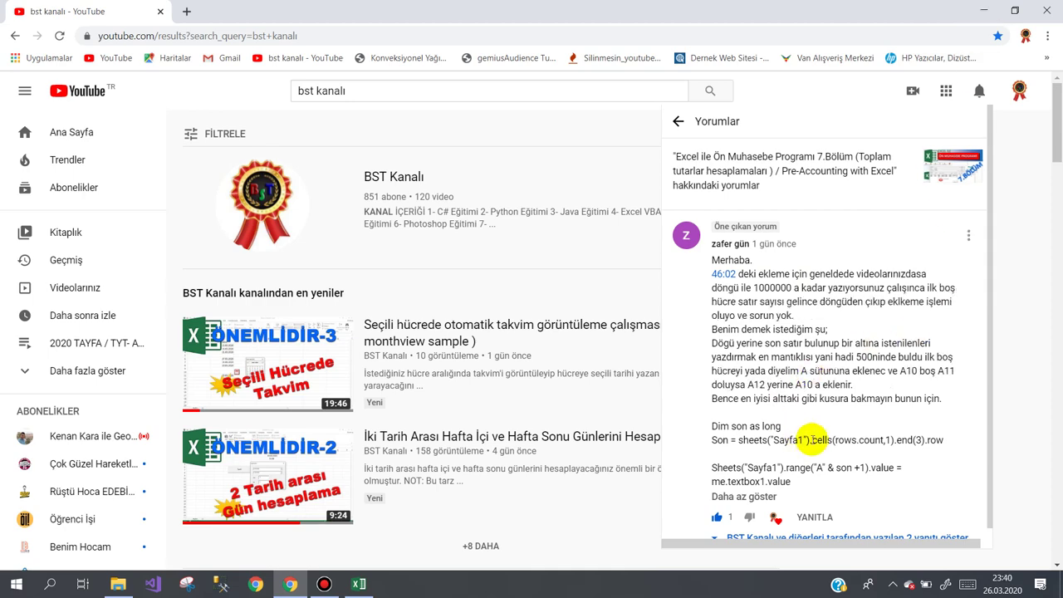
Zoom Sayfa2 to 130% and enter the heading ADI SOYADI in cell A1.
left_click(987, 10)
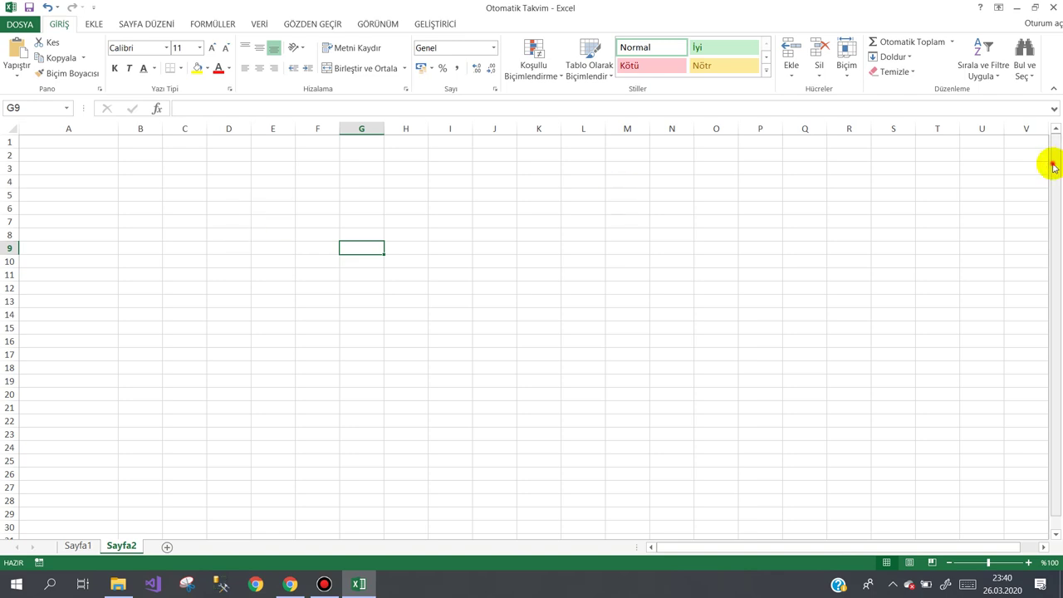
left_click(1028, 562)
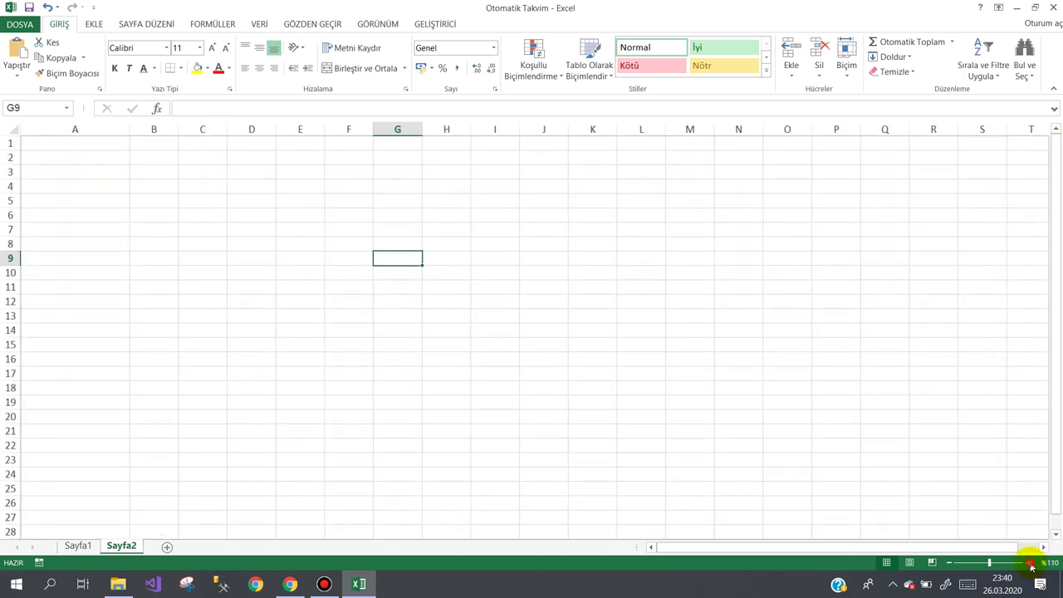
left_click(1028, 562)
left_click(1028, 562)
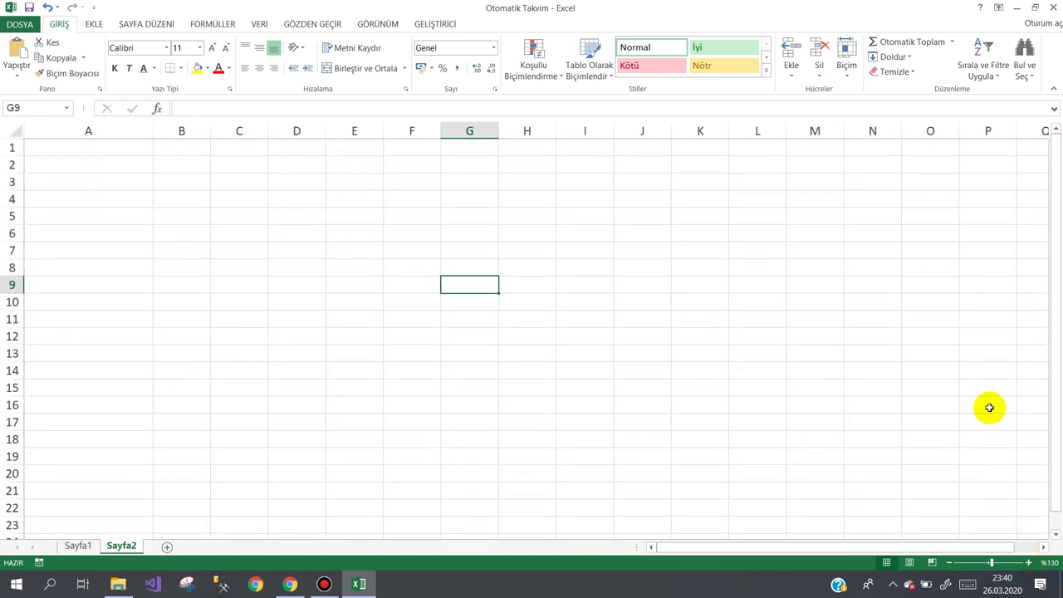
left_click(98, 146)
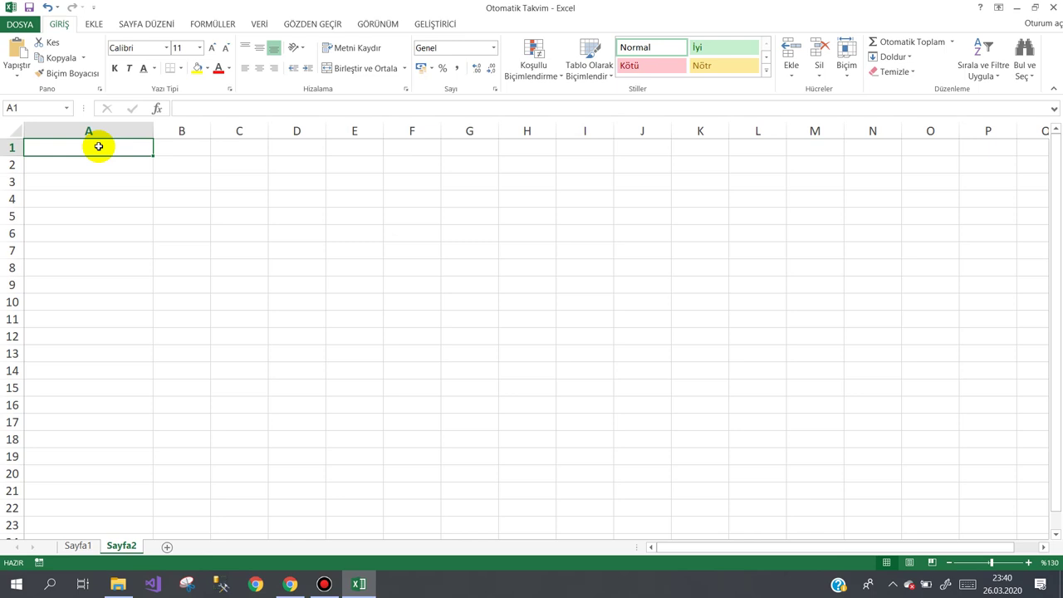
type("ADI SOYADI")
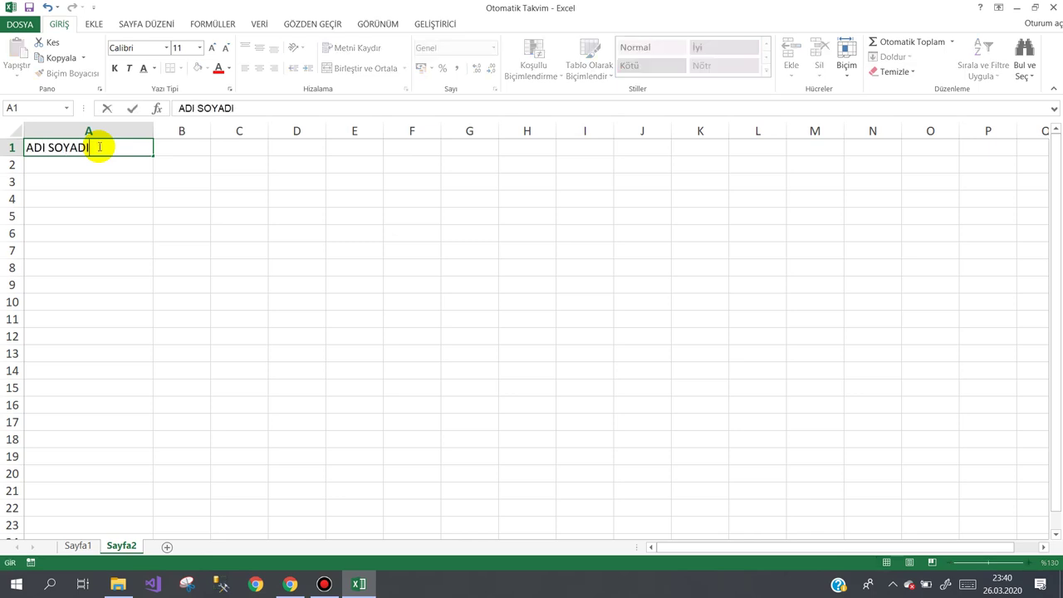
key("Return")
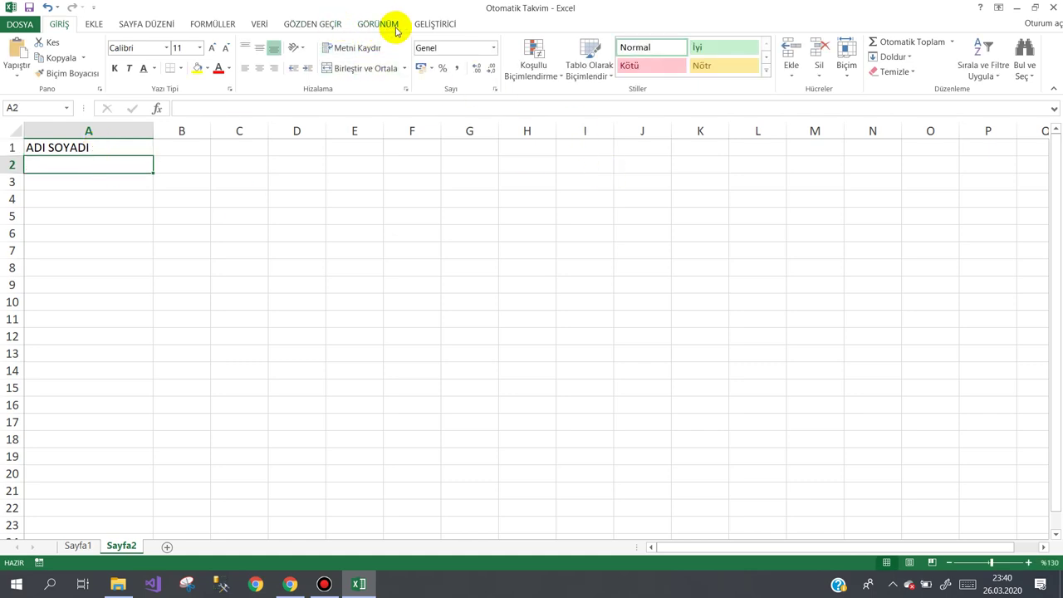
Draw an ActiveX command button over D10–E11 on Sayfa2.
left_click(425, 24)
left_click(274, 73)
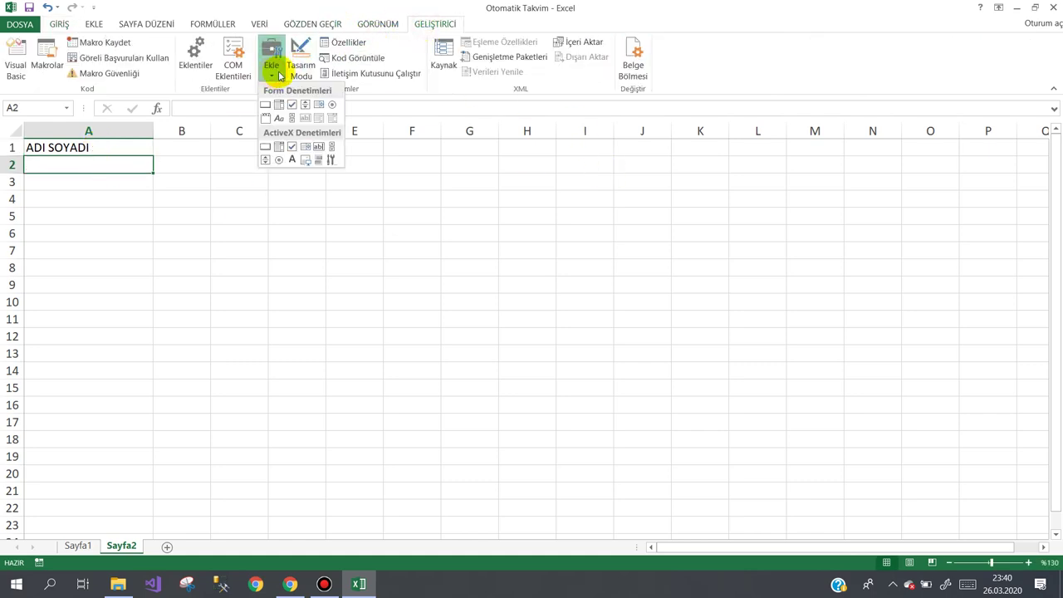
left_click(267, 146)
left_click_drag(319, 293, 456, 327)
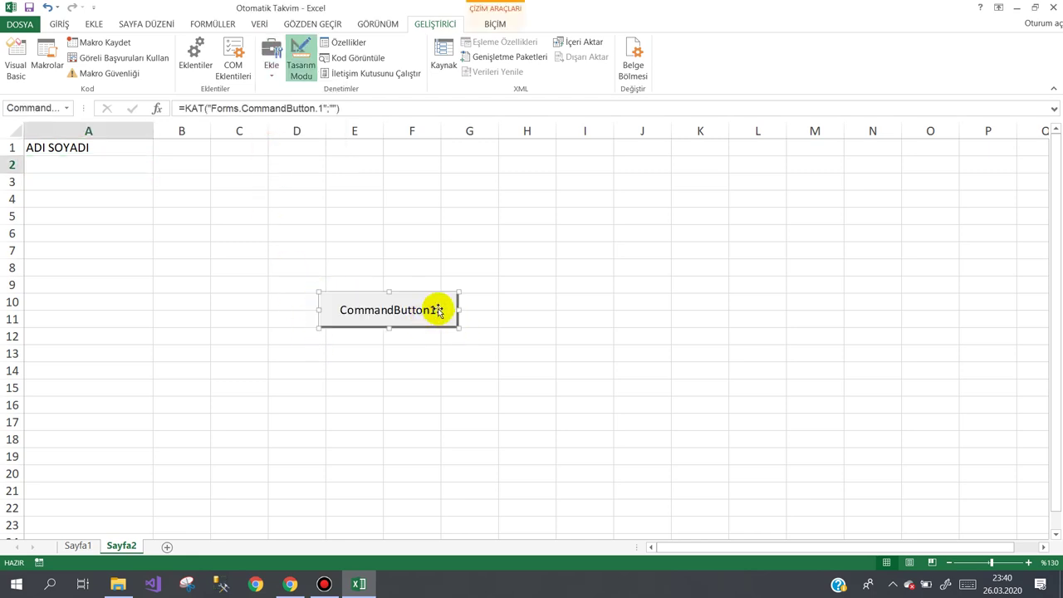
Set the button's Caption property to Kaydet followed by a name suffix.
left_click(343, 41)
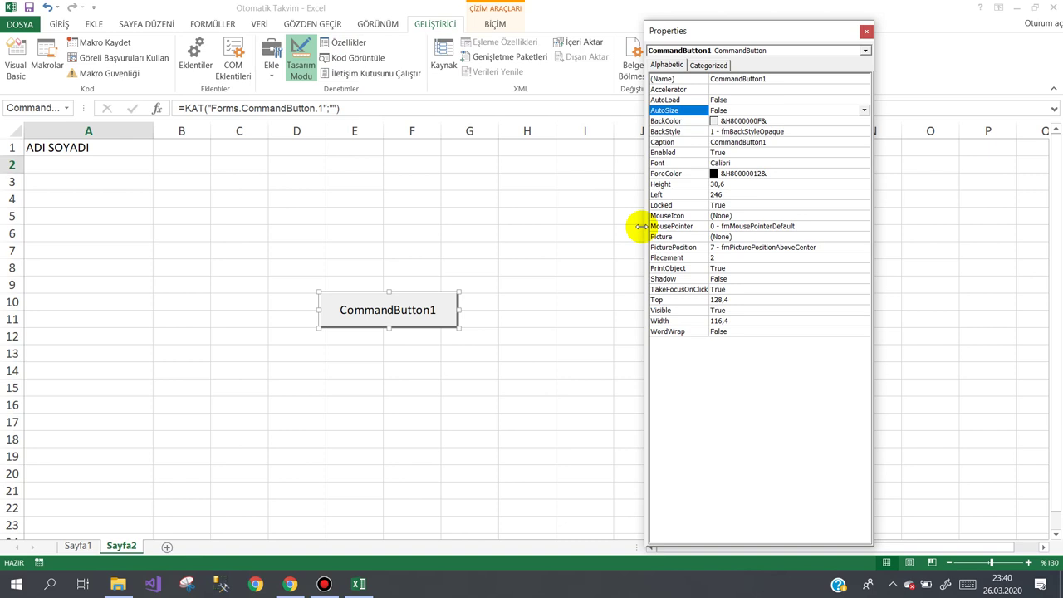
left_click(782, 142)
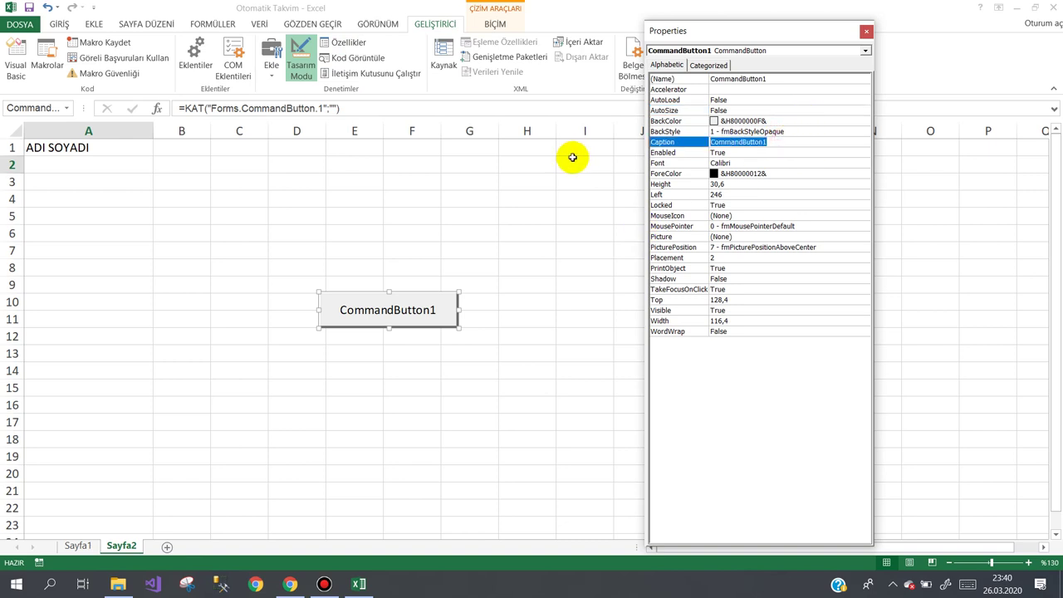
type("kAY")
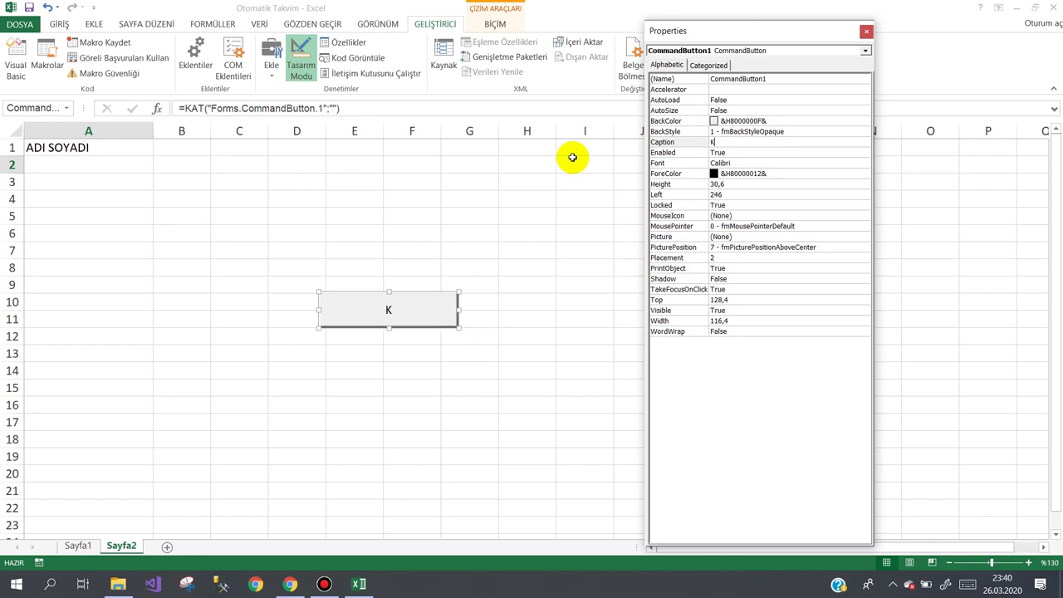
type("aydet_Zafer")
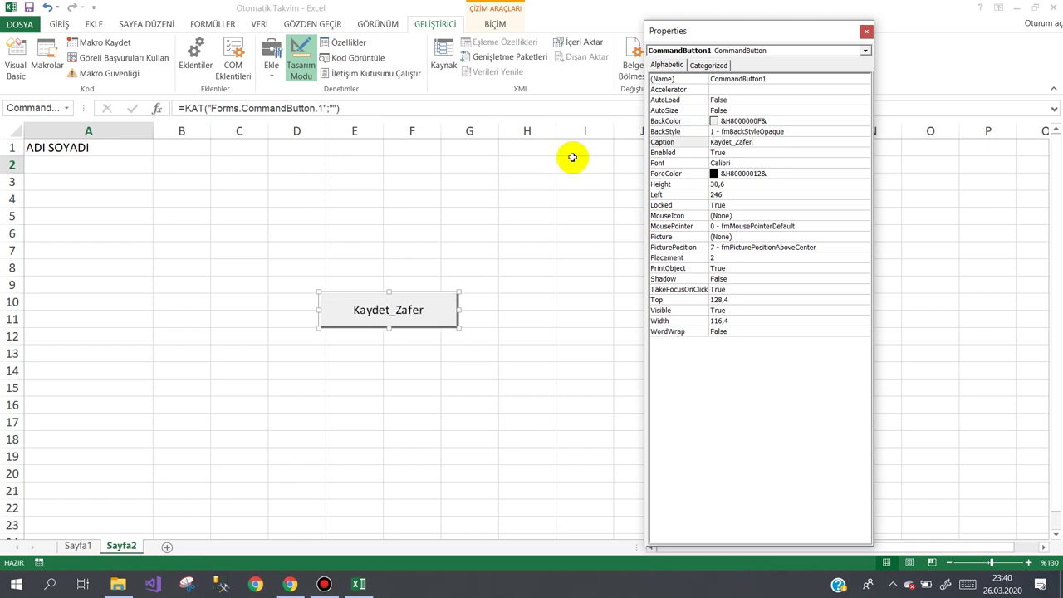
left_click(289, 584)
left_click(284, 588)
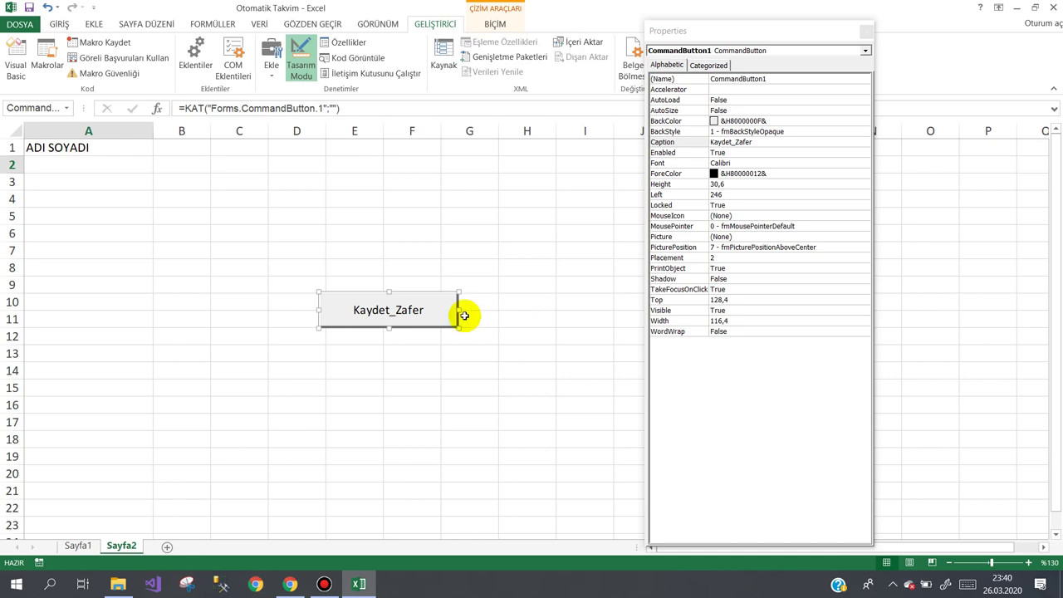
left_click(494, 246)
left_click(412, 315)
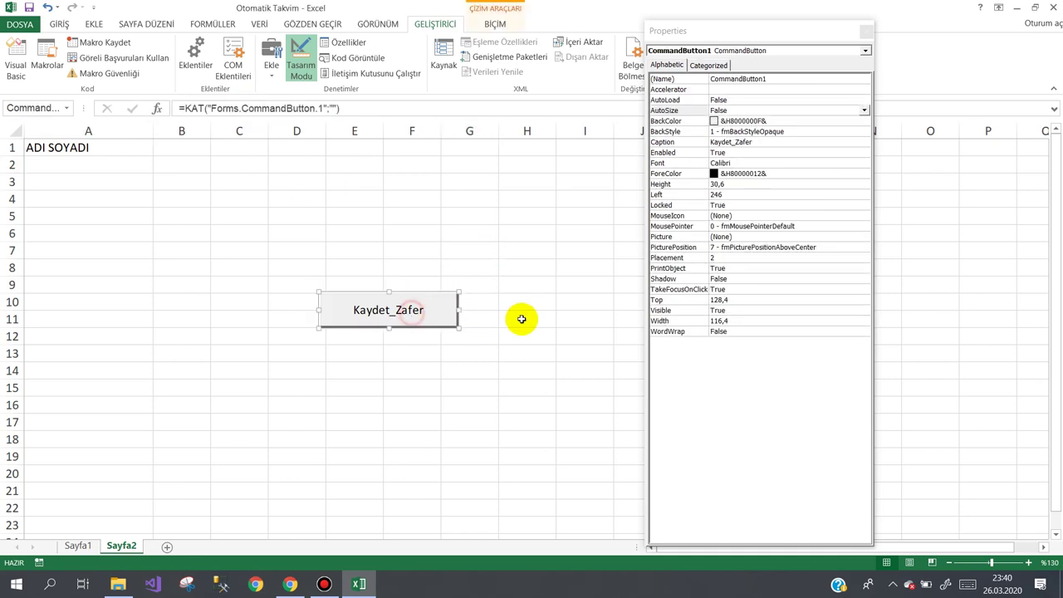
Draw a second ActiveX command button to the right of the first.
left_click(278, 70)
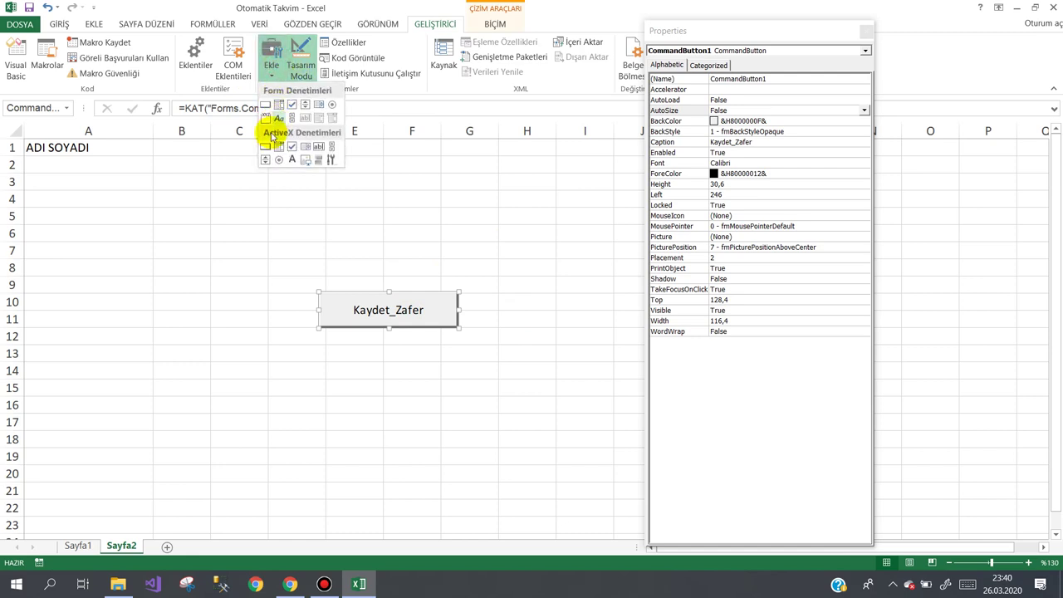
left_click(265, 144)
left_click_drag(473, 294, 609, 327)
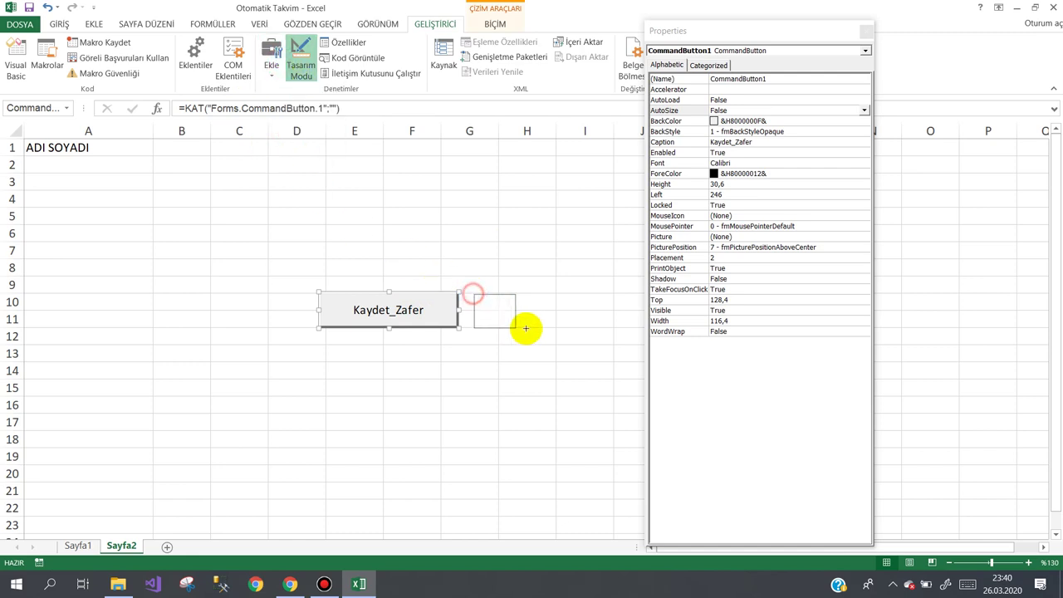
Caption the second button Kaydet_Benim Yöntem and deselect it.
left_click(789, 145)
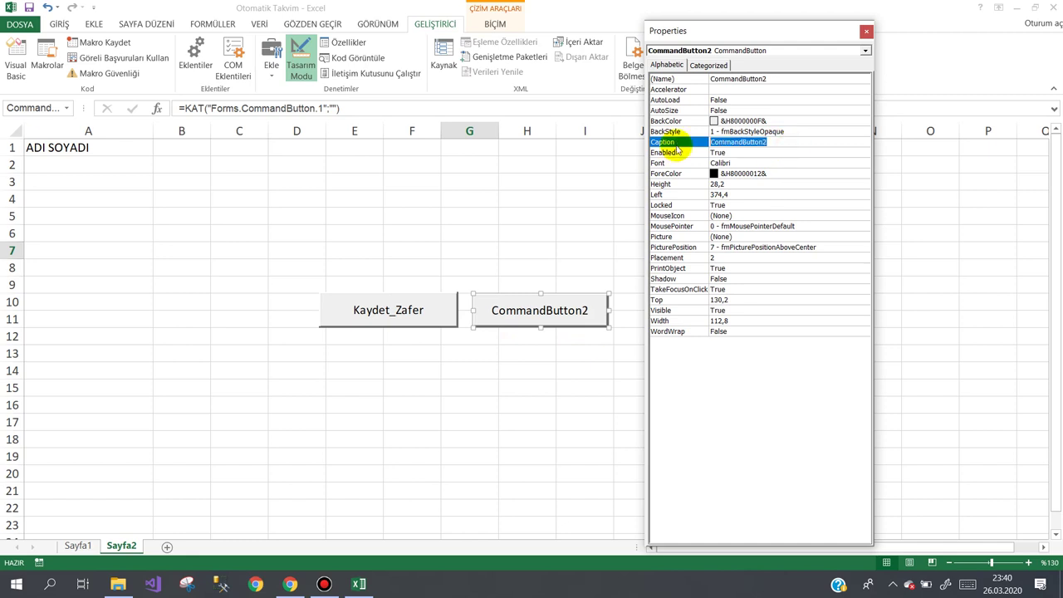
type("Kaydet_Beni")
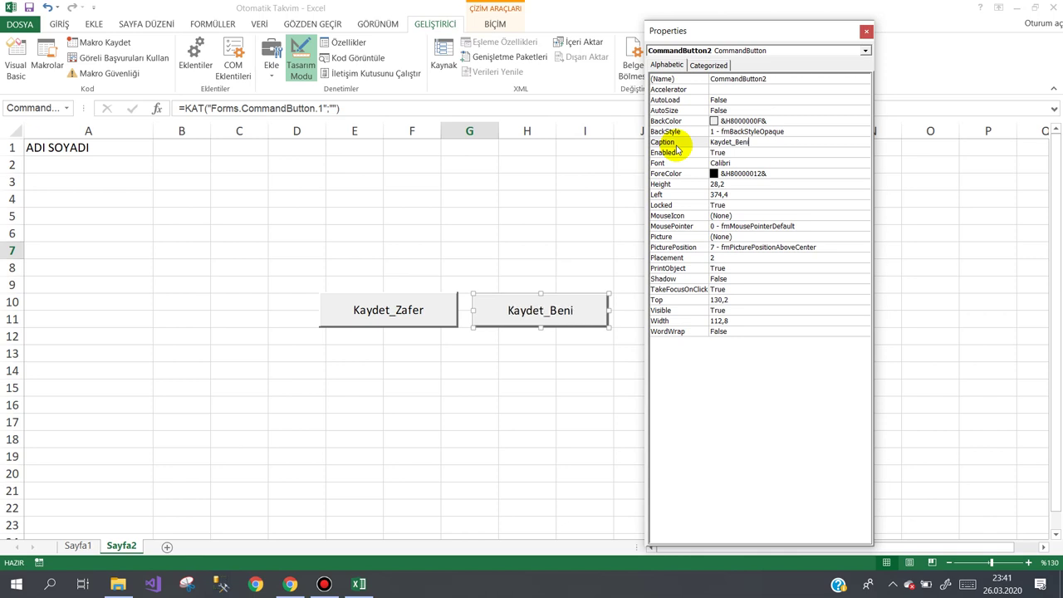
type("m Yon")
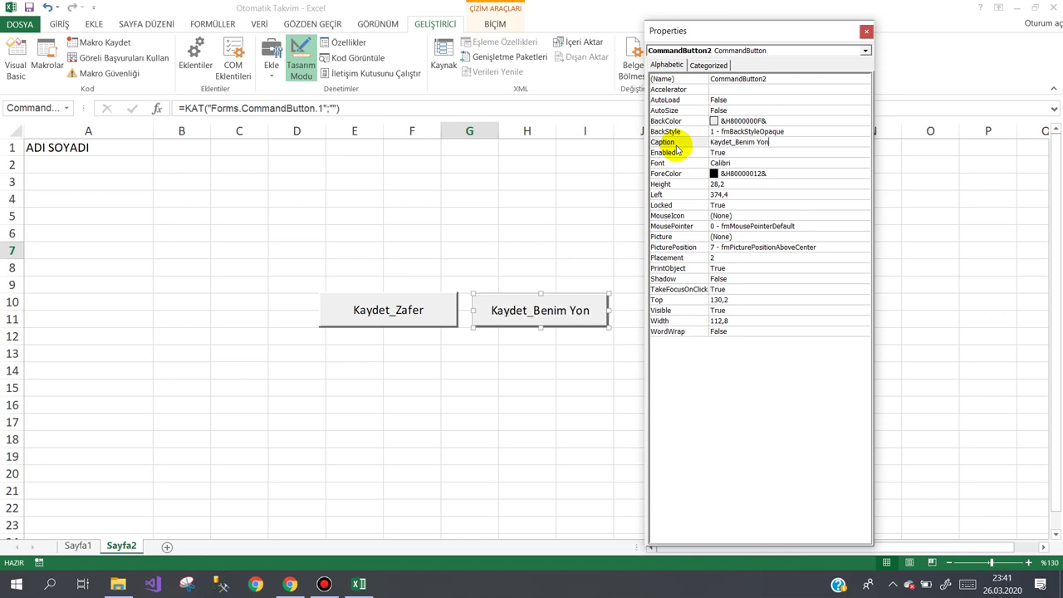
type("teö")
key("BackSpace")
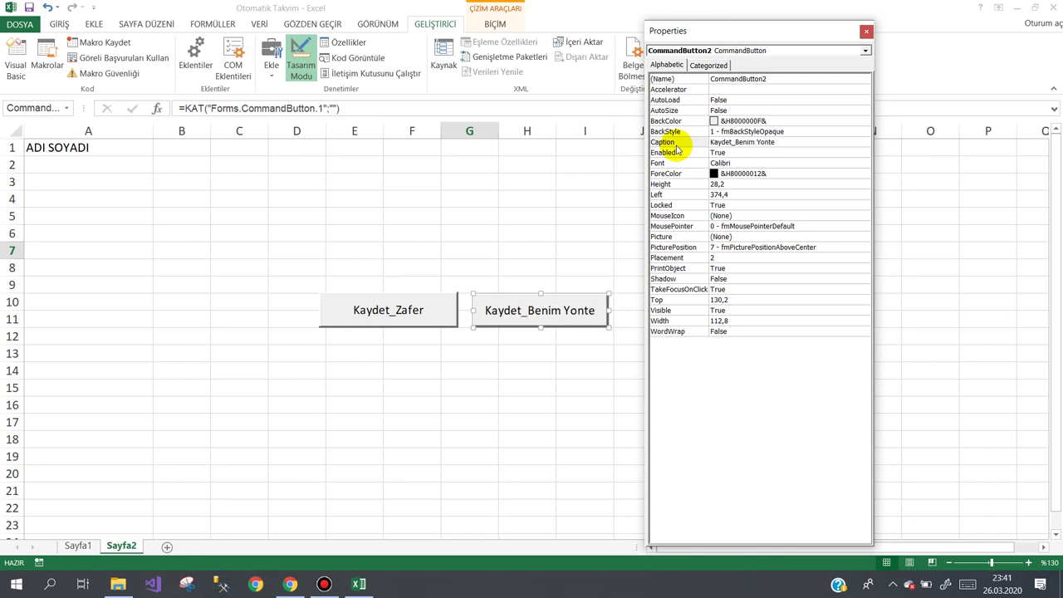
key("BackSpace")
type("ö")
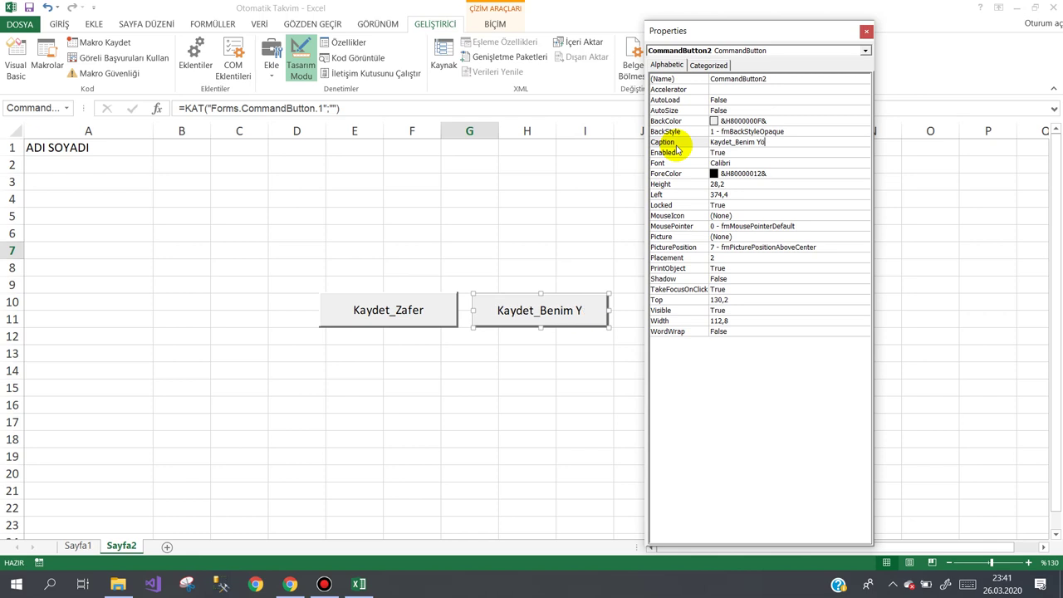
type("ntem")
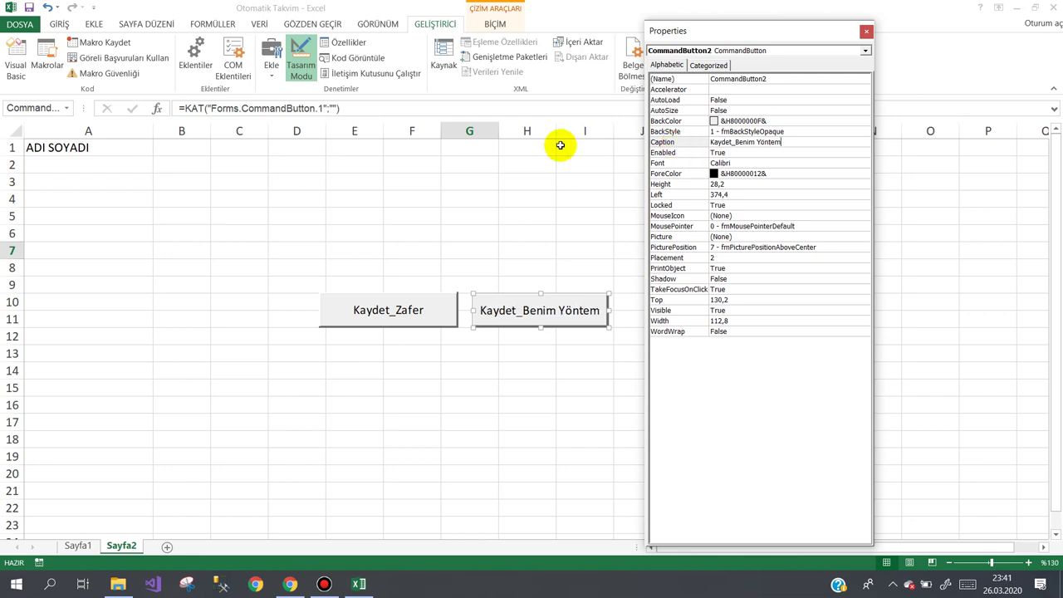
left_click(238, 169)
left_click(109, 165)
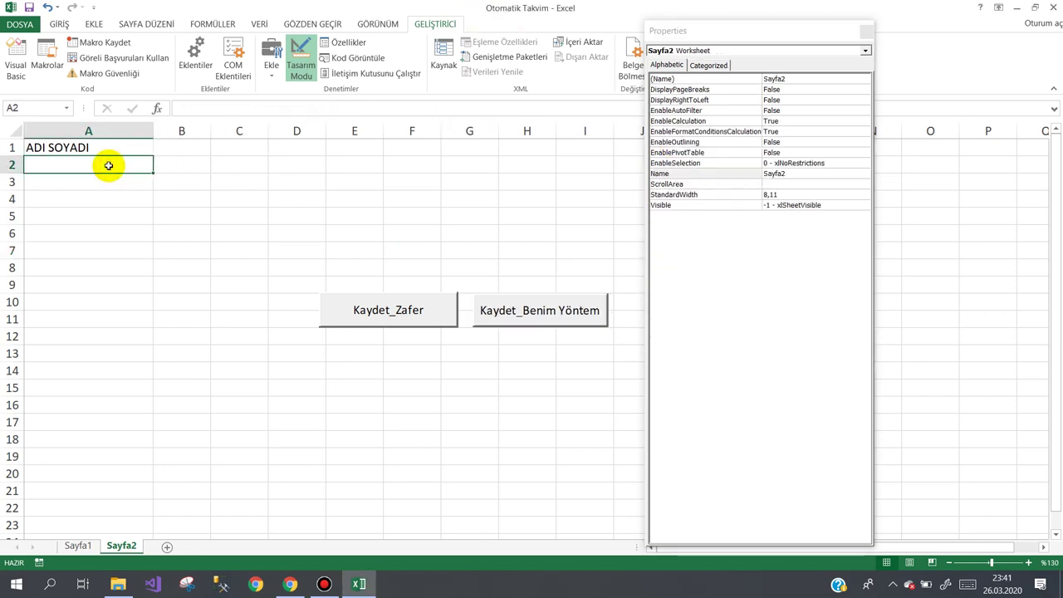
Enter ali in A2 and fill it down to A13.
type("ali")
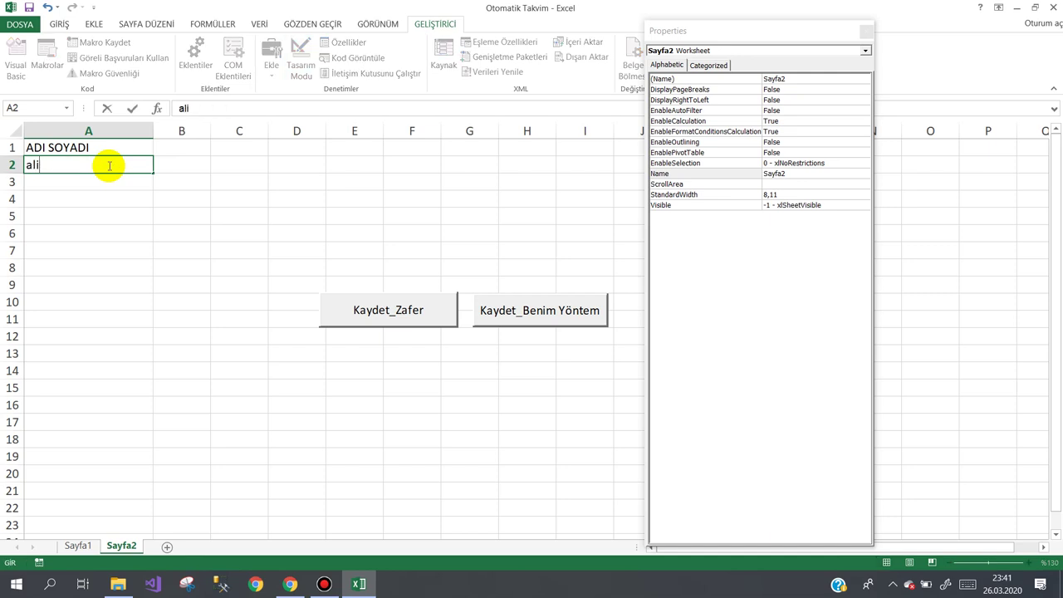
key("Return")
left_click(117, 169)
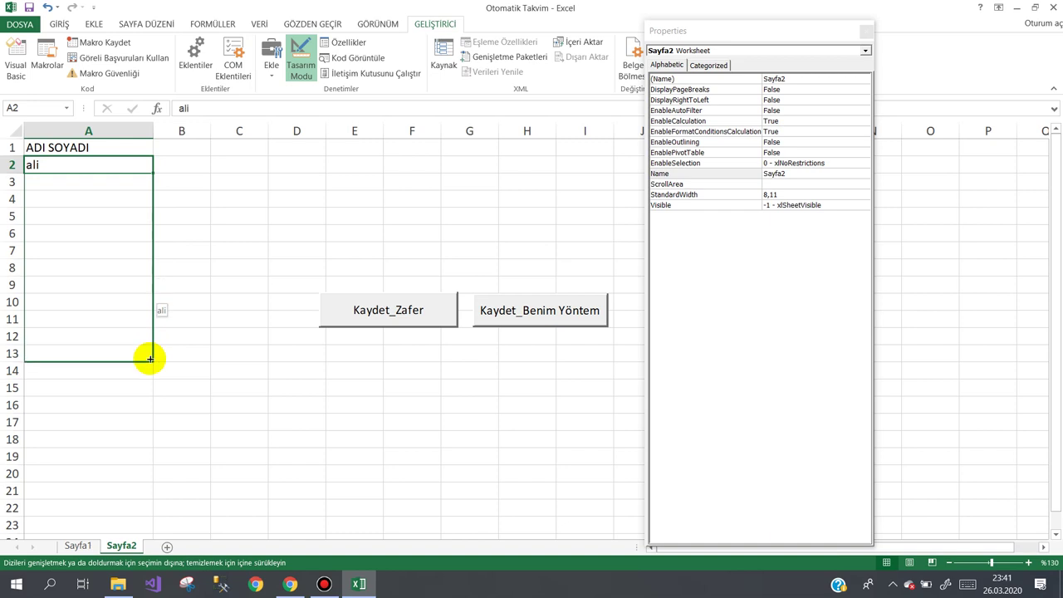
left_click_drag(152, 174, 149, 356)
Close Properties and clear A5, A9 and A11 so column A has gaps.
left_click(865, 35)
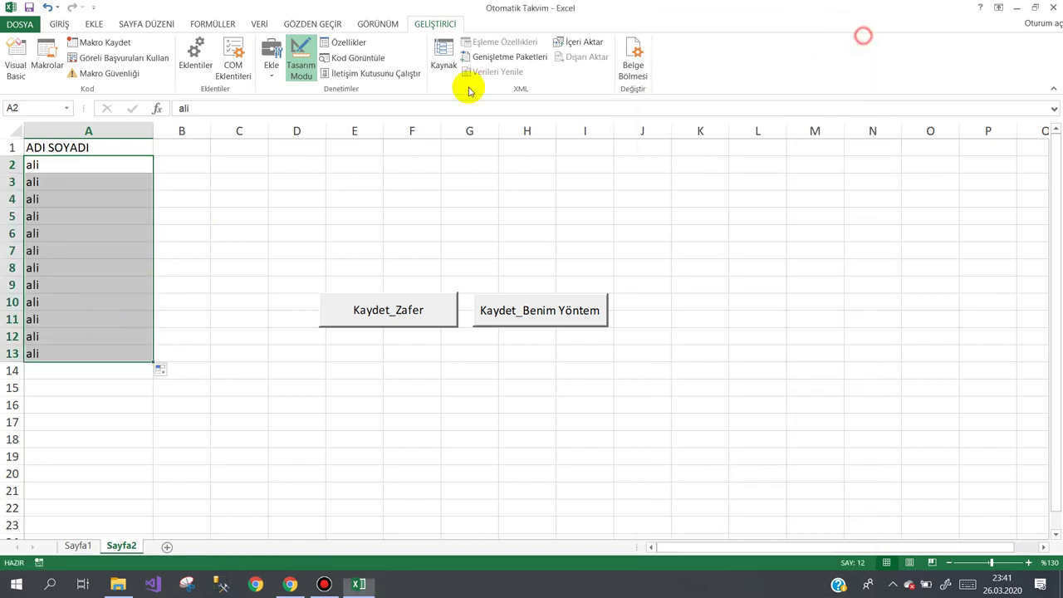
left_click(38, 217)
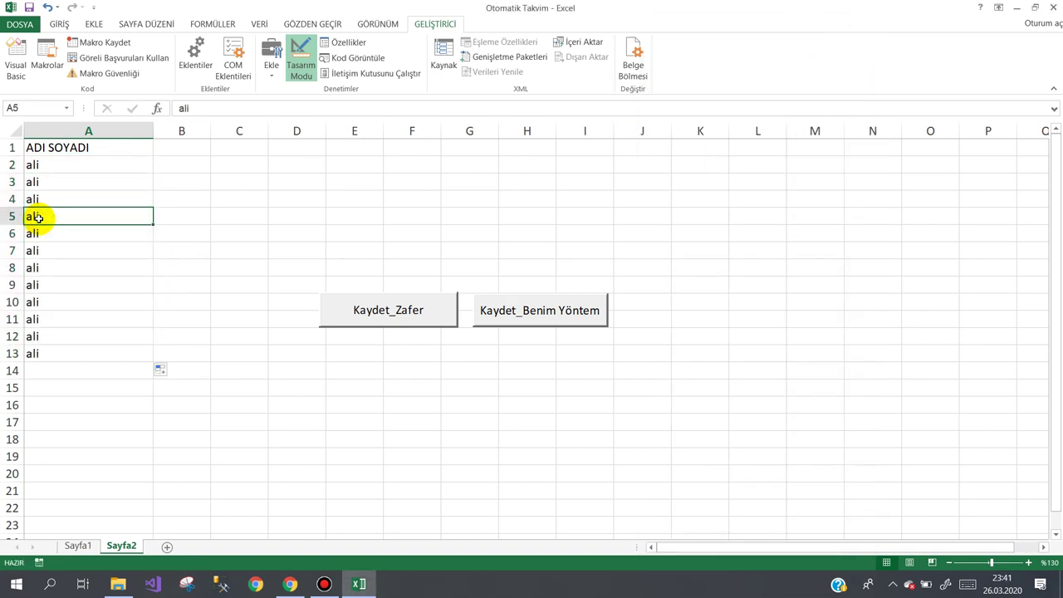
key("Delete")
left_click(53, 283)
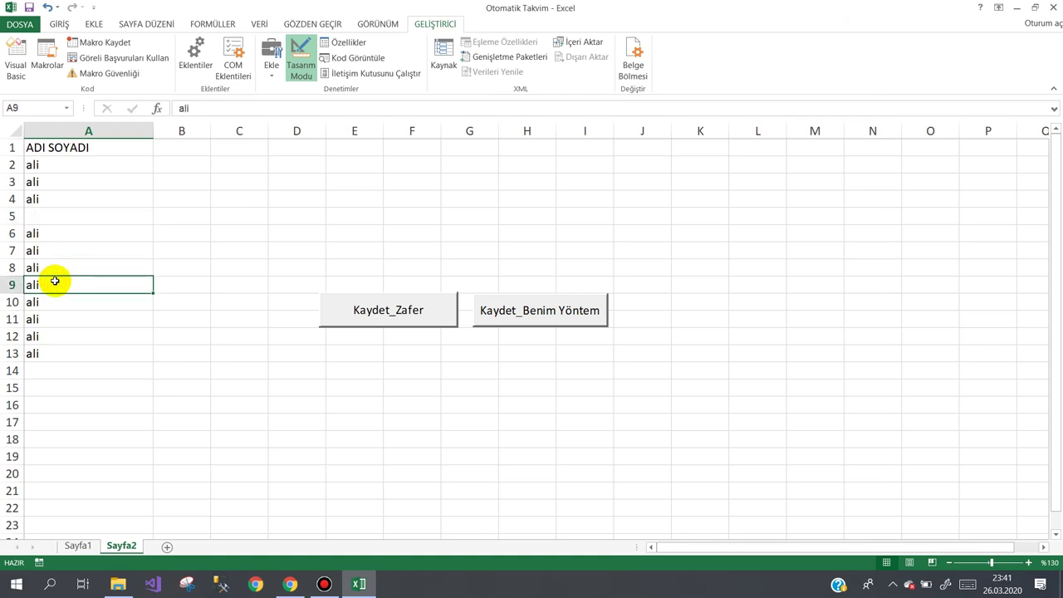
key("Delete")
left_click(52, 321)
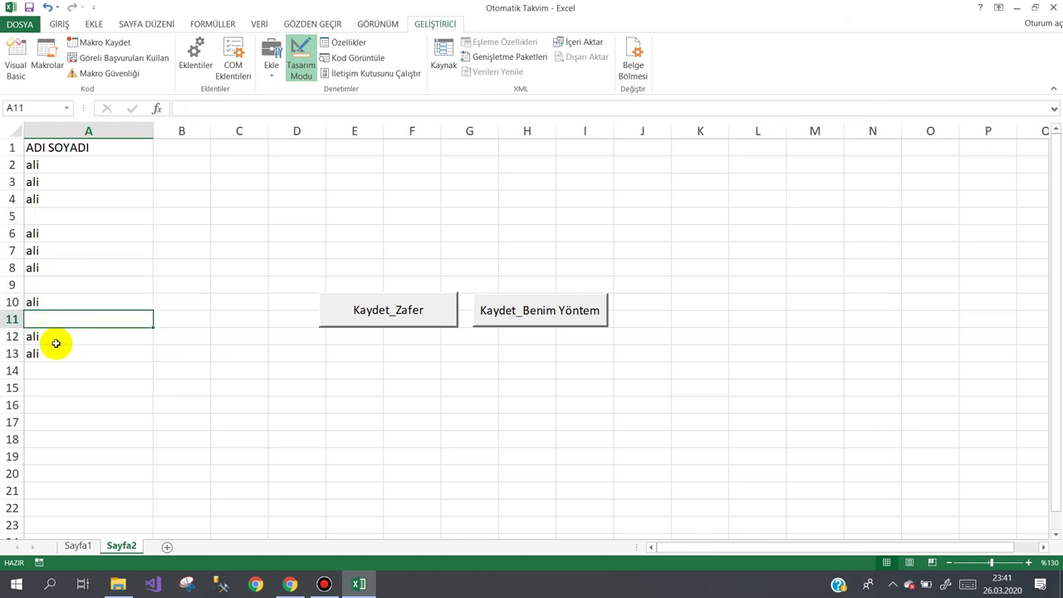
key("Up")
left_click(53, 215)
left_click(49, 285, "ctrl")
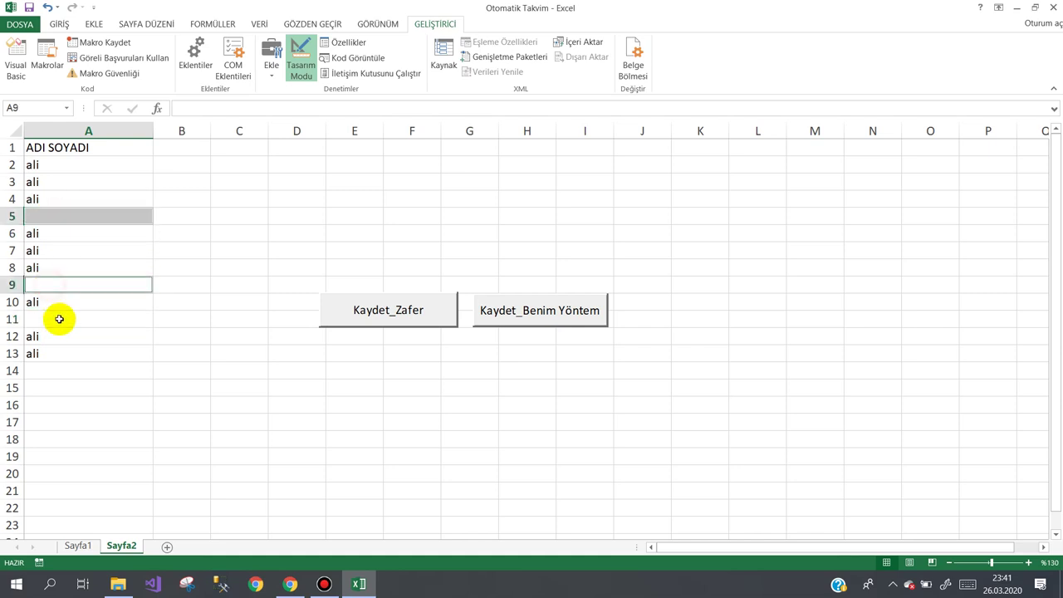
left_click(59, 320, "ctrl")
Nudge the Kaydet_Benim Yöntem button slightly right and open the first button's click code.
left_click(55, 25)
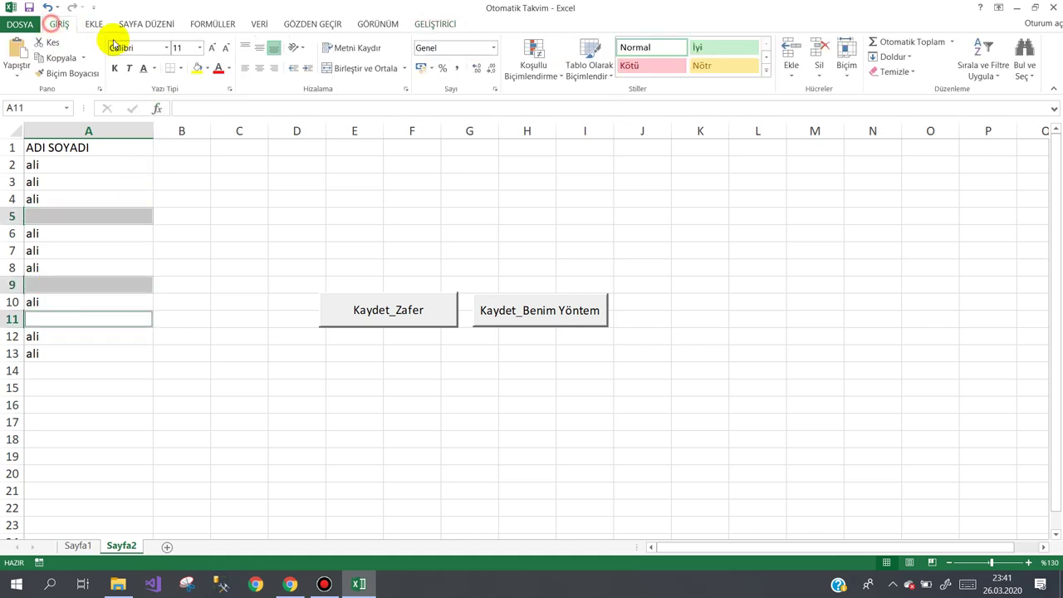
left_click(193, 205)
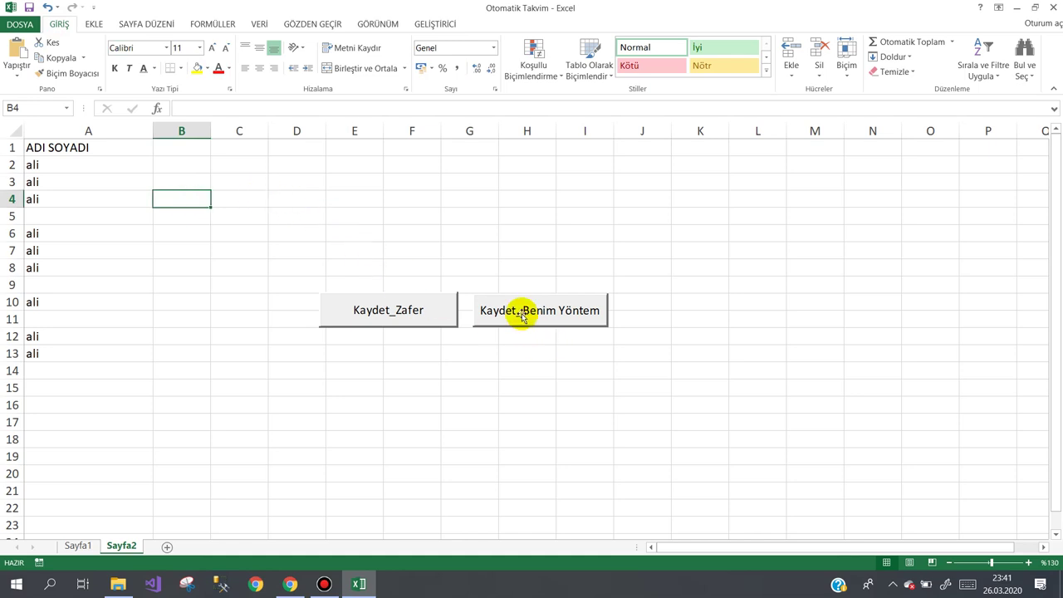
mouse_move(524, 311)
left_mouse_down()
mouse_move(534, 278)
mouse_move(550, 310)
left_mouse_up()
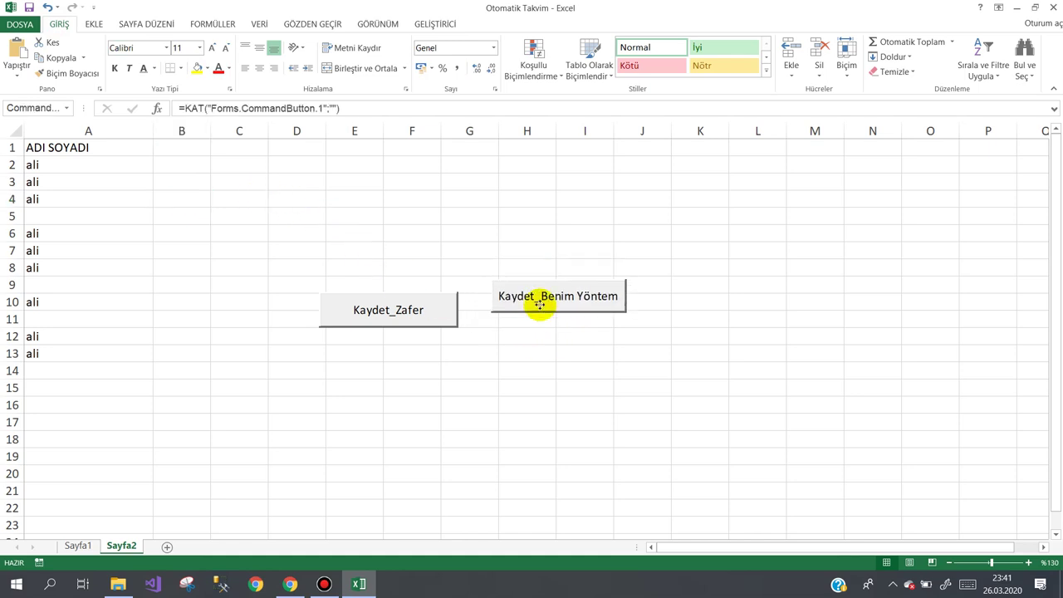
double_click(384, 320)
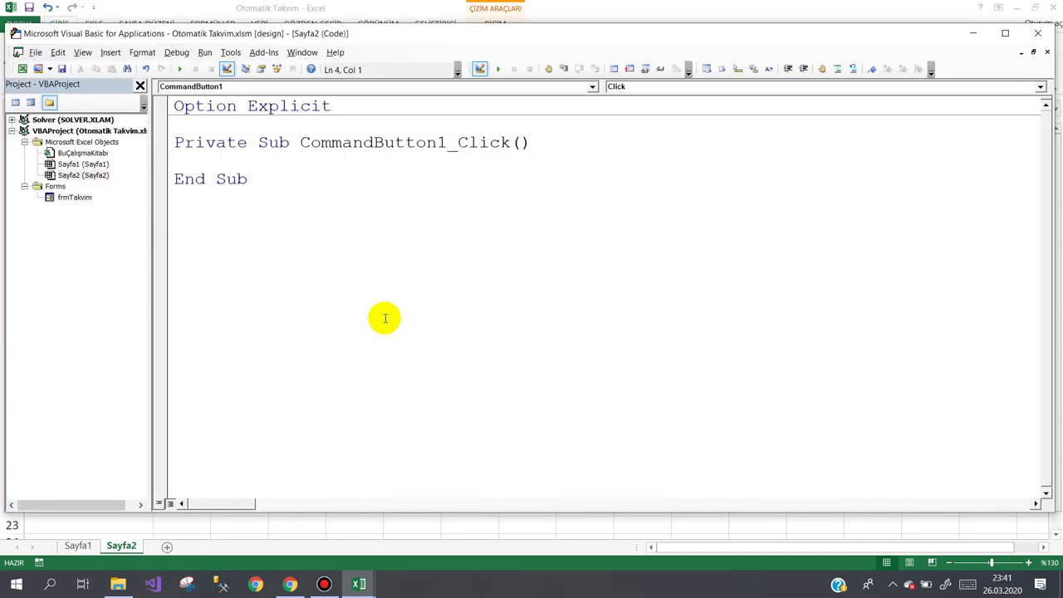
Type Sheets("Sayfa2").Range into the CommandButton1_Click procedure.
left_click(72, 178)
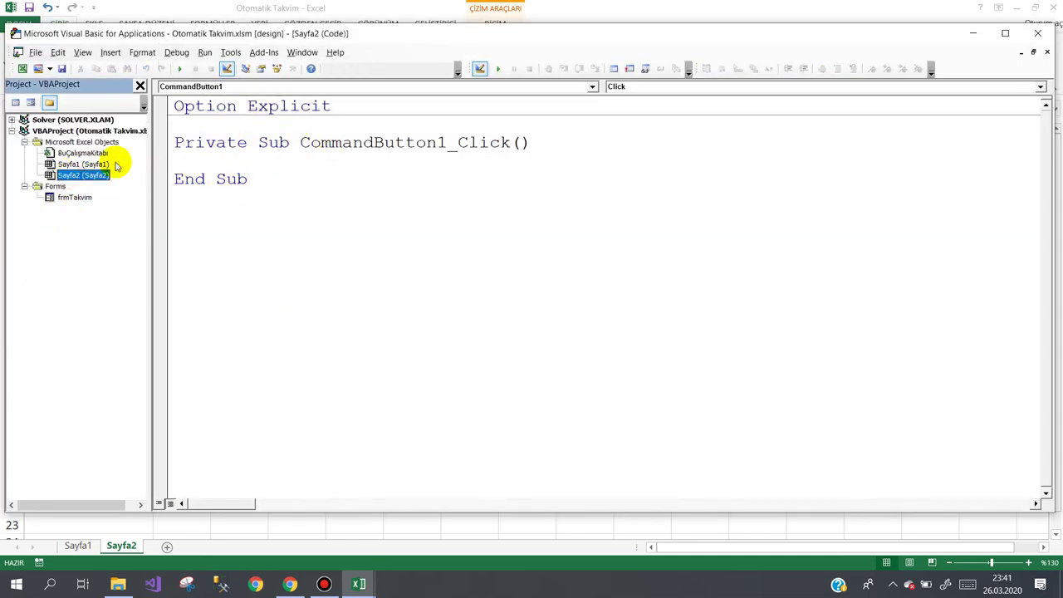
double_click(68, 174)
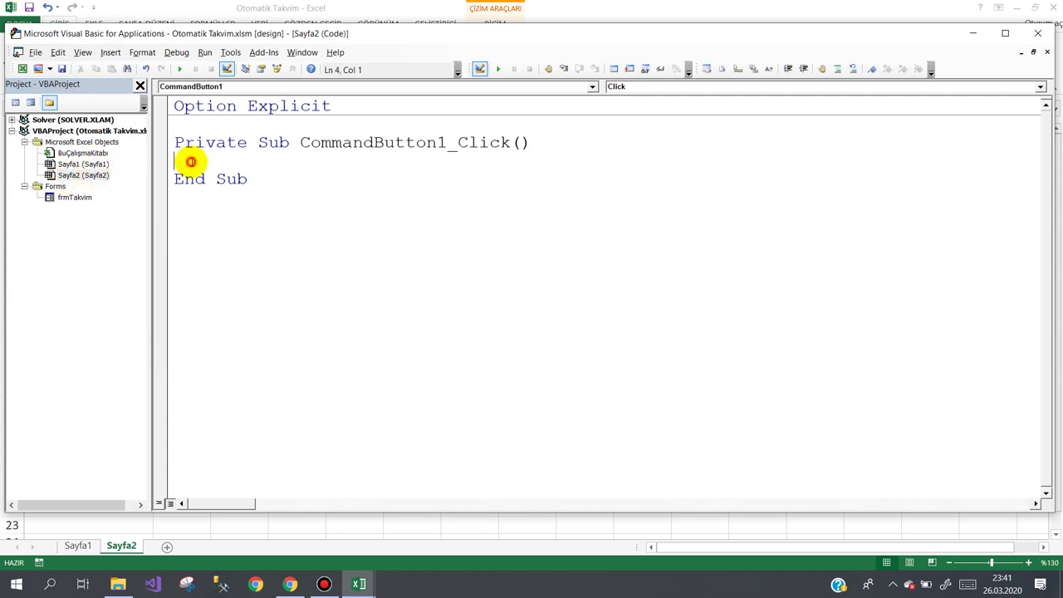
type("she")
key("ctrl+space")
type("(")
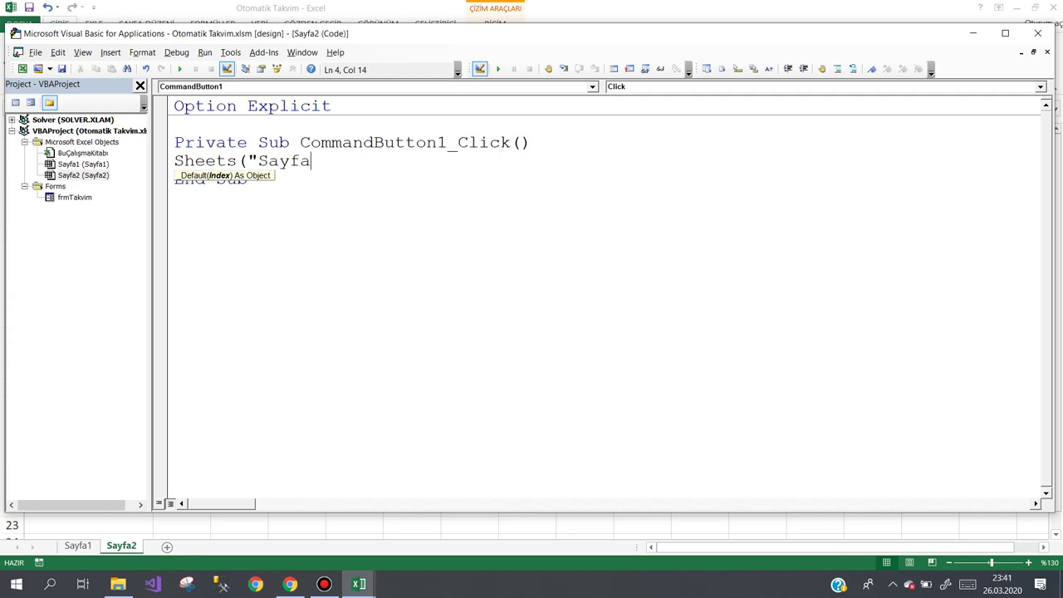
type(").range")
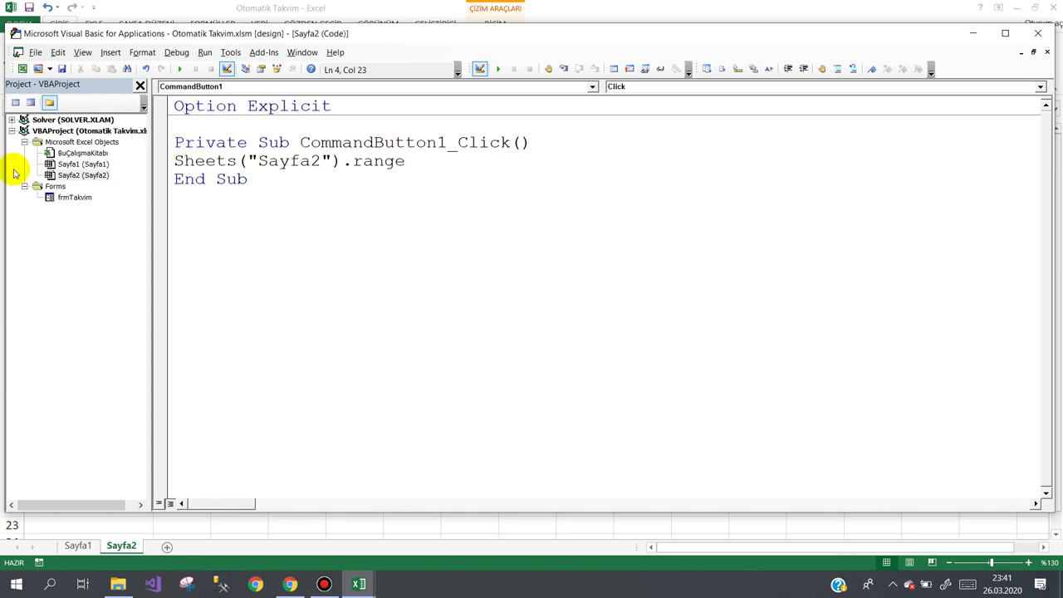
left_click_drag(349, 162, 172, 164)
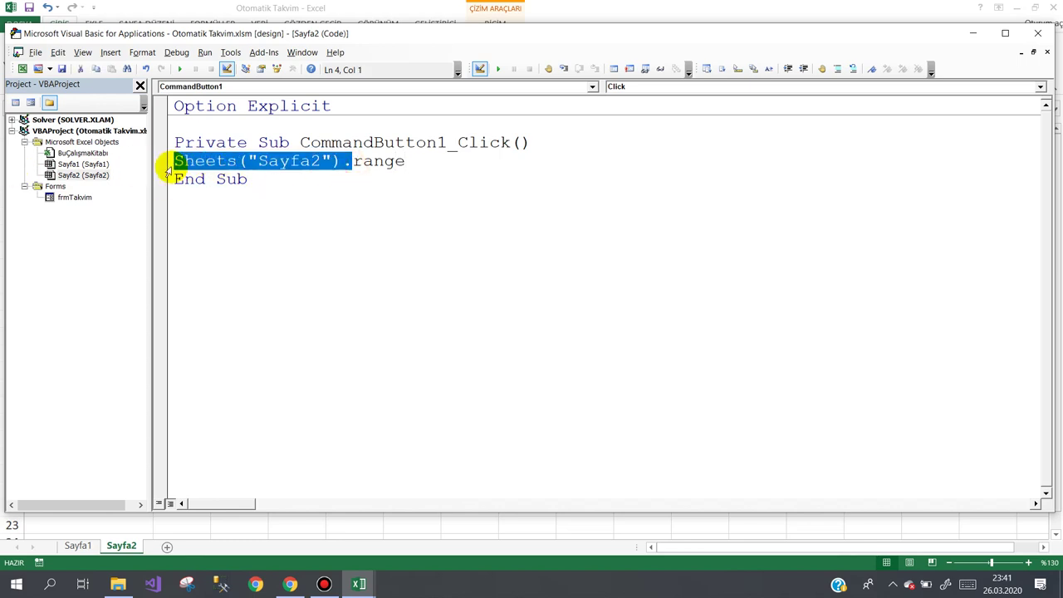
left_click(87, 176)
Insert a blank UserForm1 and delete the stray 'she' text from its code.
double_click(76, 196)
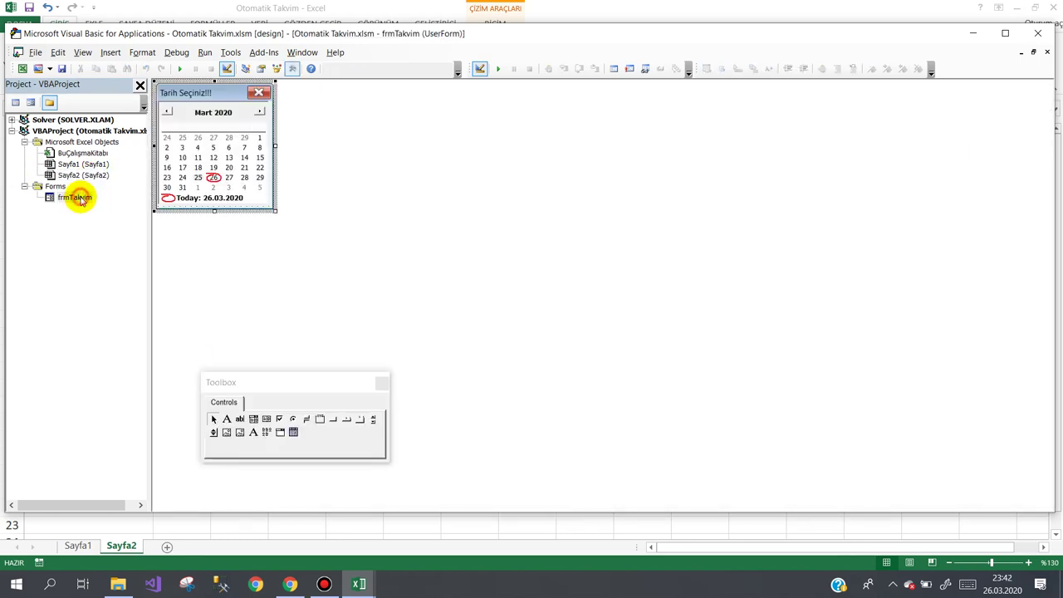
left_click(39, 69)
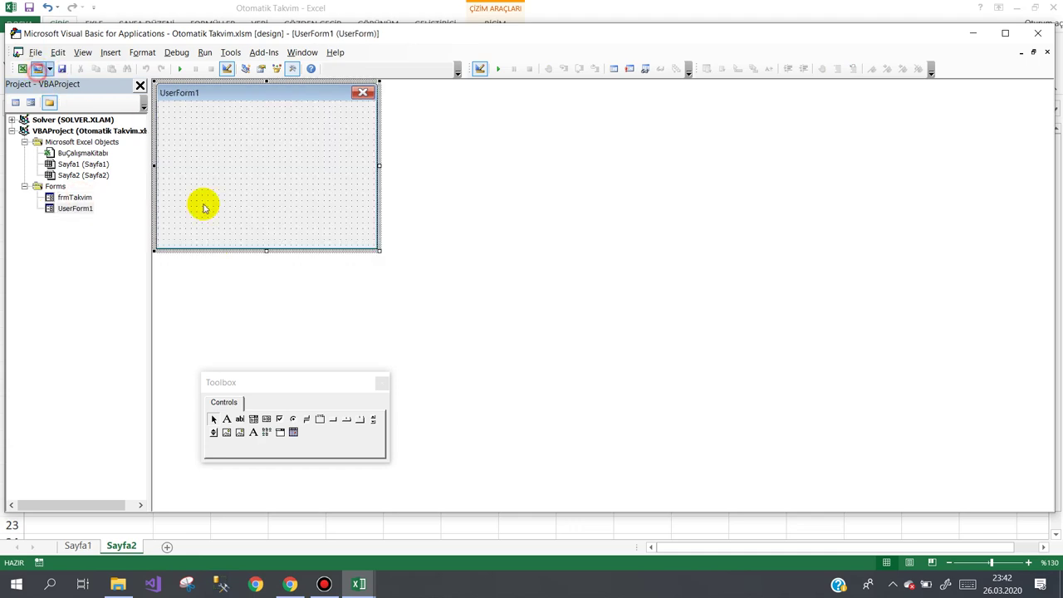
double_click(280, 208)
type("she")
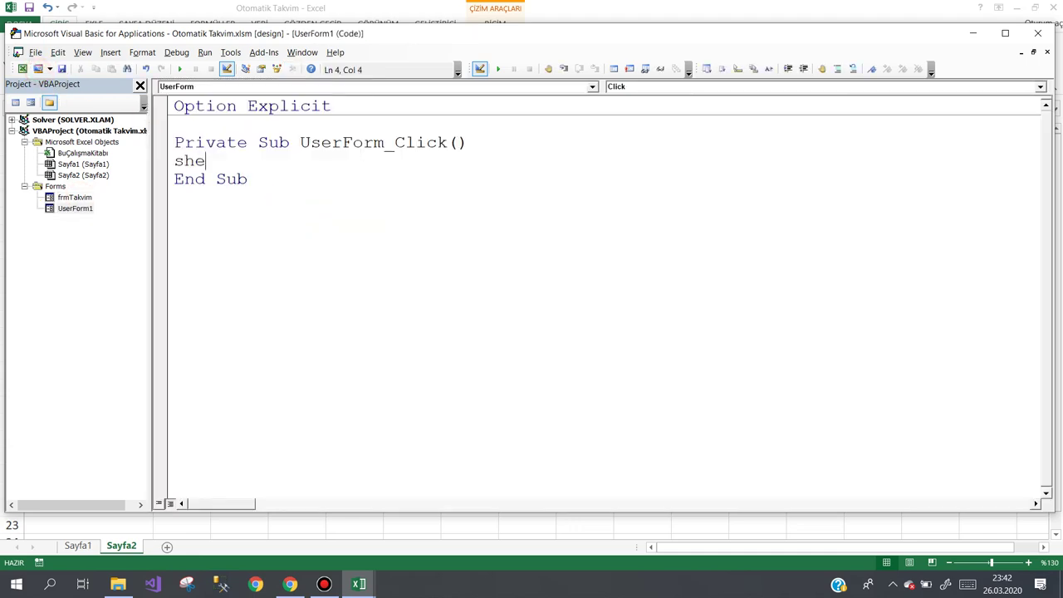
key("shift+Home")
key("BackSpace")
Colour the Sayfa2 sheet tab red and reopen the first button's click code.
left_click(224, 10)
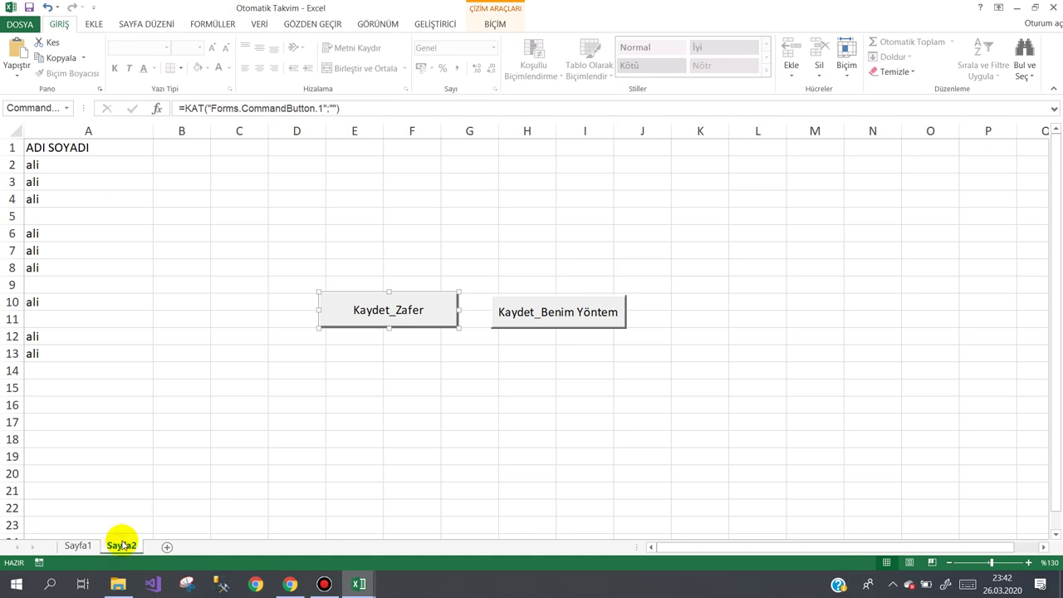
right_click(122, 545)
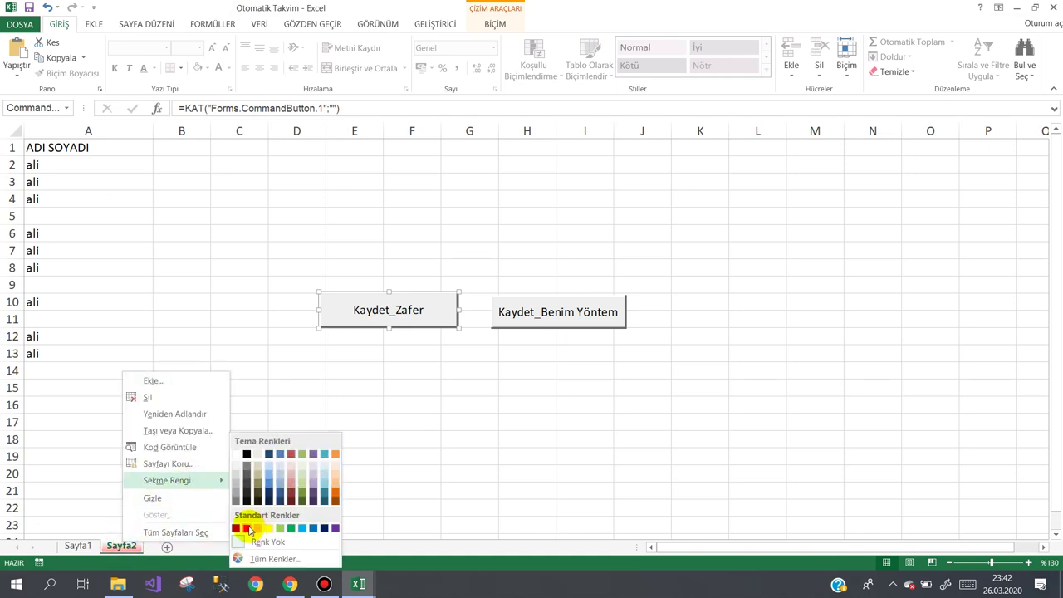
left_click(236, 529)
left_click(282, 427)
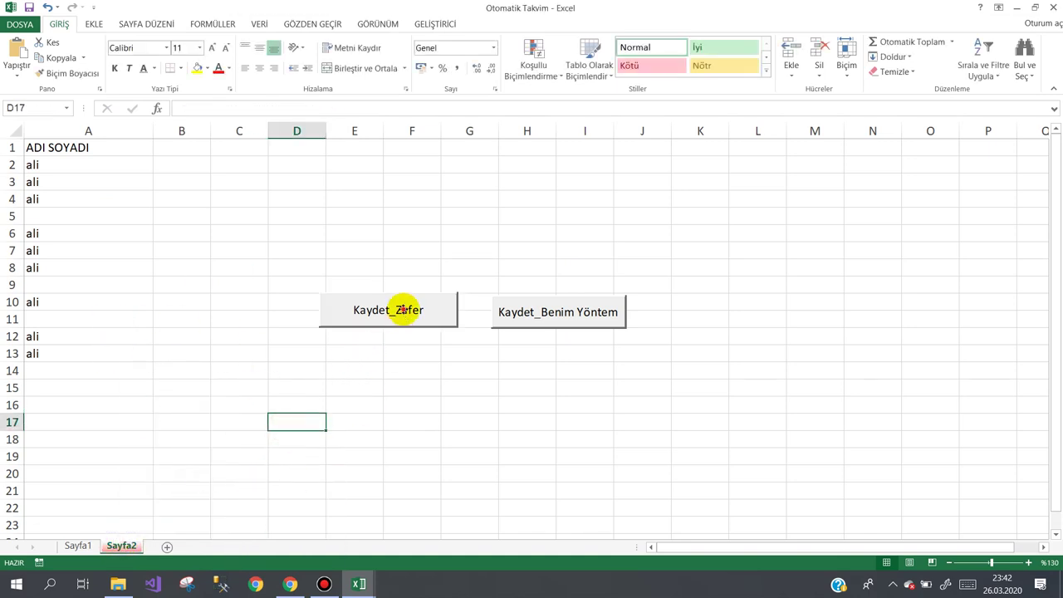
double_click(403, 308)
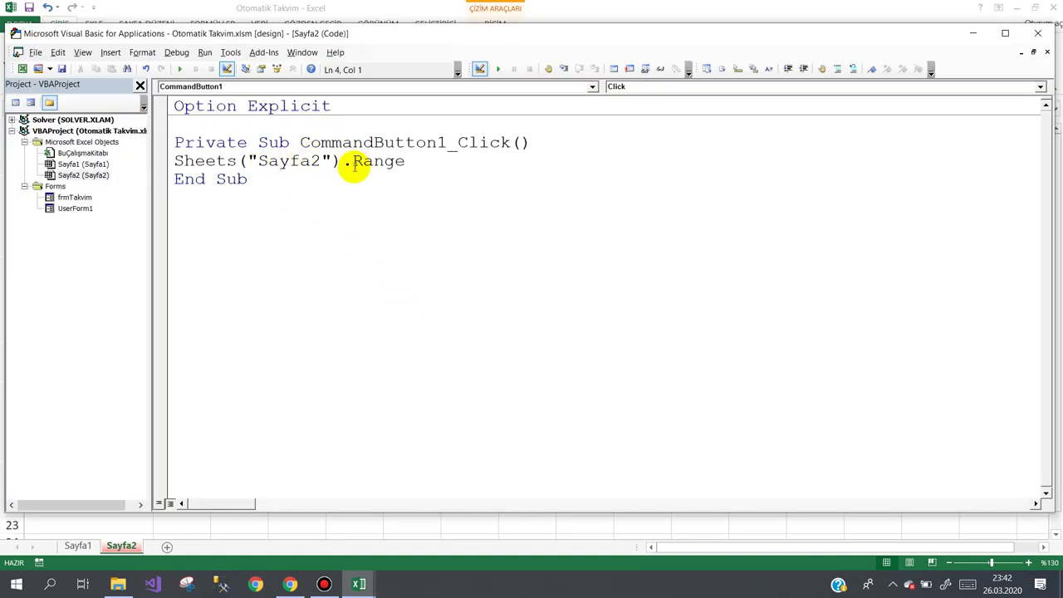
Replace the partial Sheets("Sayfa2").Range line with Dim x As Long.
left_click_drag(349, 160, 142, 157)
key("Delete")
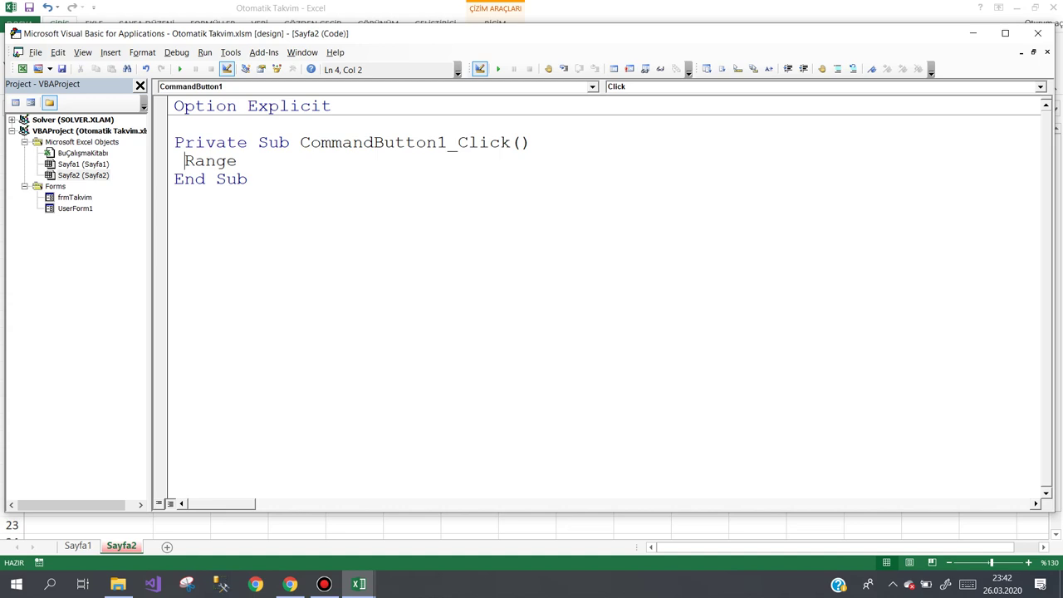
key("BackSpace")
key("Delete")
key("Delete")
key("Delete")
type("di")
type("m")
type("x")
type("as lo")
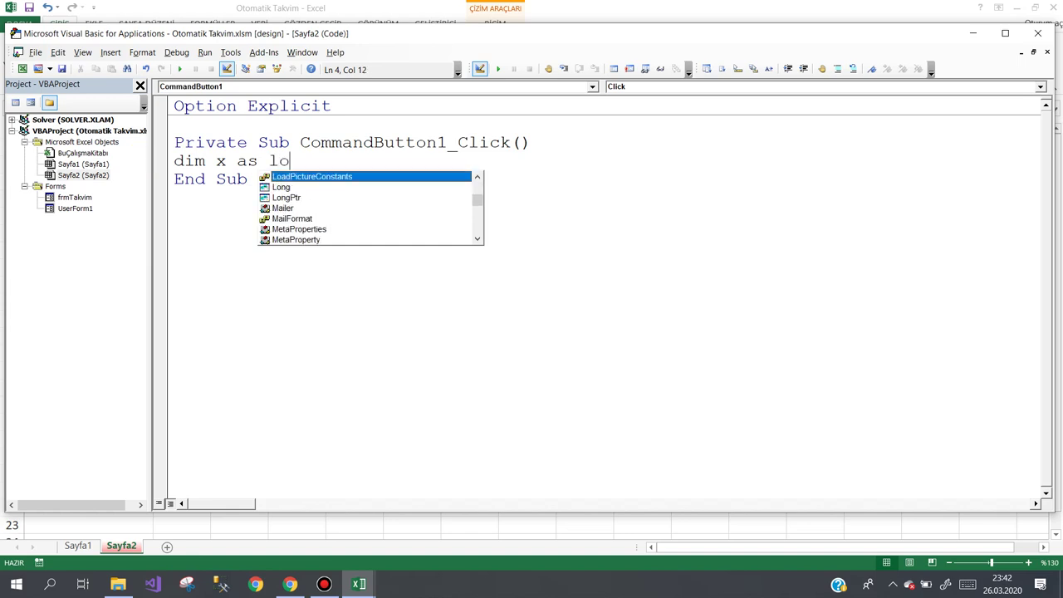
type("n")
key("Return")
key("Return")
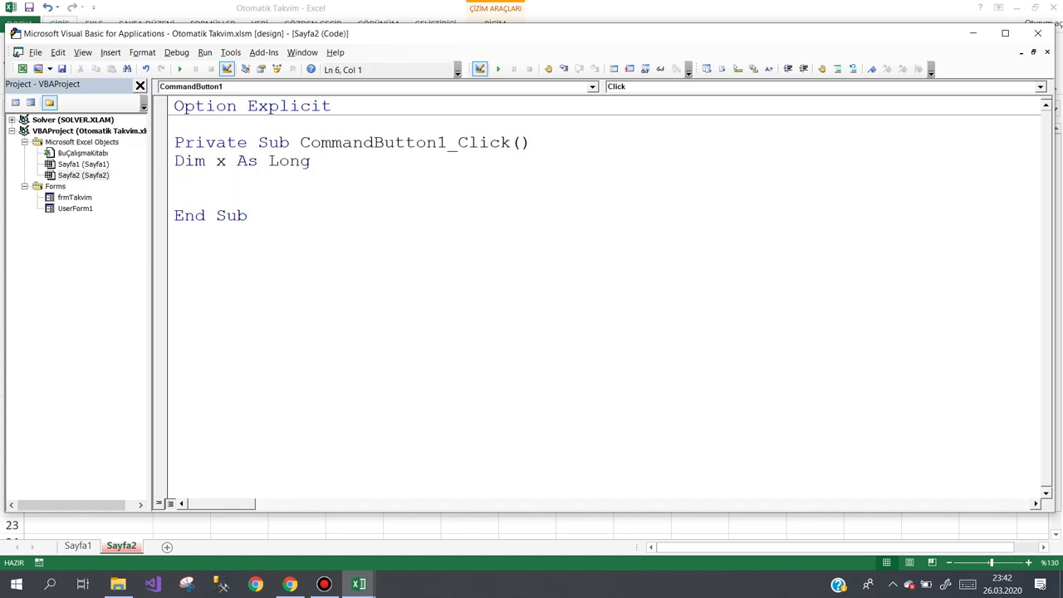
Check the last-row formula in the YouTube comment's sample code.
left_click(289, 584)
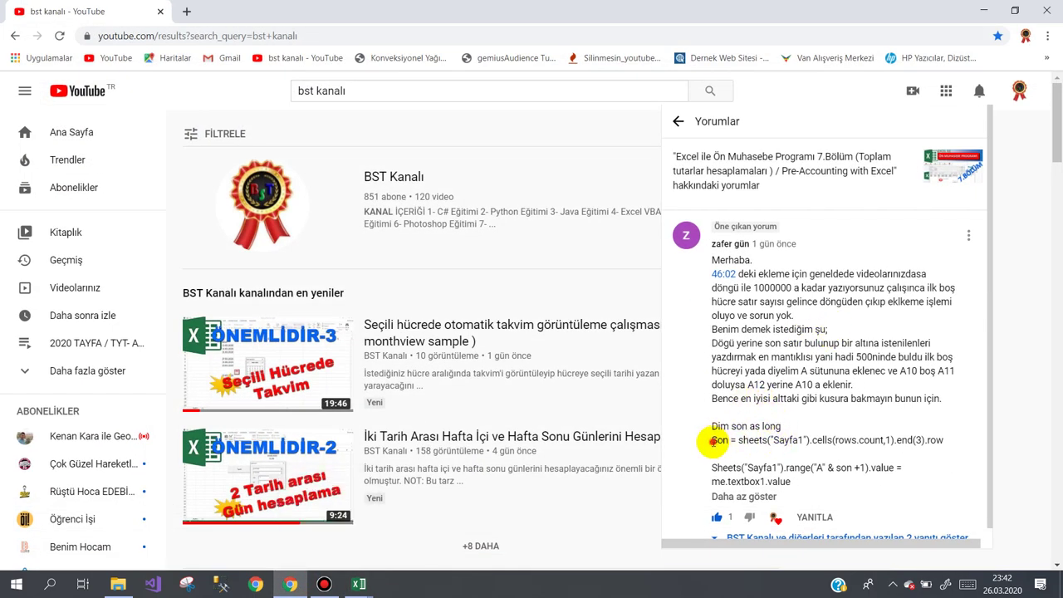
left_click_drag(713, 440, 894, 451)
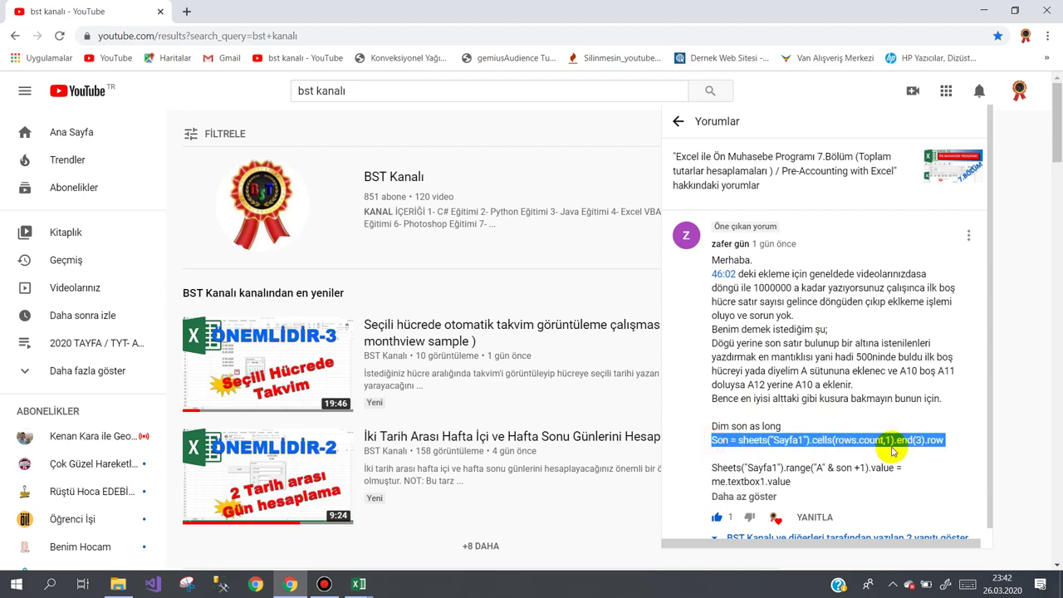
left_click(290, 584)
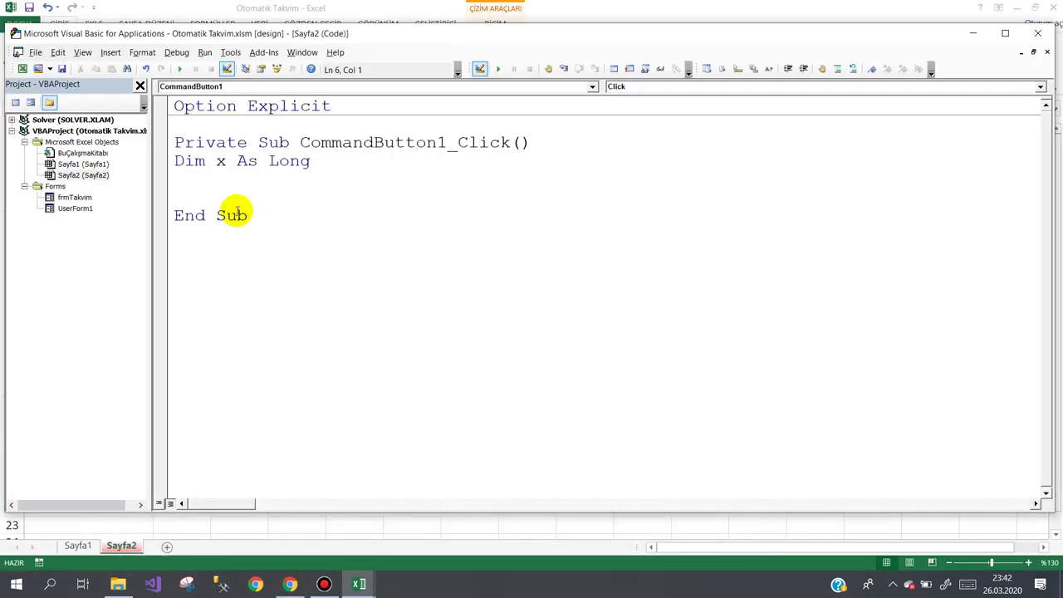
Add x = Range("A1000000").End(xlUp).Row to find column A's last row.
type("x=")
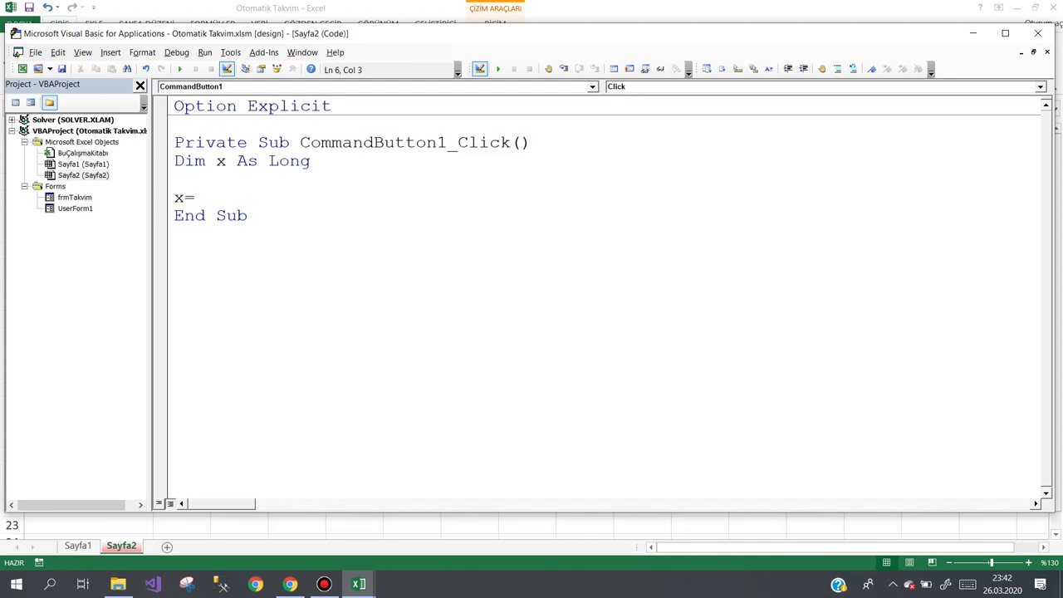
type("she")
key("BackSpace")
key("BackSpace")
type("range")
type("(\"A")
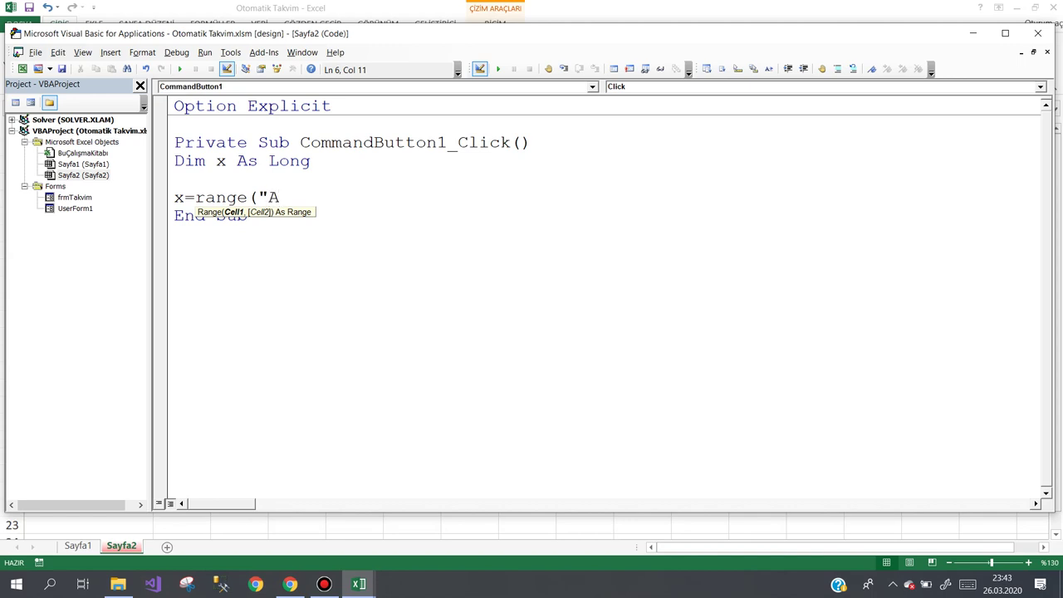
type("100000")
type("0\")")
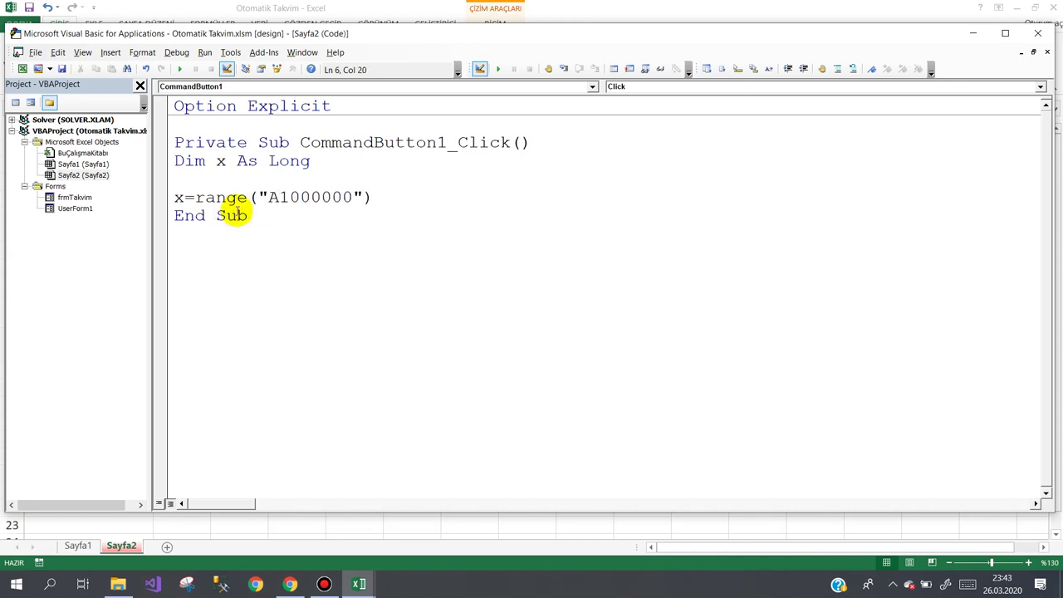
type(".en")
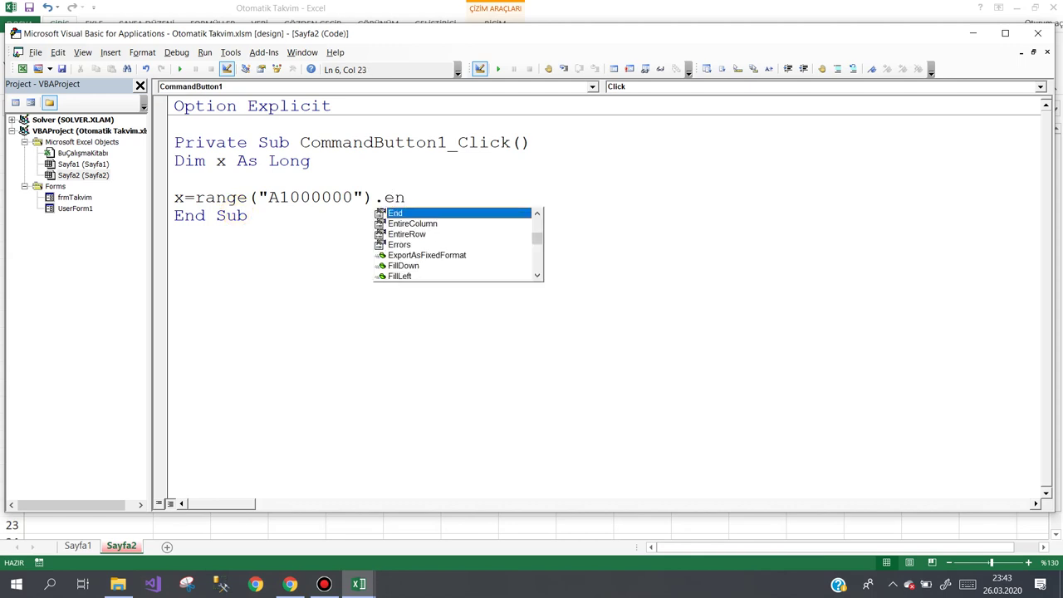
type("(")
key("Down")
key("Down")
key("Down")
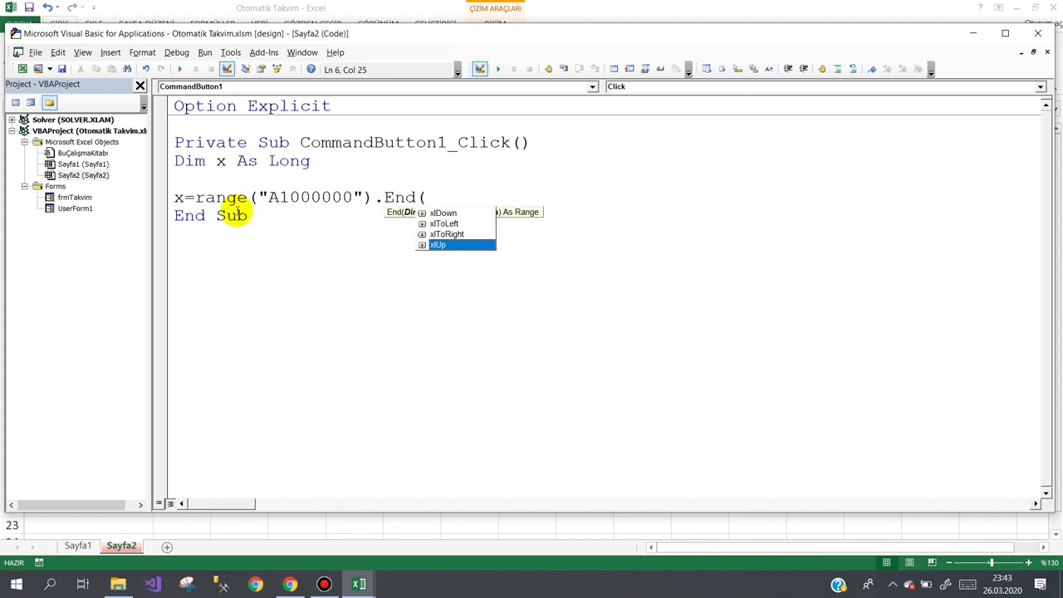
type(").ro")
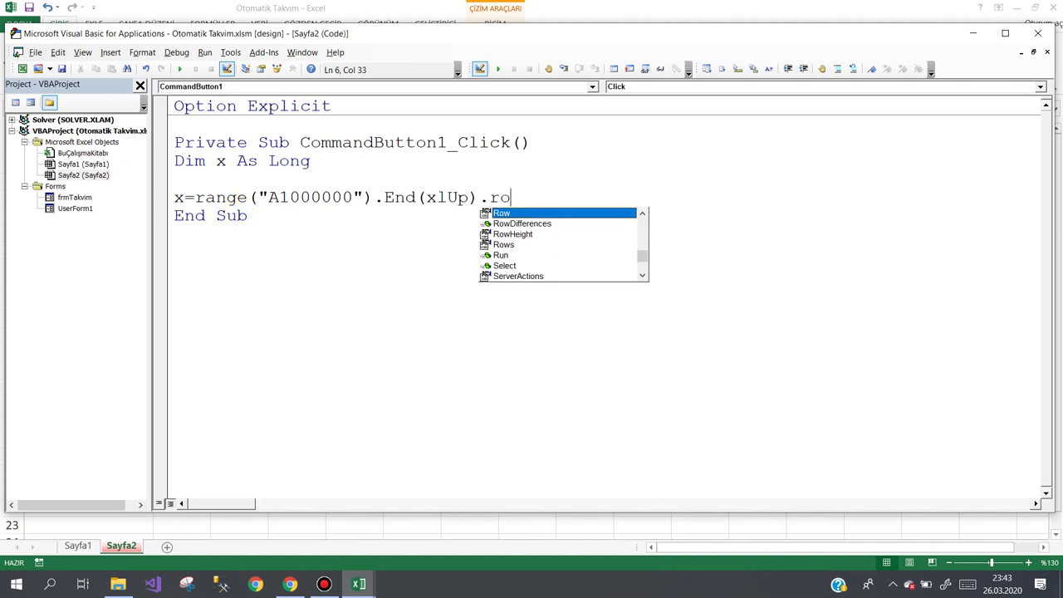
type("w")
key("Return")
type("r")
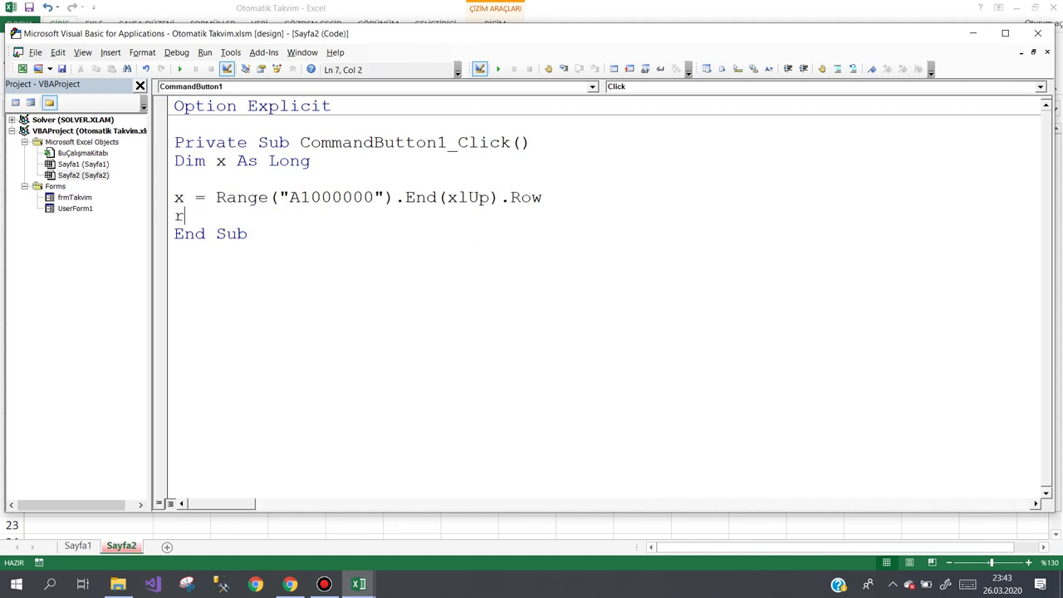
Add Range("A" & x + 1).Value = Range("C1").Value and switch back to Excel.
type("ange(\"")
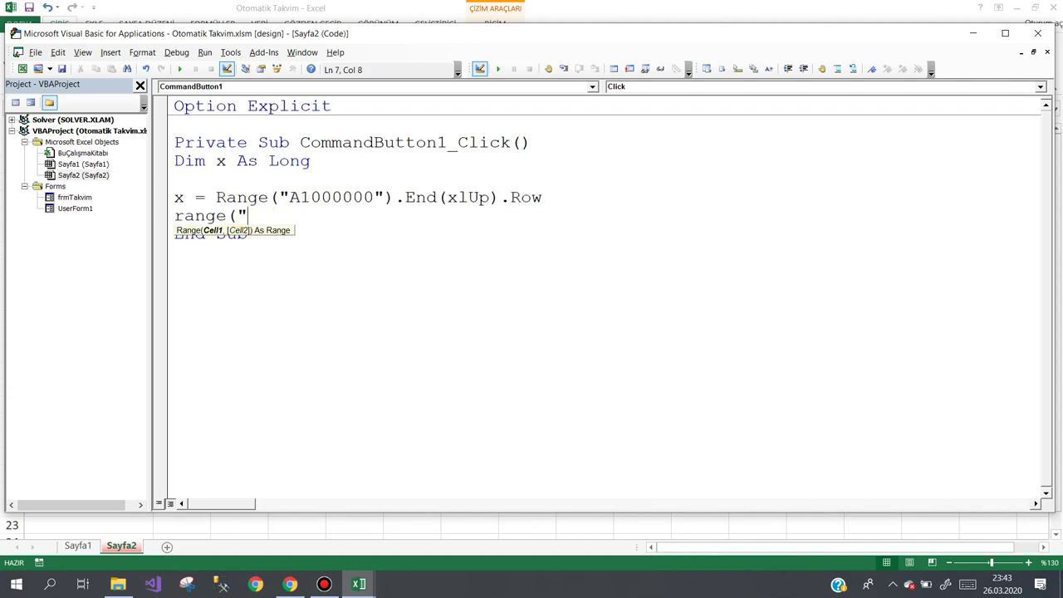
type("A\"")
type("&x+1")
type(").v")
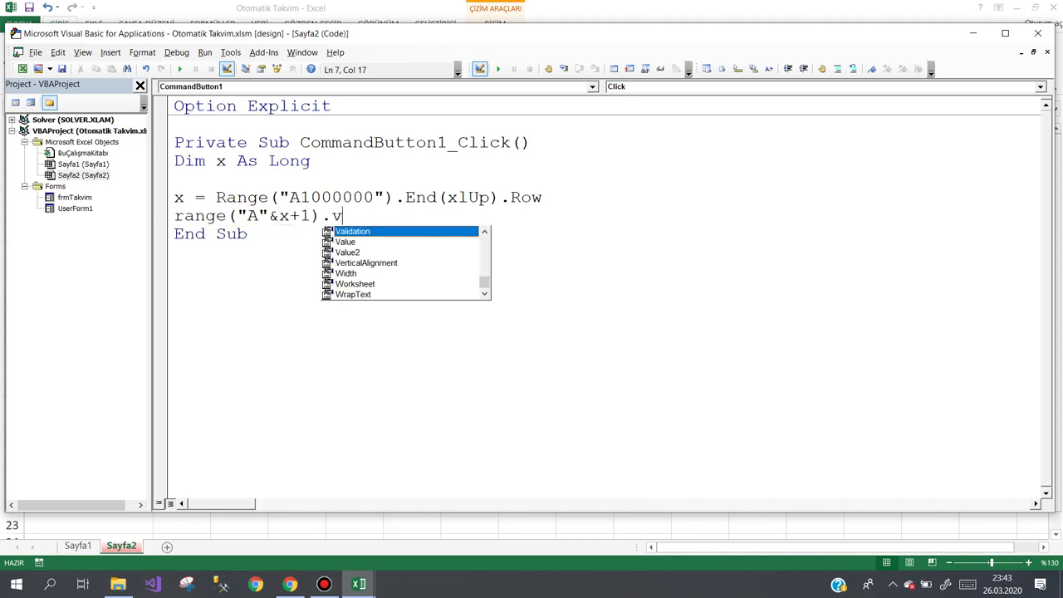
type("alue=")
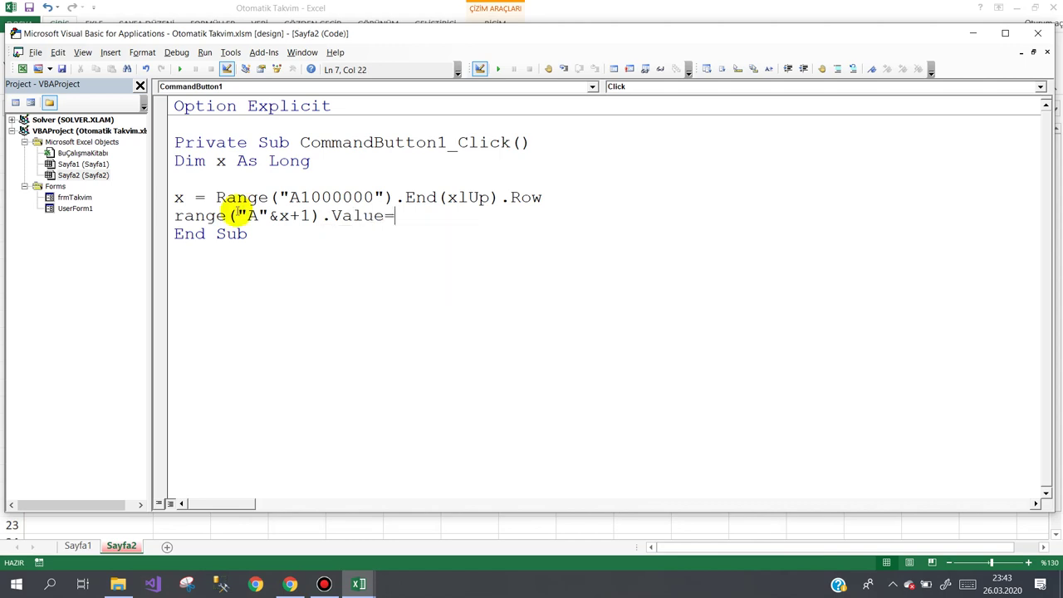
type("range(")
type("\"C1\"")
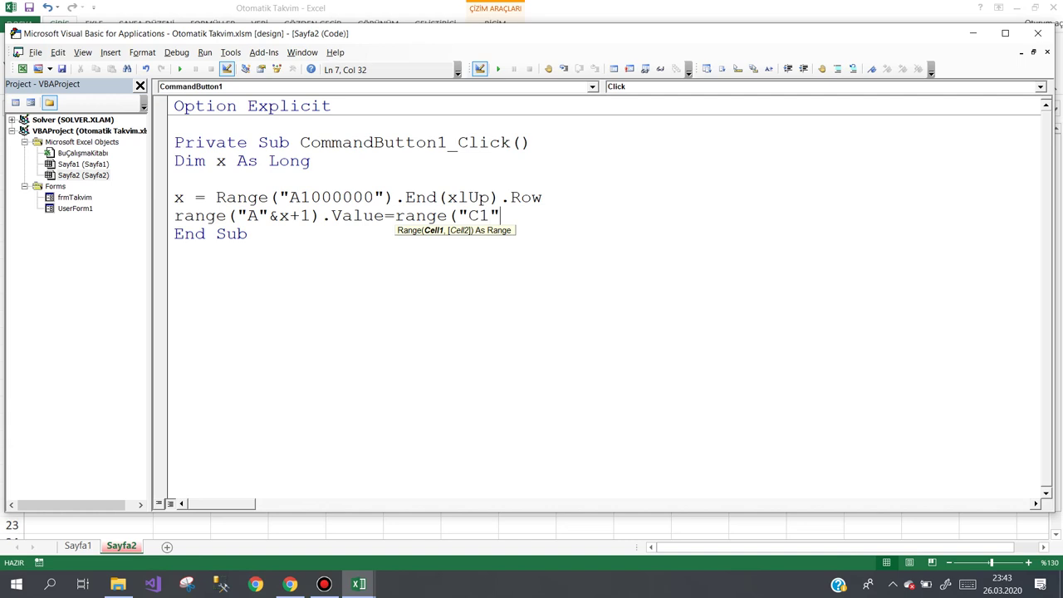
type(").val")
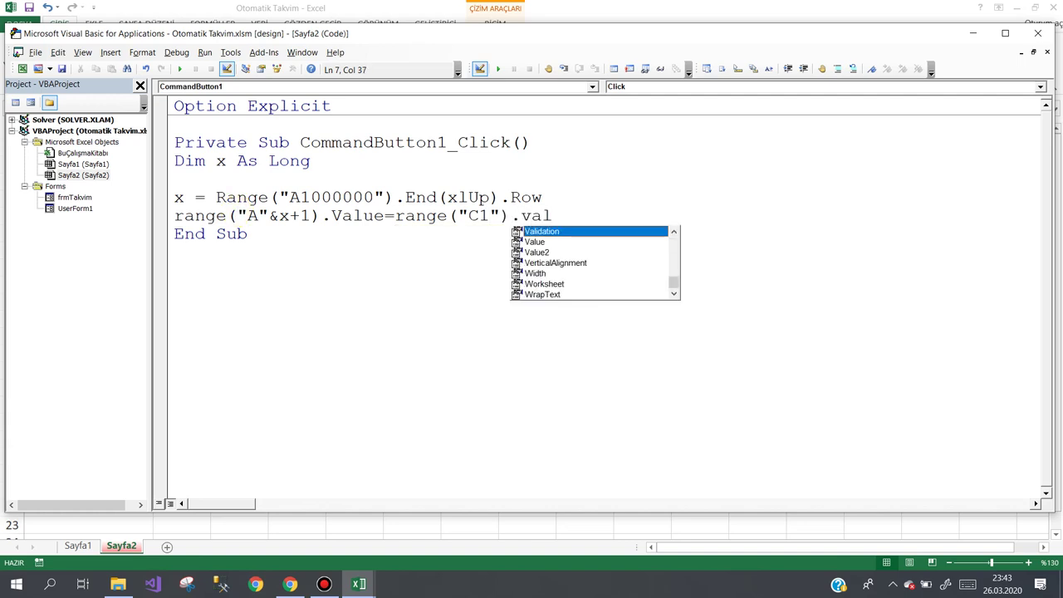
type("ue")
key("Down")
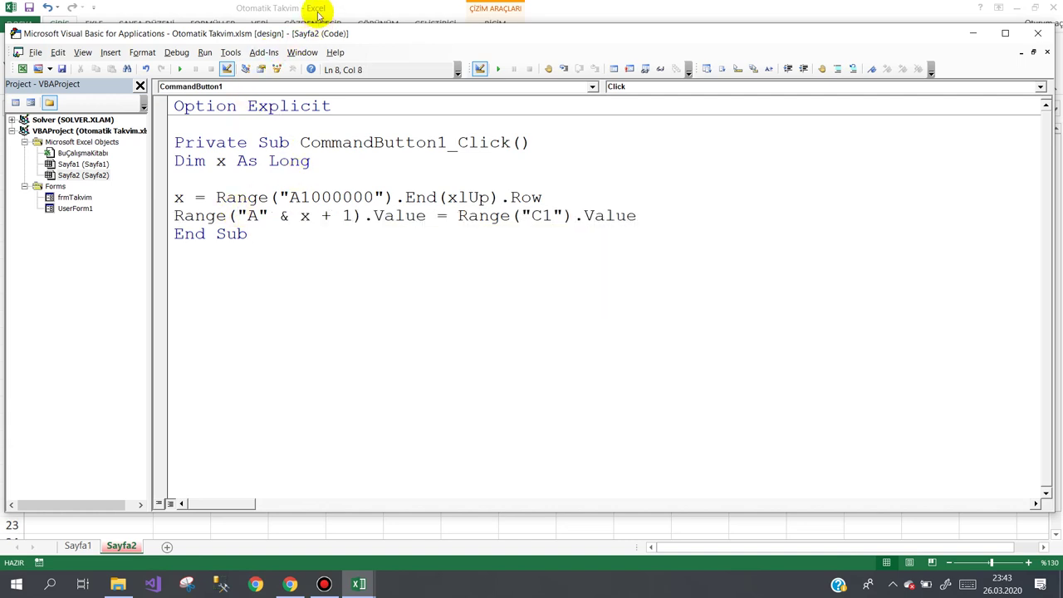
left_click(316, 10)
Enter the test name AHMET in cell C1.
left_click(51, 368)
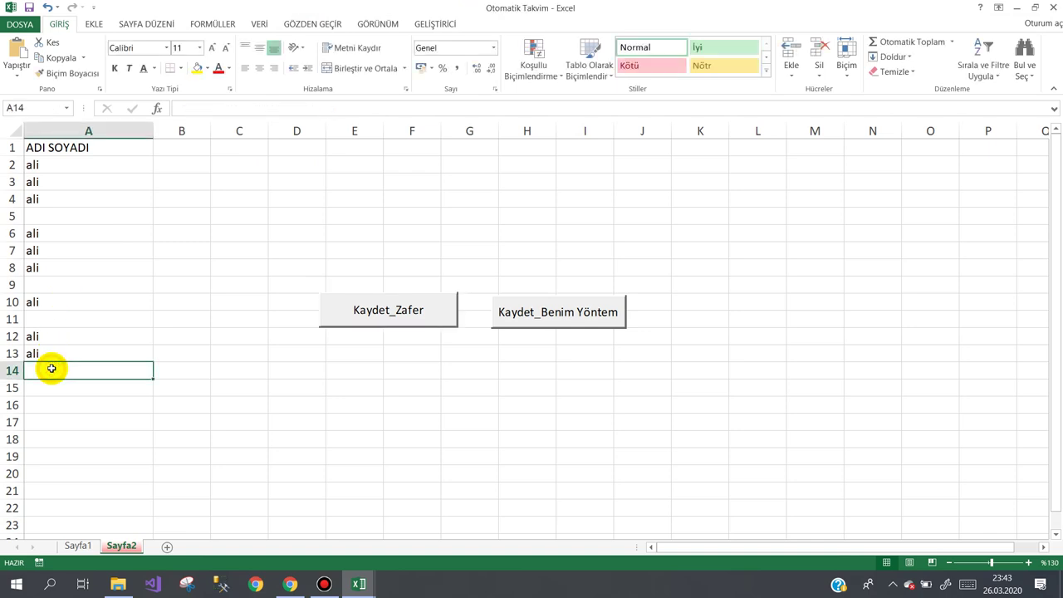
left_click(249, 150)
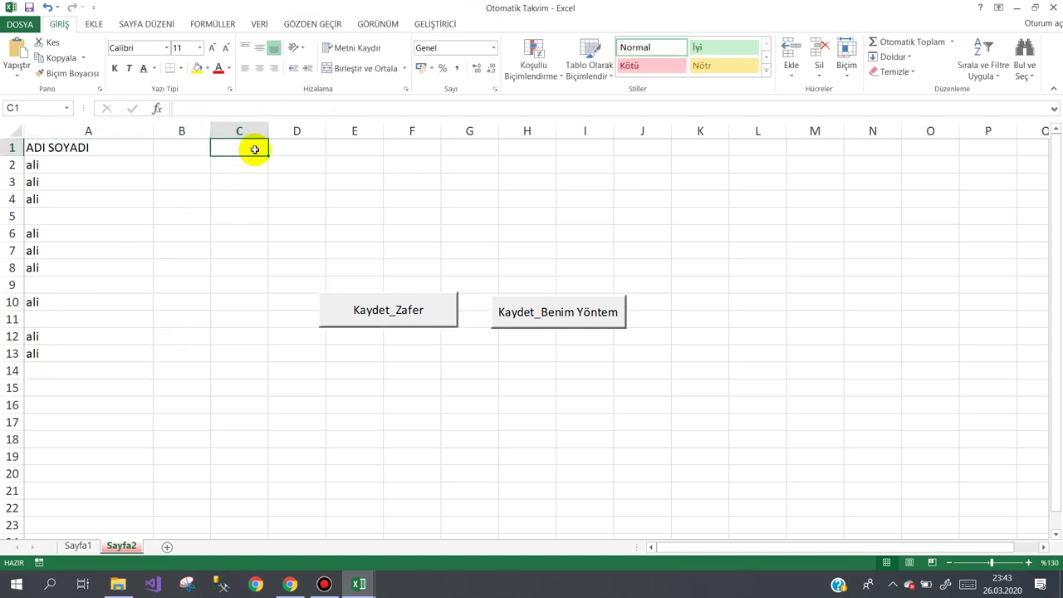
type("AHMET")
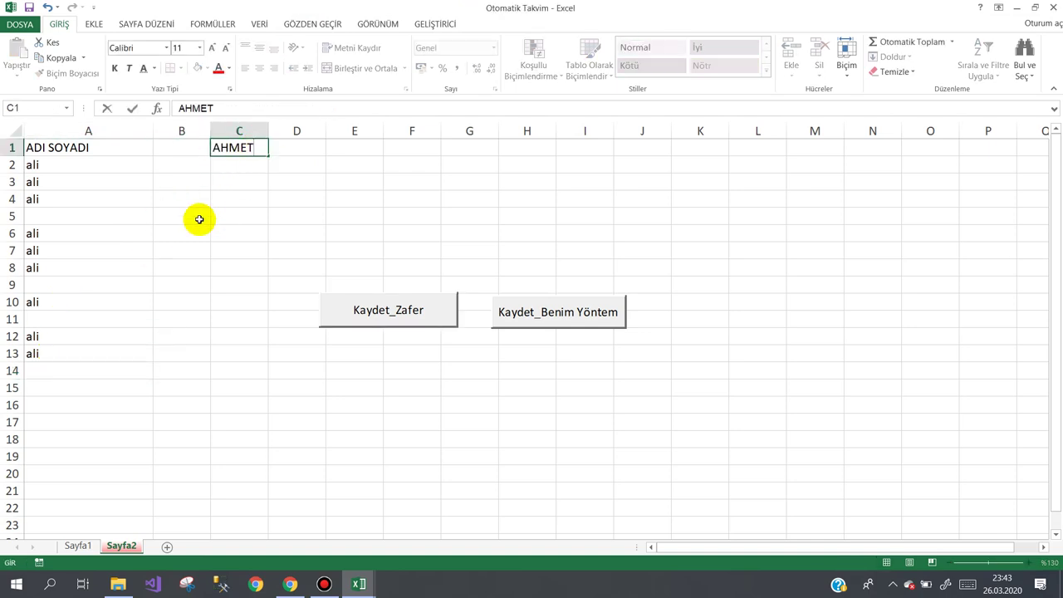
left_click(223, 222)
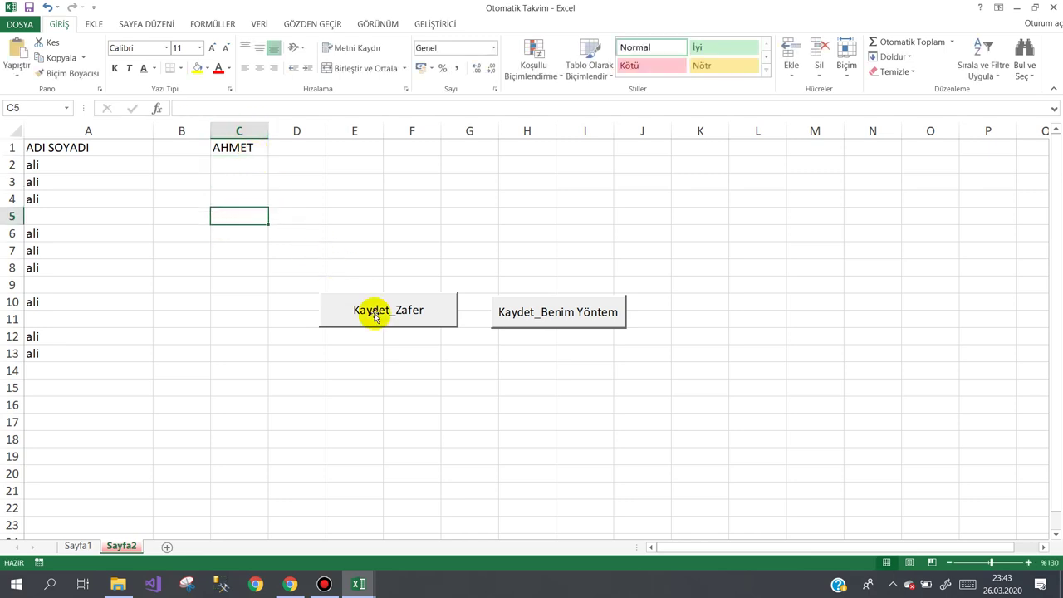
Leave design mode and run Kaydet_Zafer repeatedly to append AHMET to column A.
left_click(429, 23)
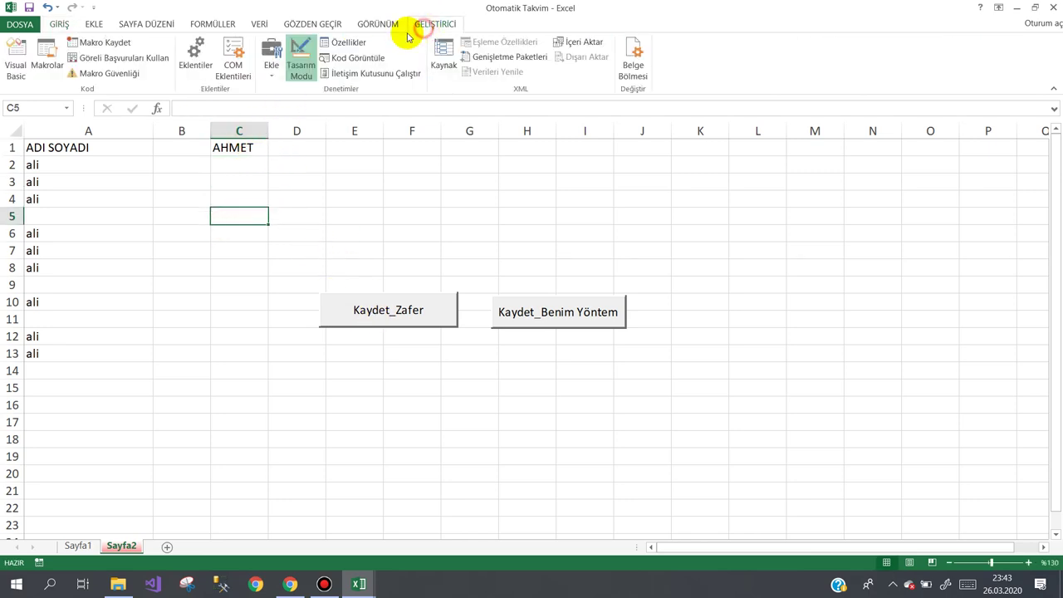
left_click(302, 62)
left_click(353, 183)
left_click(378, 310)
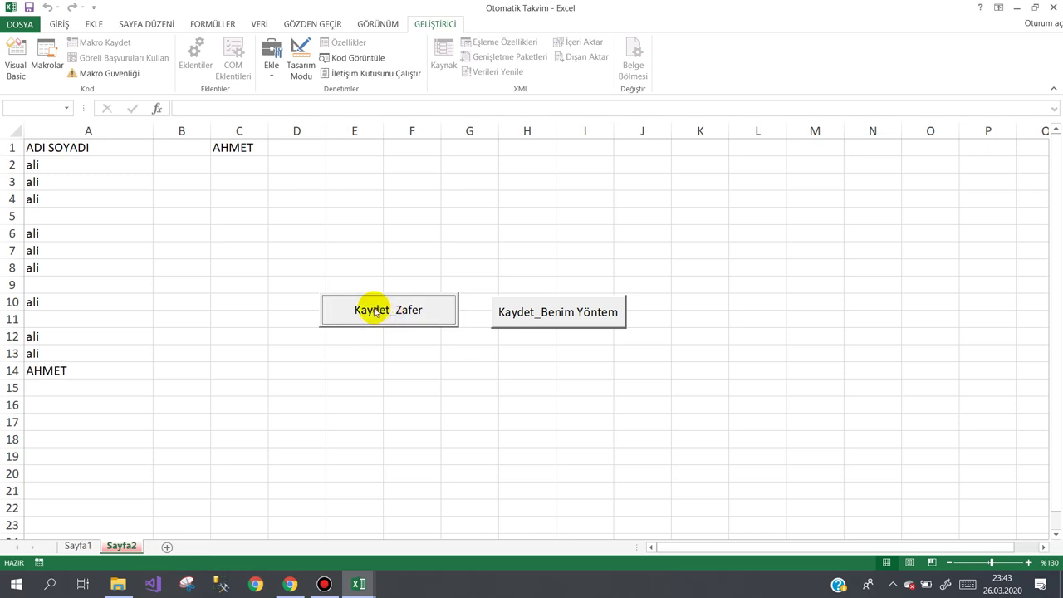
left_click(340, 315)
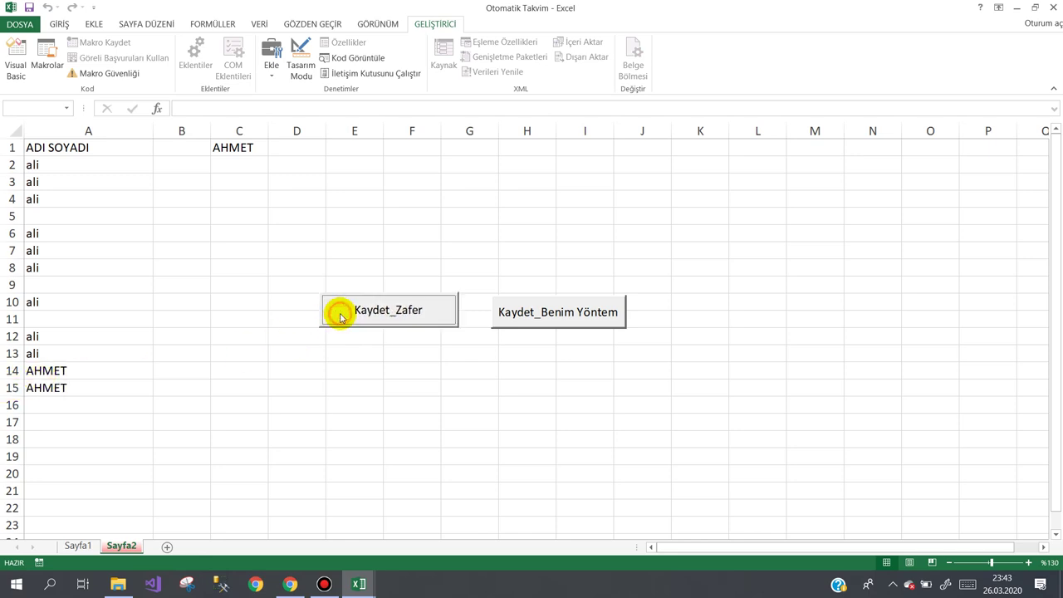
left_click(340, 314)
left_click(340, 312)
left_click(339, 313)
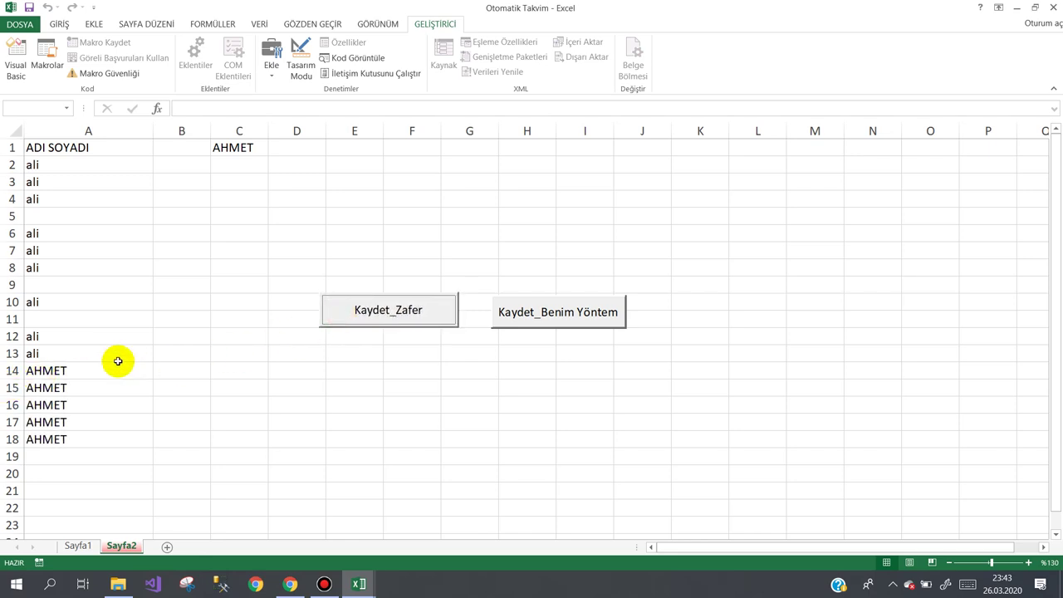
Clear A17, append AHMET once more with Kaydet_Zafer, and turn design mode back on.
left_click_drag(96, 370, 98, 439)
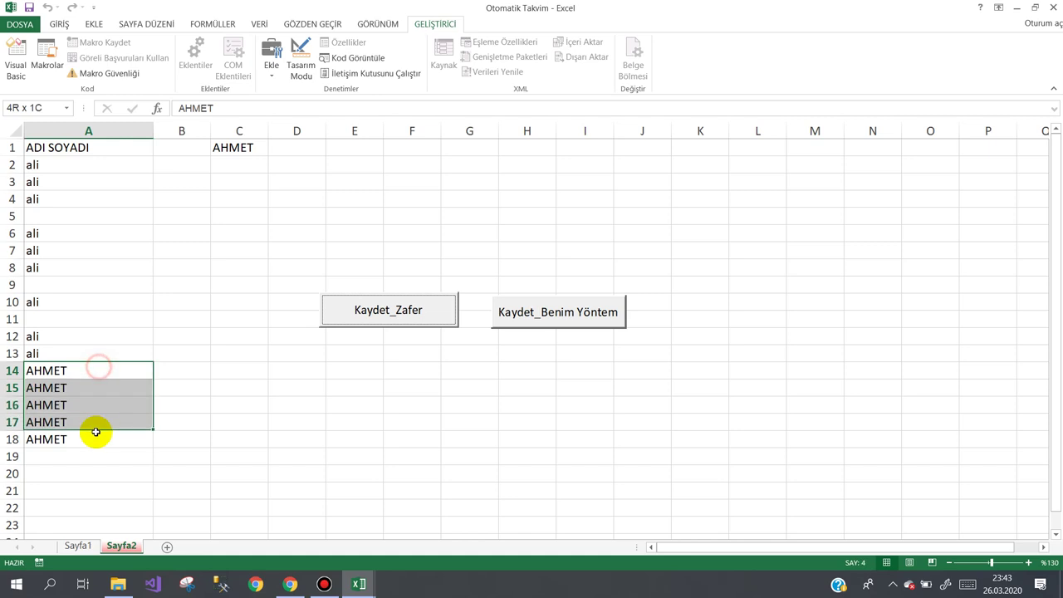
left_click(184, 401)
left_click(70, 421)
key("Delete")
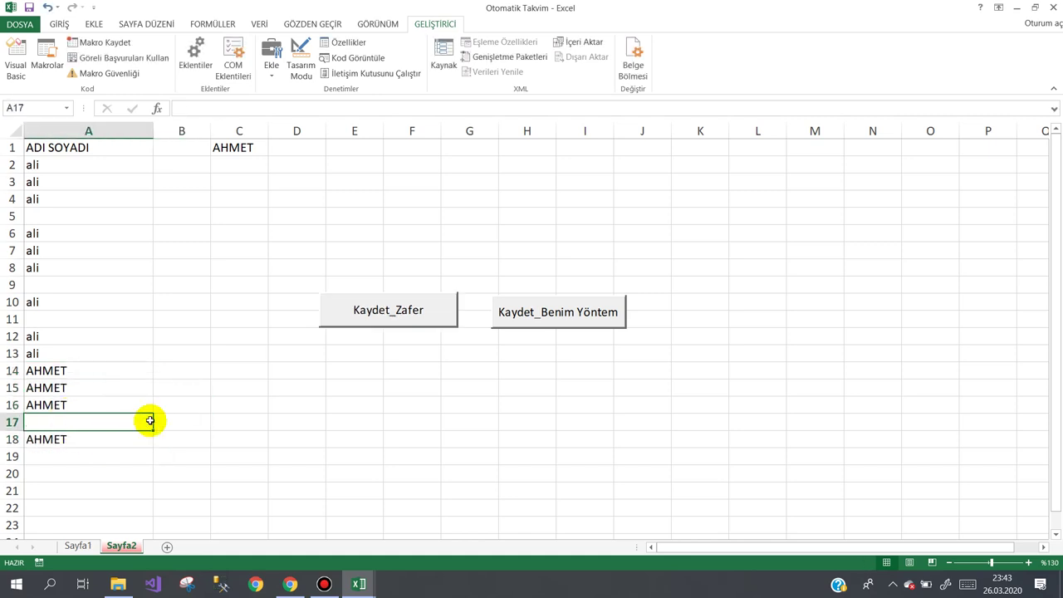
left_click(162, 405)
left_click(83, 453)
left_click(363, 311)
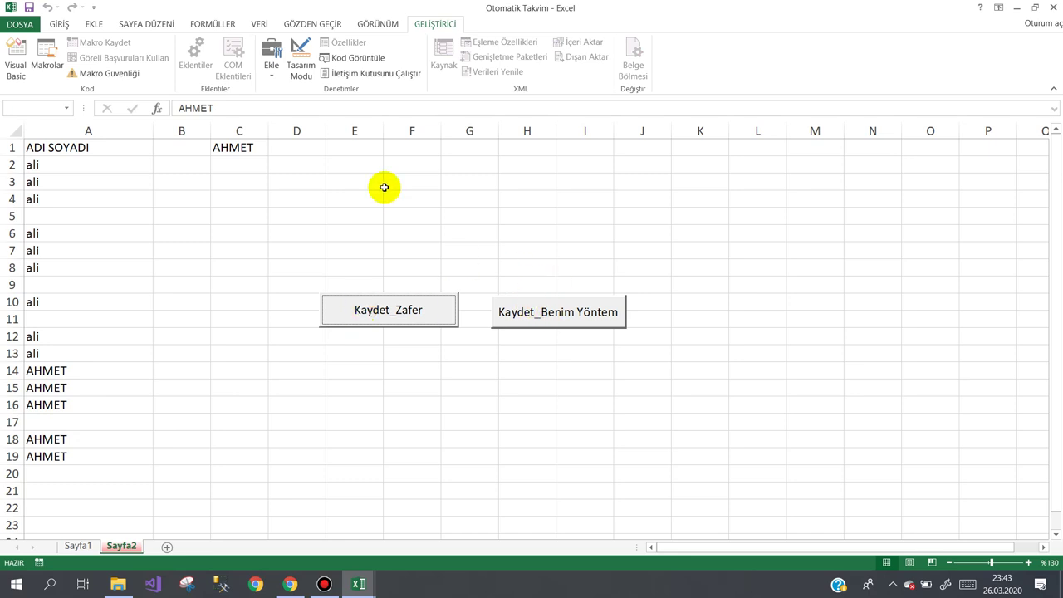
left_click(300, 60)
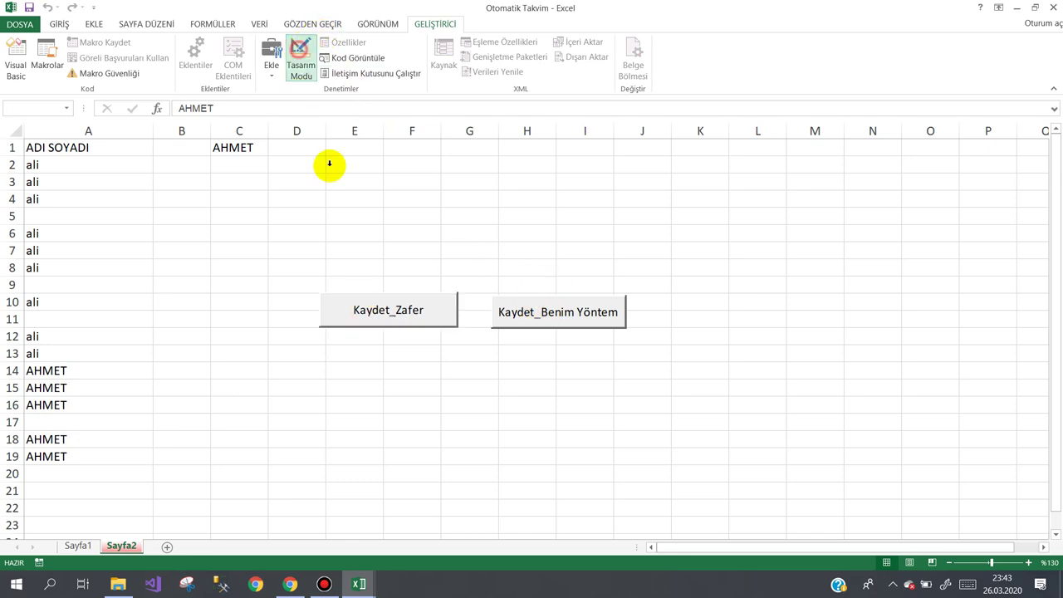
Add Dim x As Long and For x=2 To 1000000 to Kaydet_Benim Yöntem's click code, then return to Excel.
double_click(542, 309)
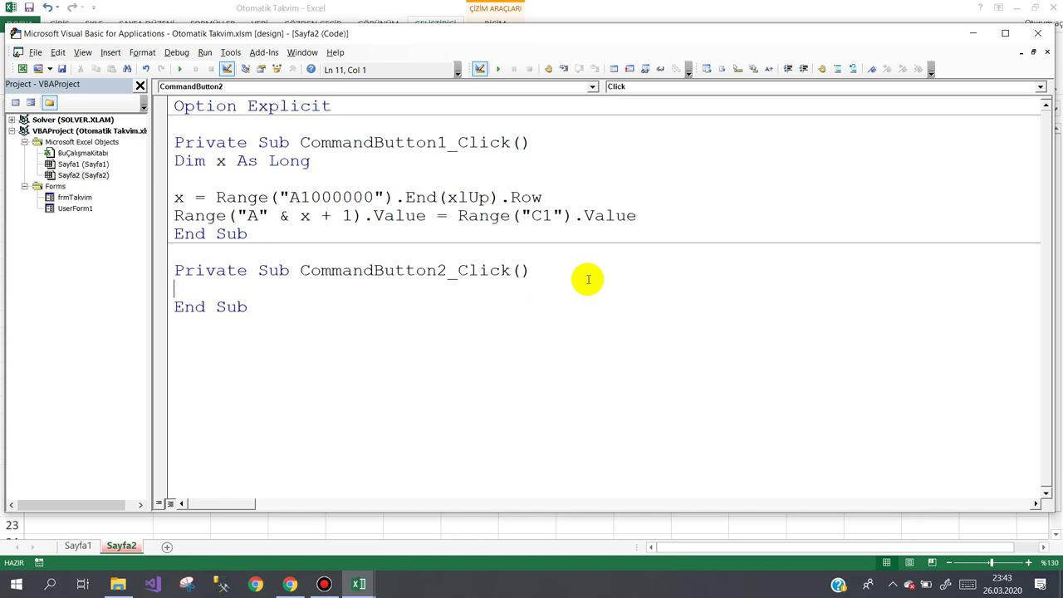
type("DİM X")
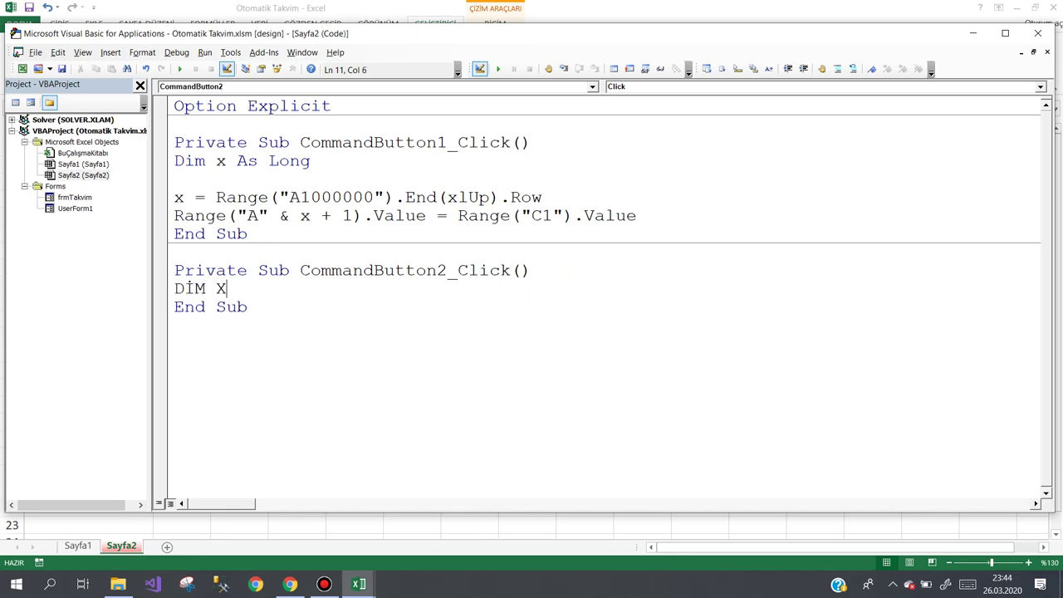
type(" A")
key("shift+Home")
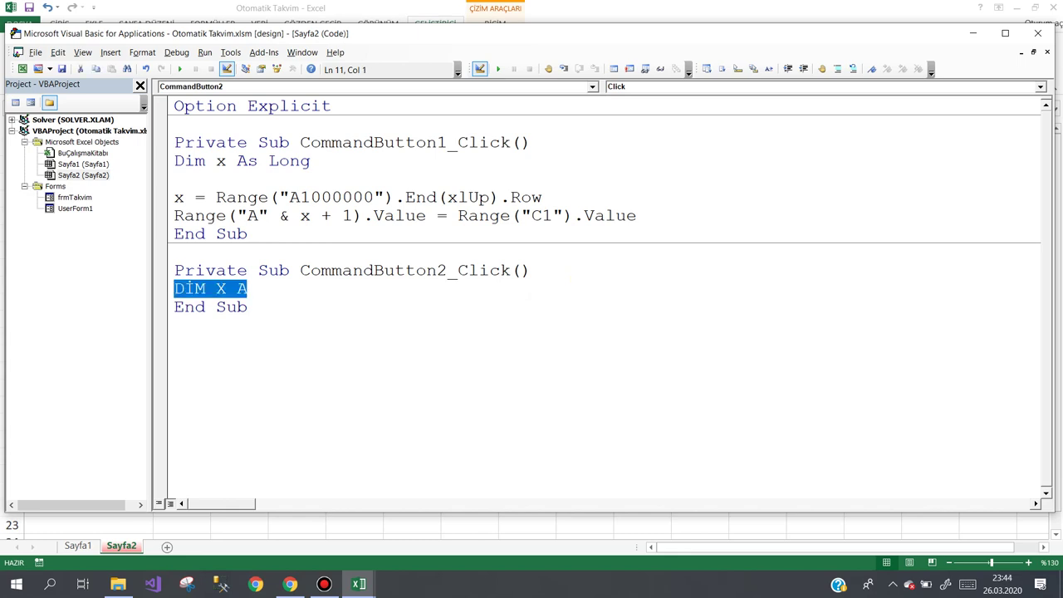
type("dim x as ")
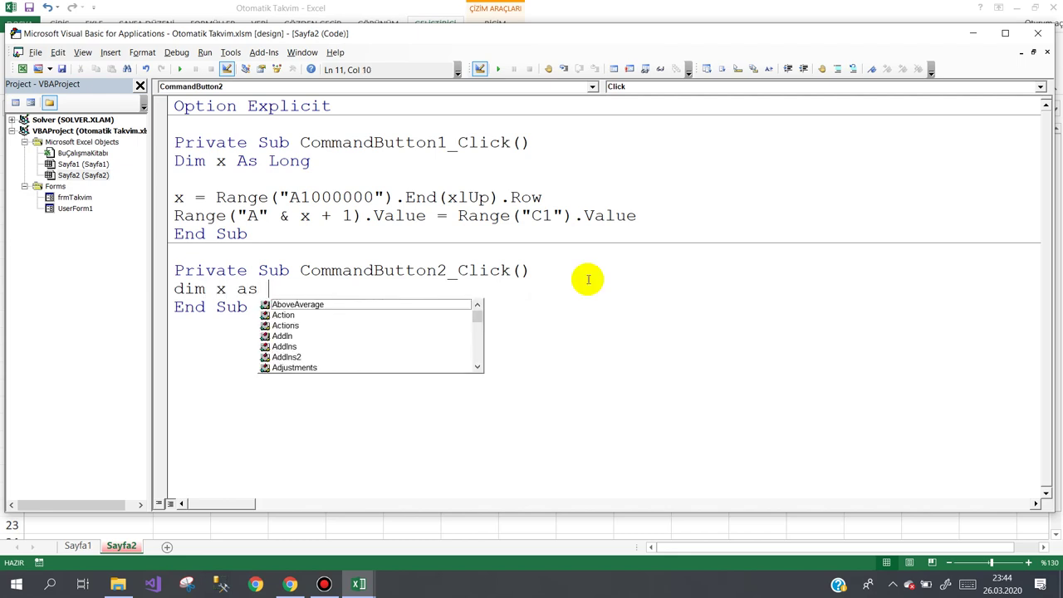
type("lo")
key("Return")
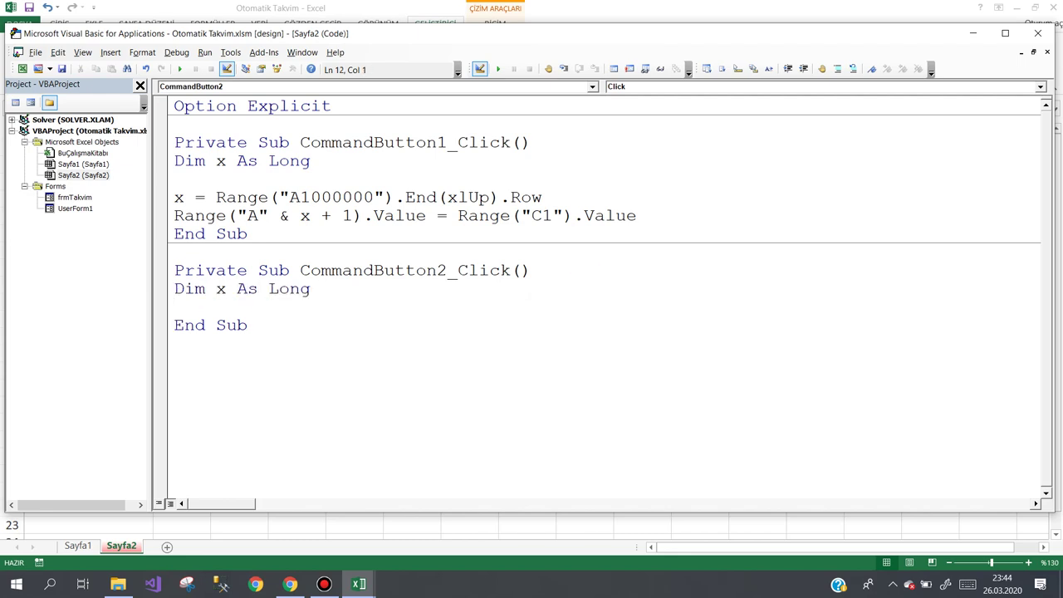
type("for x=2 ")
type("to 1000")
type("000")
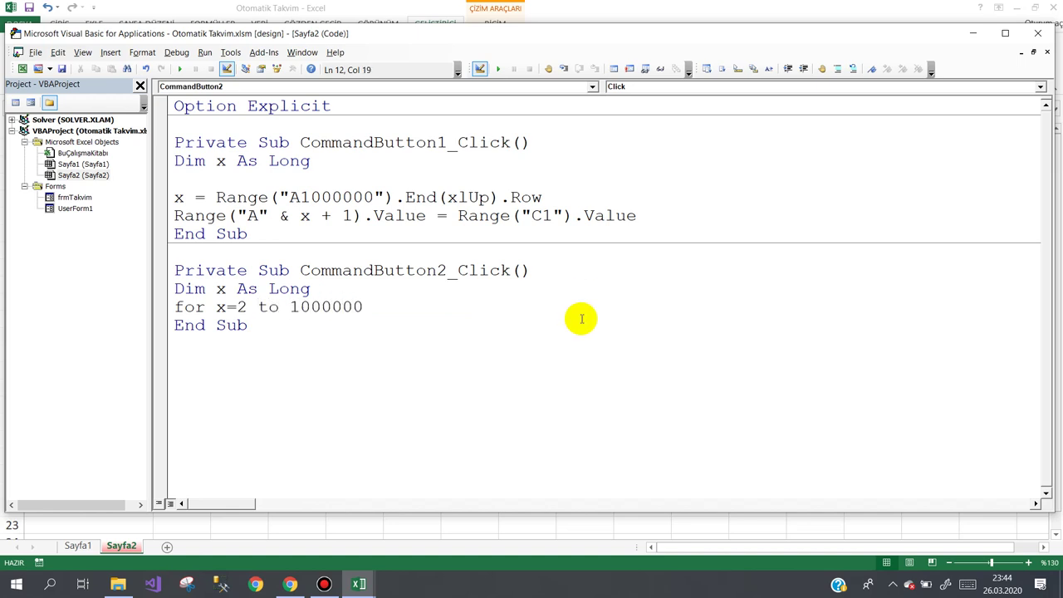
left_click(394, 524)
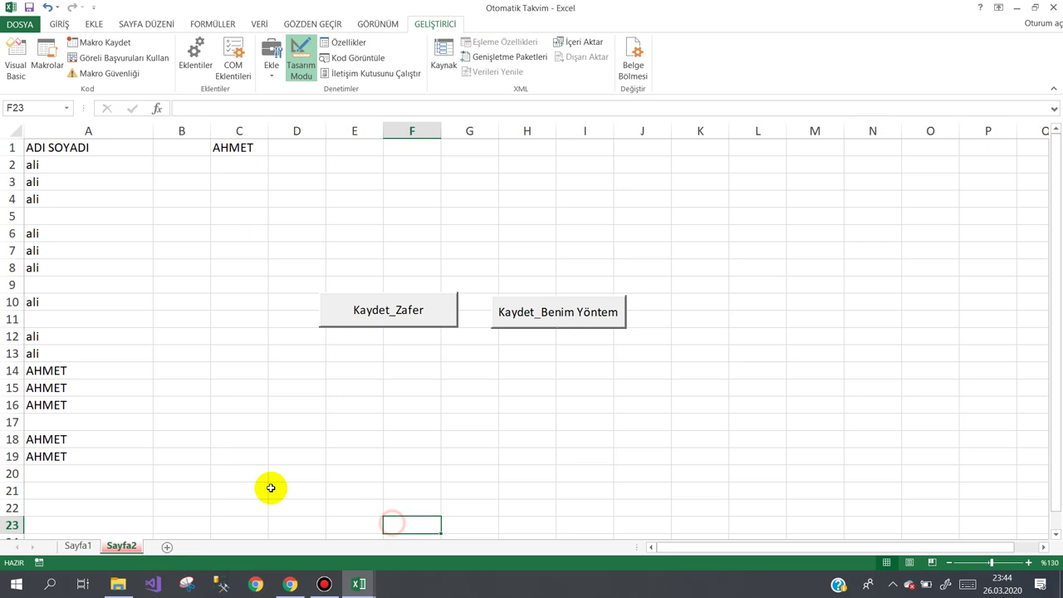
Jump from A20 down to row 1048576 and back to A19, then return to the VBA window.
left_click(68, 476)
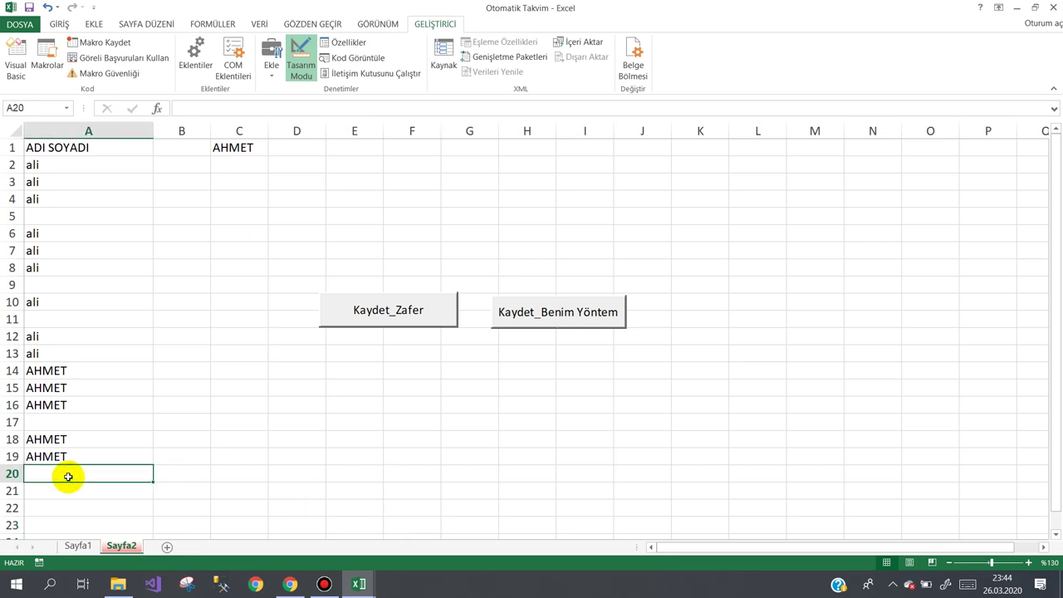
key("ctrl+Down")
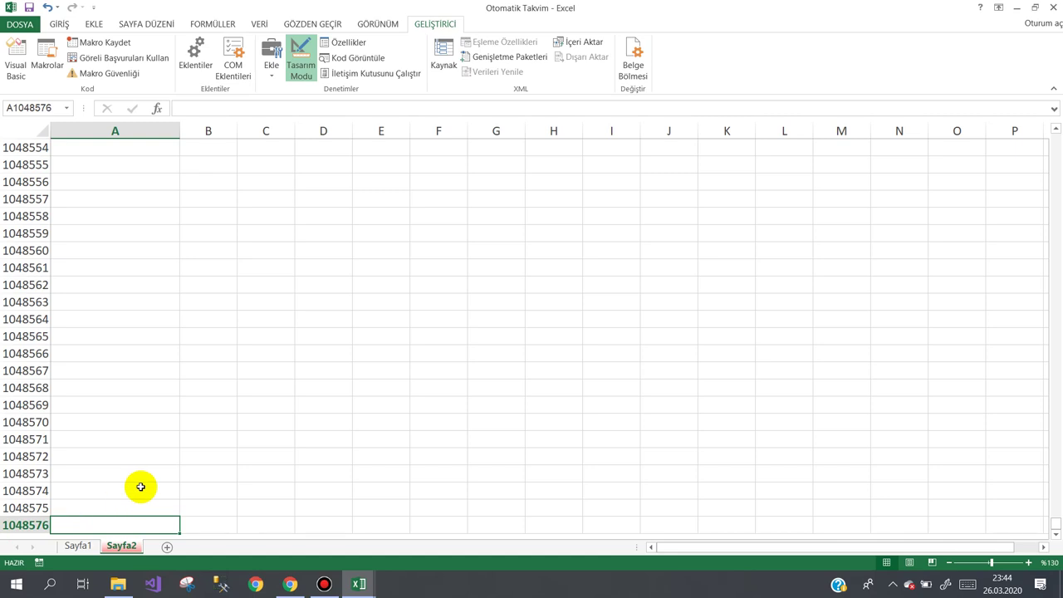
key("ctrl+Up")
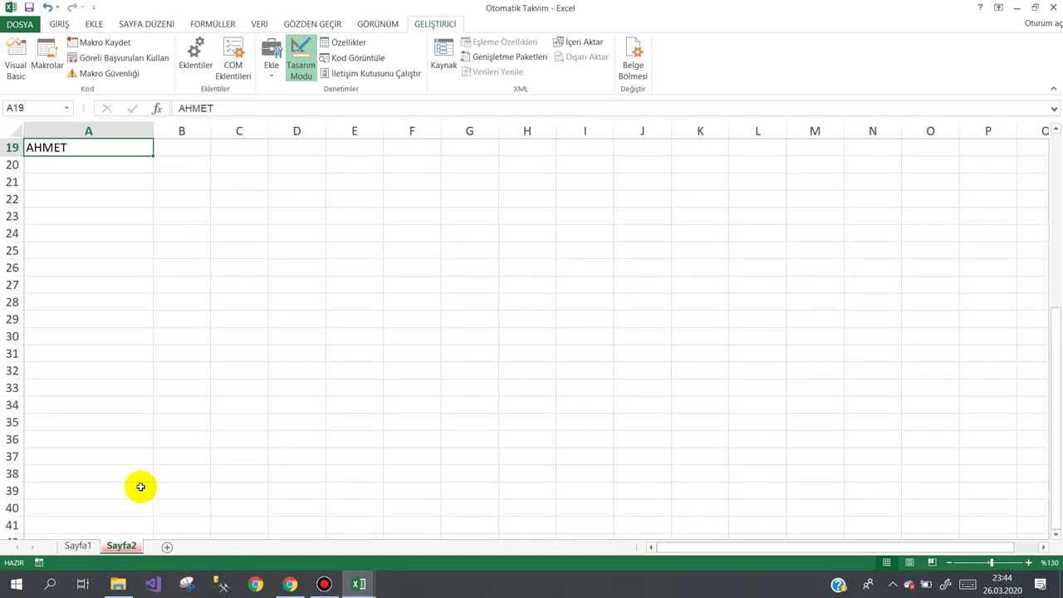
left_click_drag(1057, 334, 1056, 120)
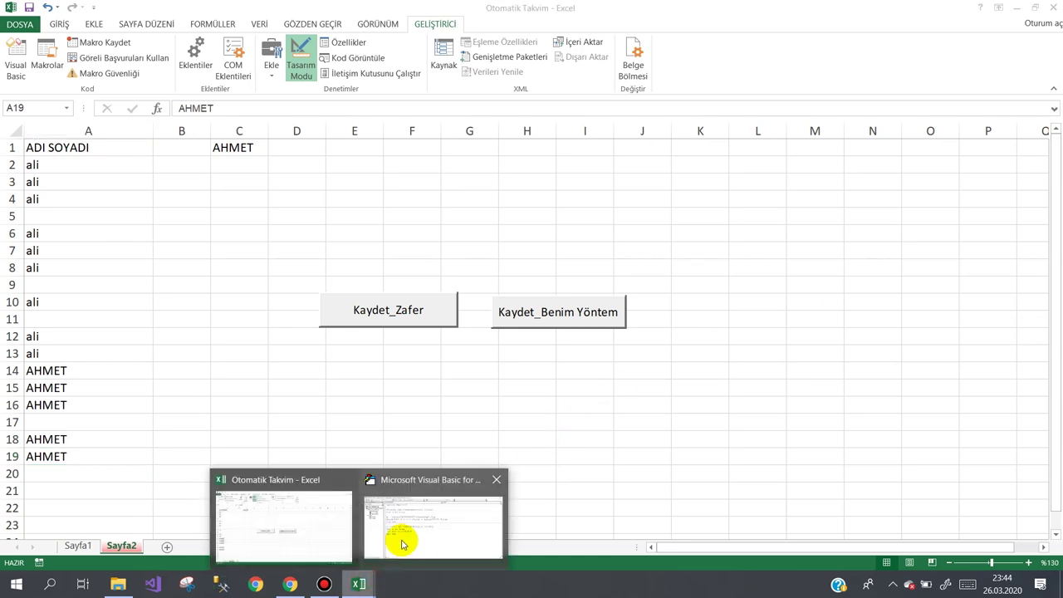
left_click(402, 544)
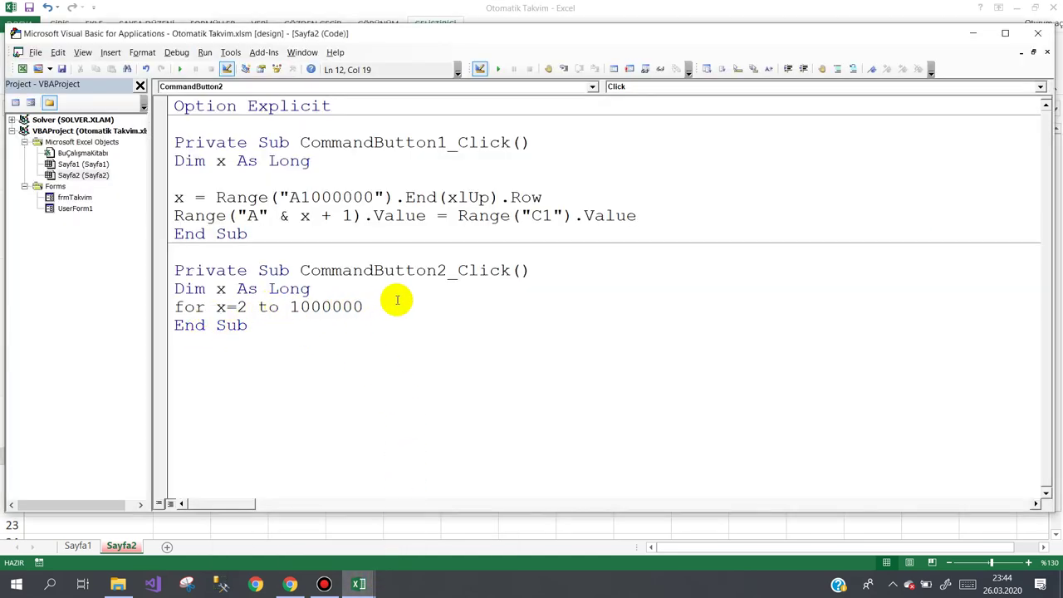
Close the loop with Next and add If Range("A" & x).Value = "" Then Exit For inside it.
key("Return")
key("Return")
type("ne")
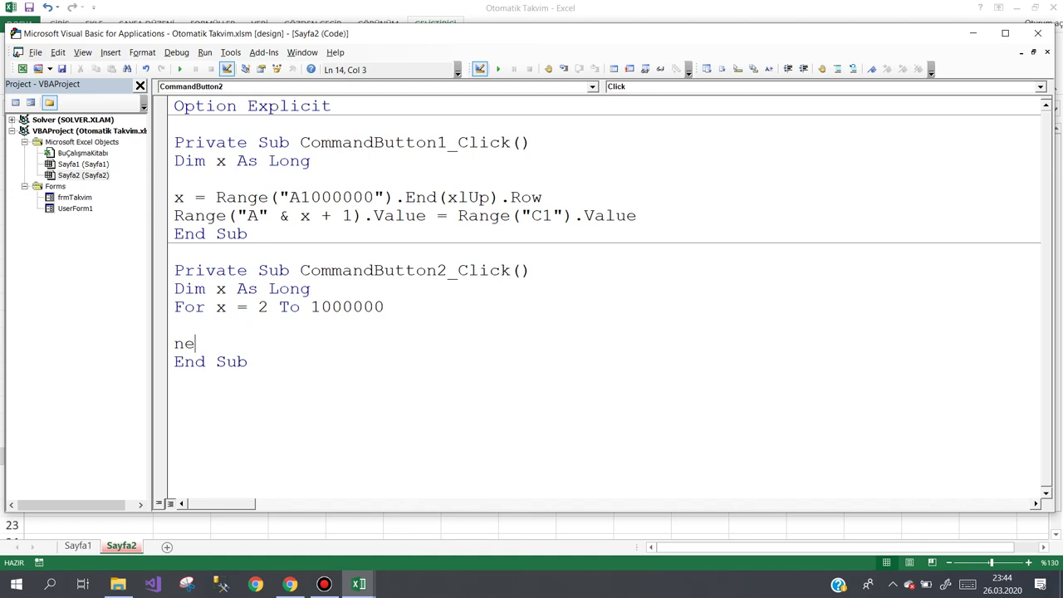
type("xt")
left_click(175, 324)
type("she")
key("ctrl+space")
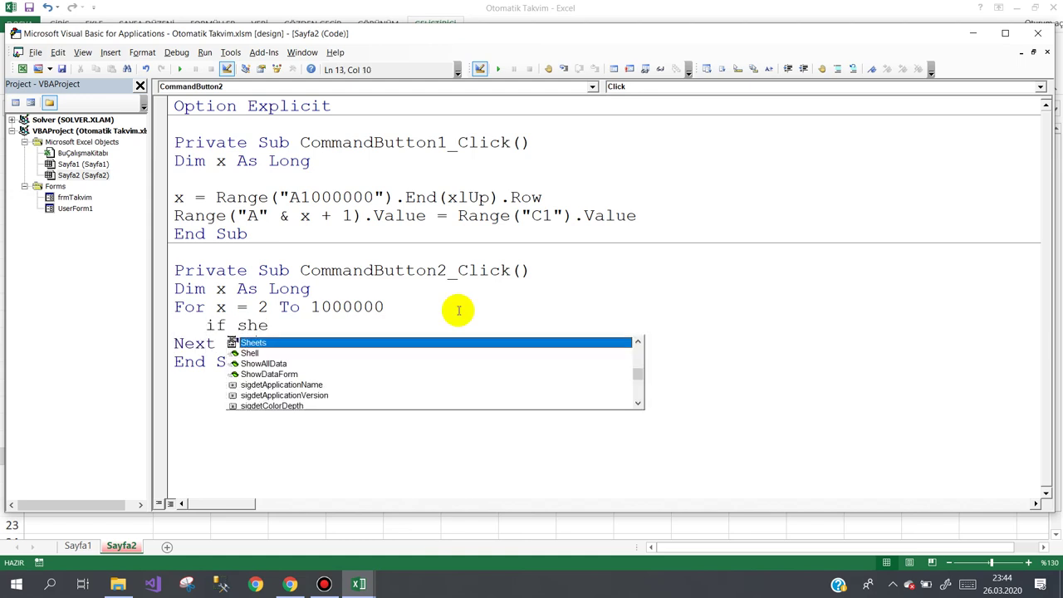
key("BackSpace")
key("BackSpace")
key("BackSpace")
key("Escape")
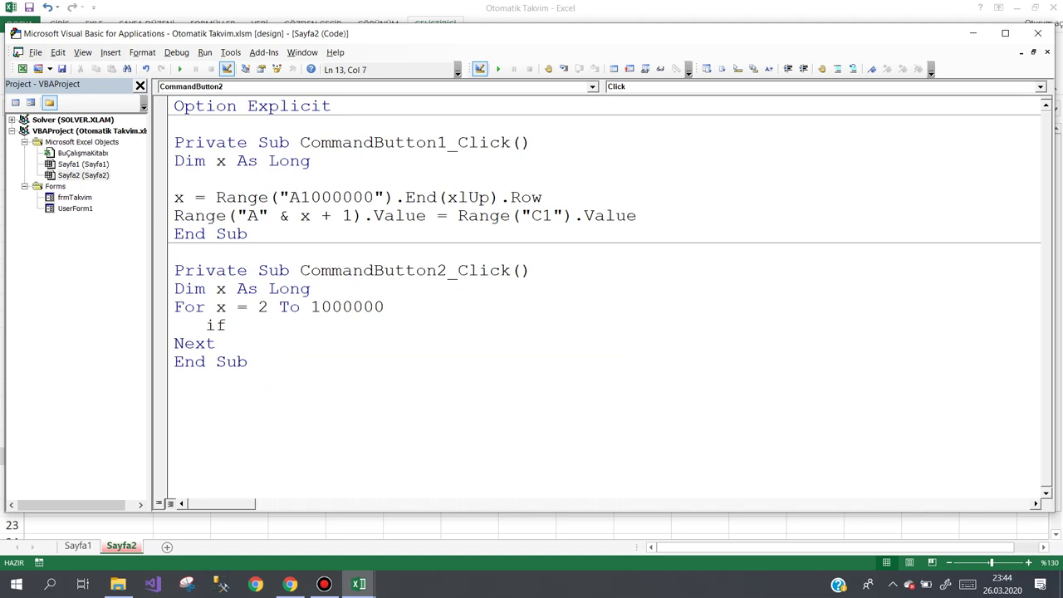
type("Rn")
key("BackSpace")
type("ange(\"A")
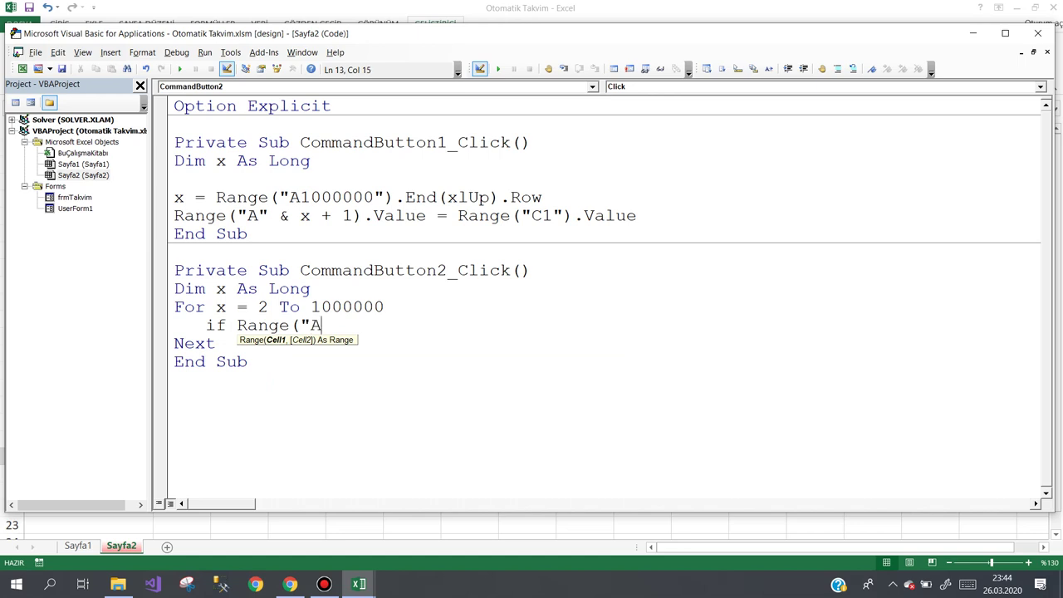
type("\"&x)")
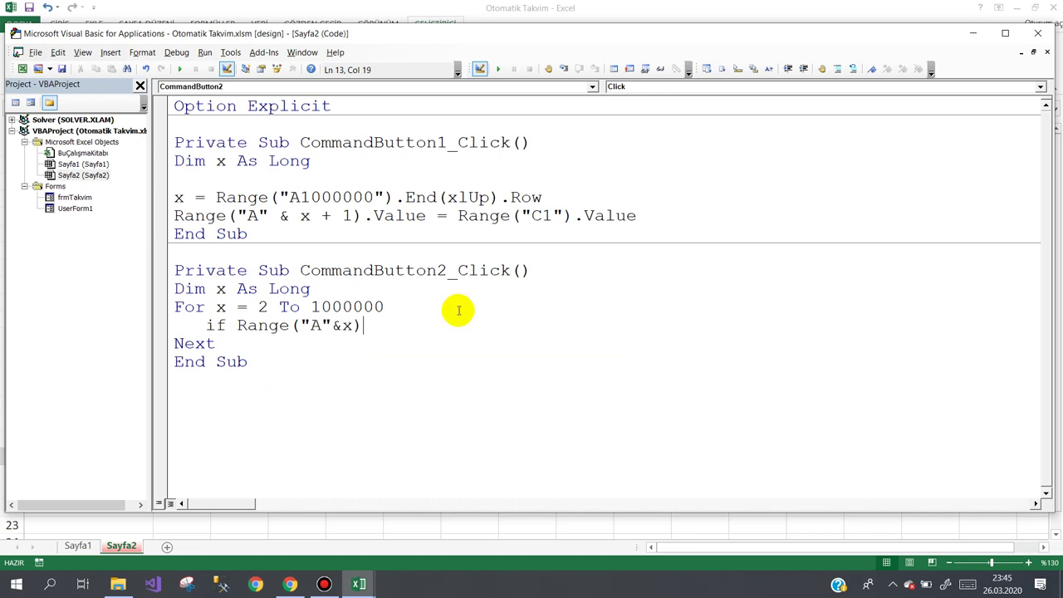
type(".valu")
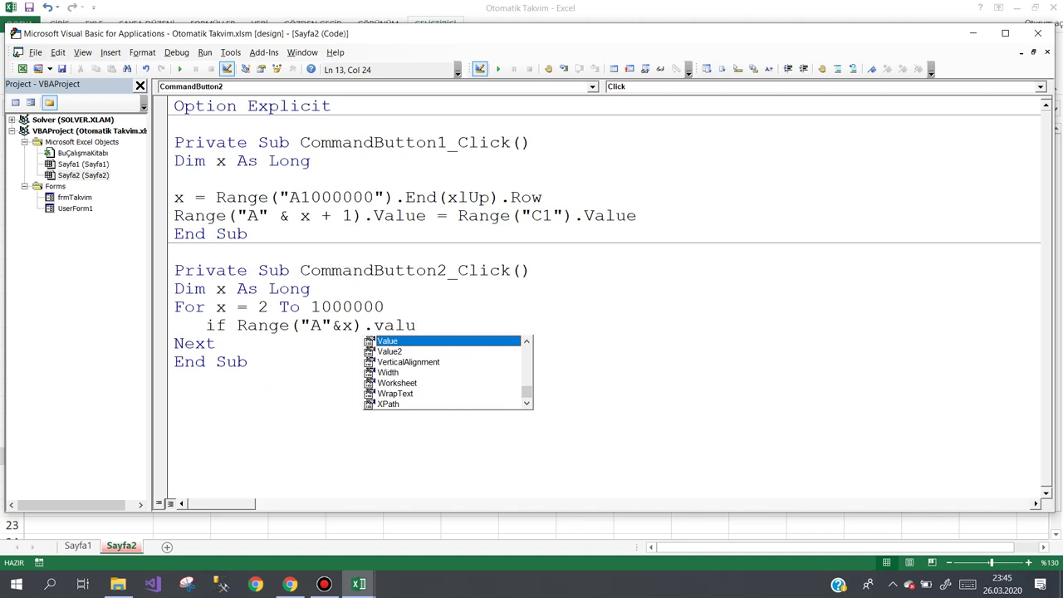
type("=\"\" then")
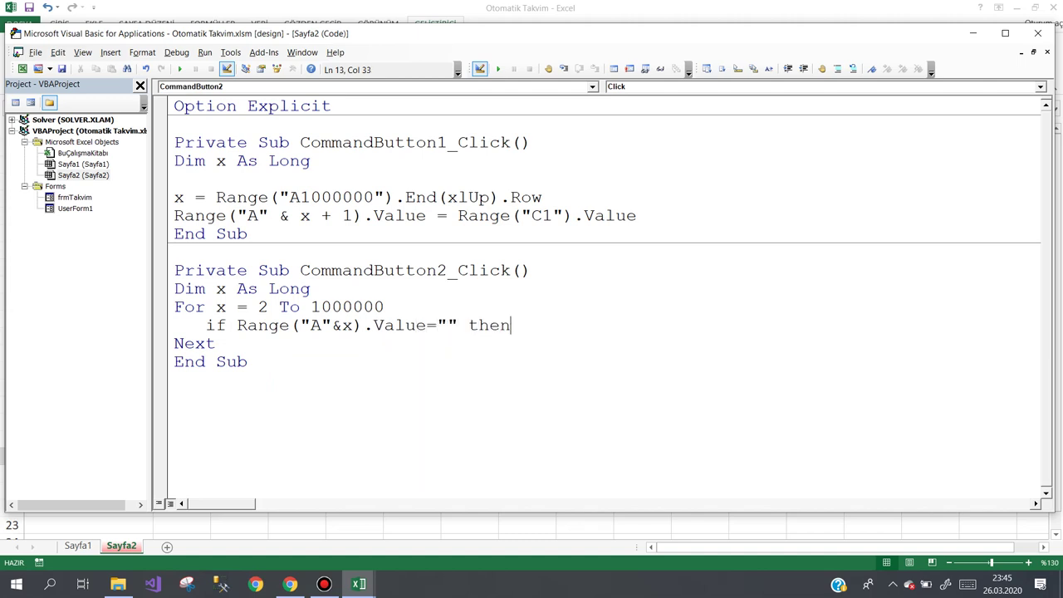
type("n")
type(" exit")
type("or")
key("Down")
key("Return")
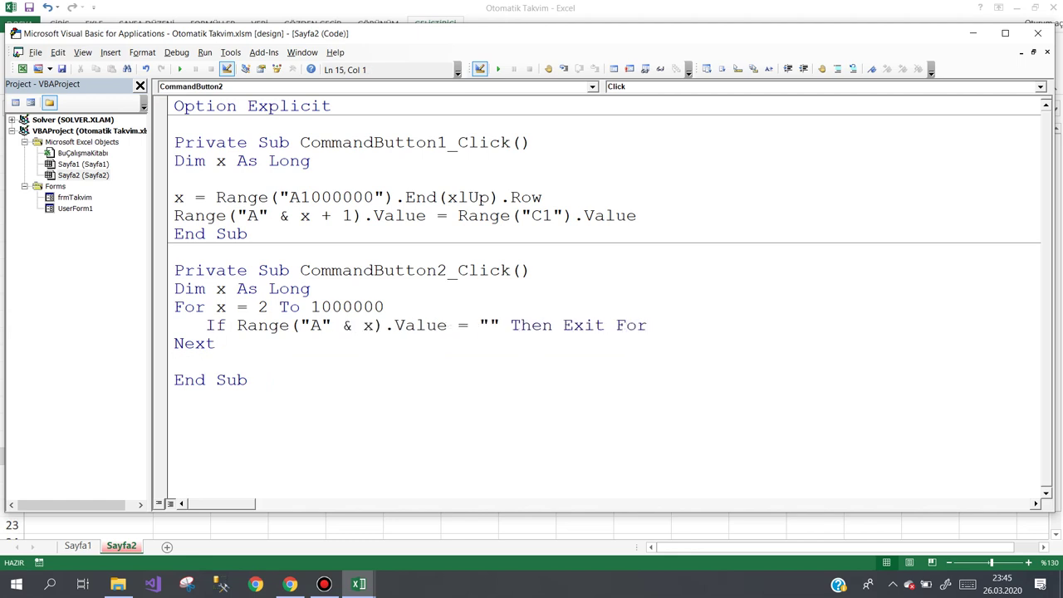
Add the line Range("A" & x).Value = Range("C1").Value after the loop.
type("rabge")
key("BackSpace")
key("BackSpace")
type("ge(")
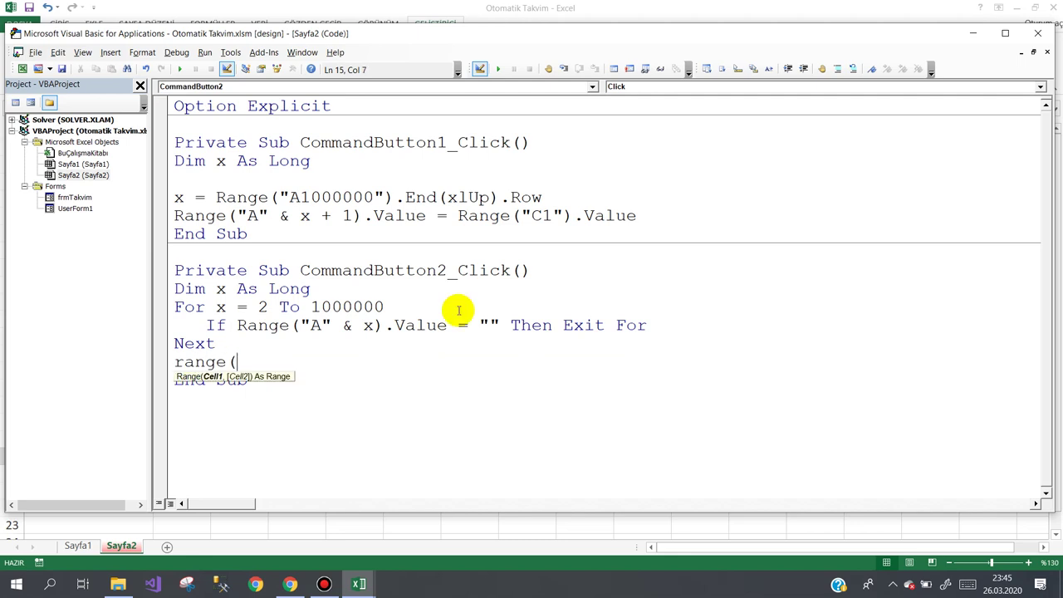
type("\"A\"&")
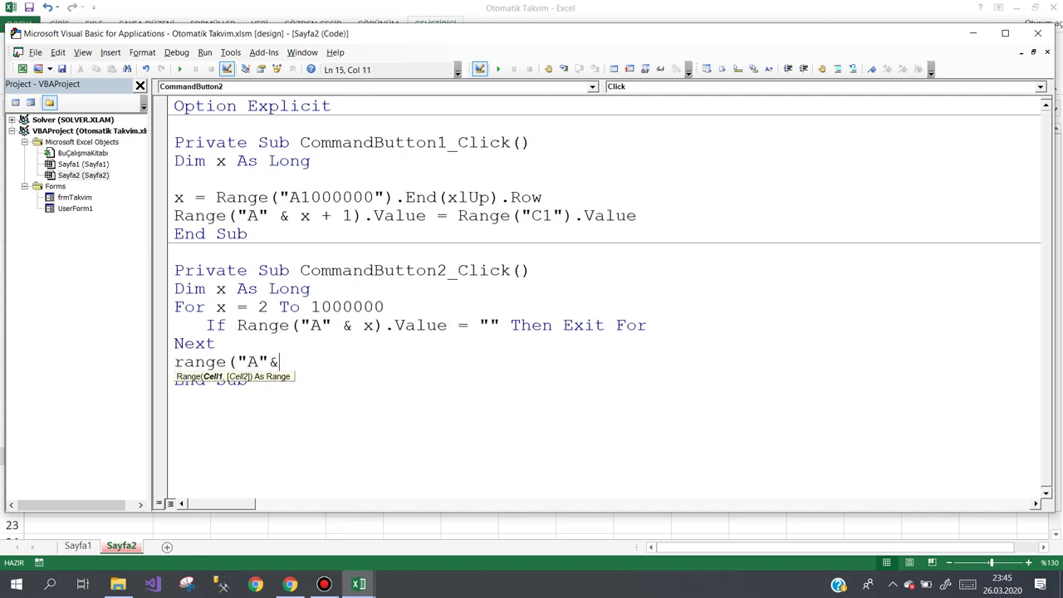
type("x).va")
key("Down")
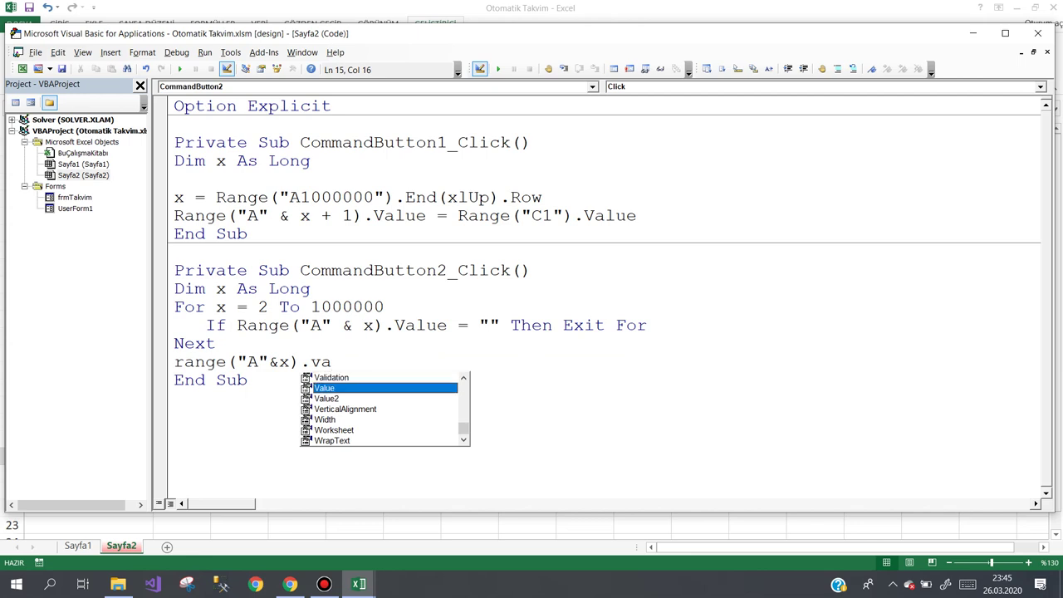
type("=ra")
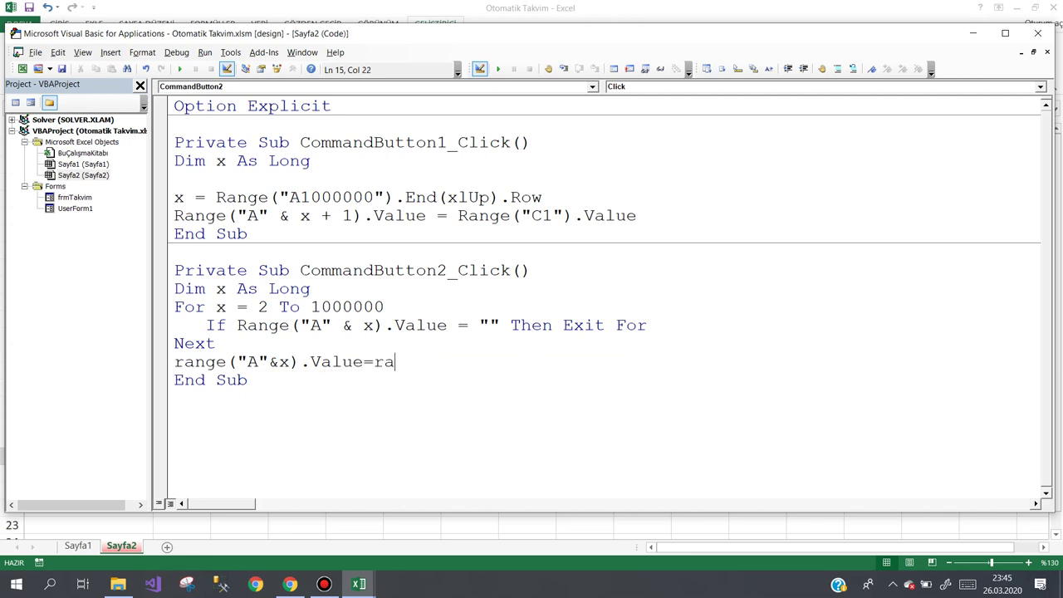
type("ng")
key("BackSpace")
key("BackSpace")
type("nge(\"")
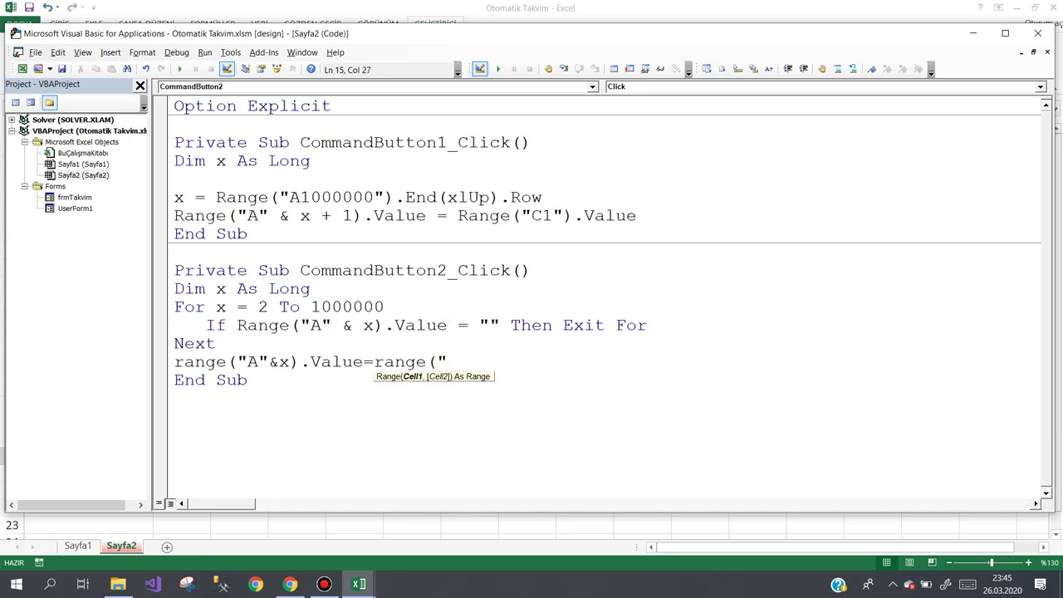
type("C1")
type(").v")
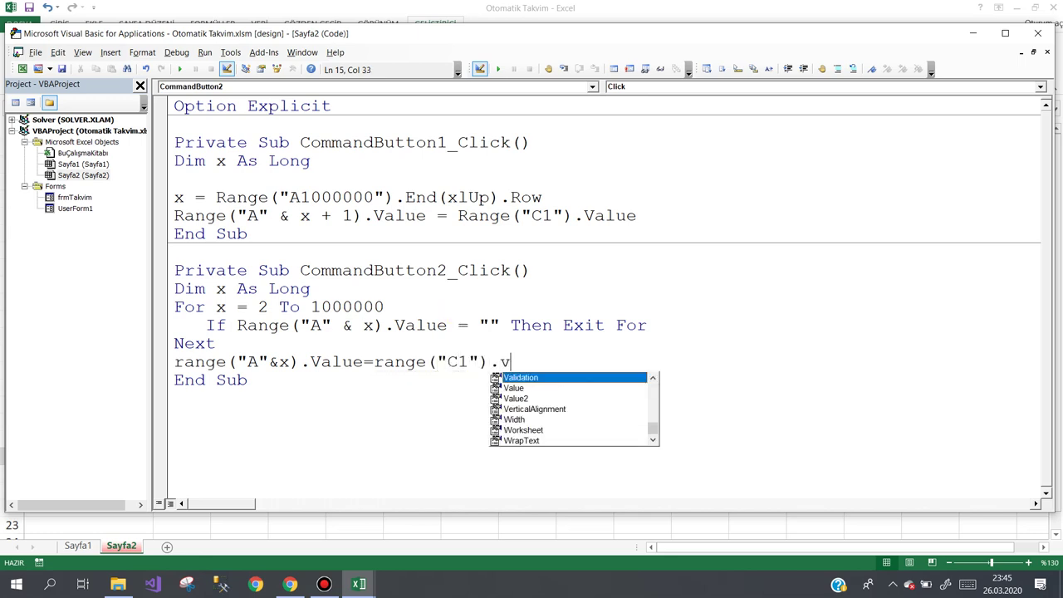
type("alue")
key("Down")
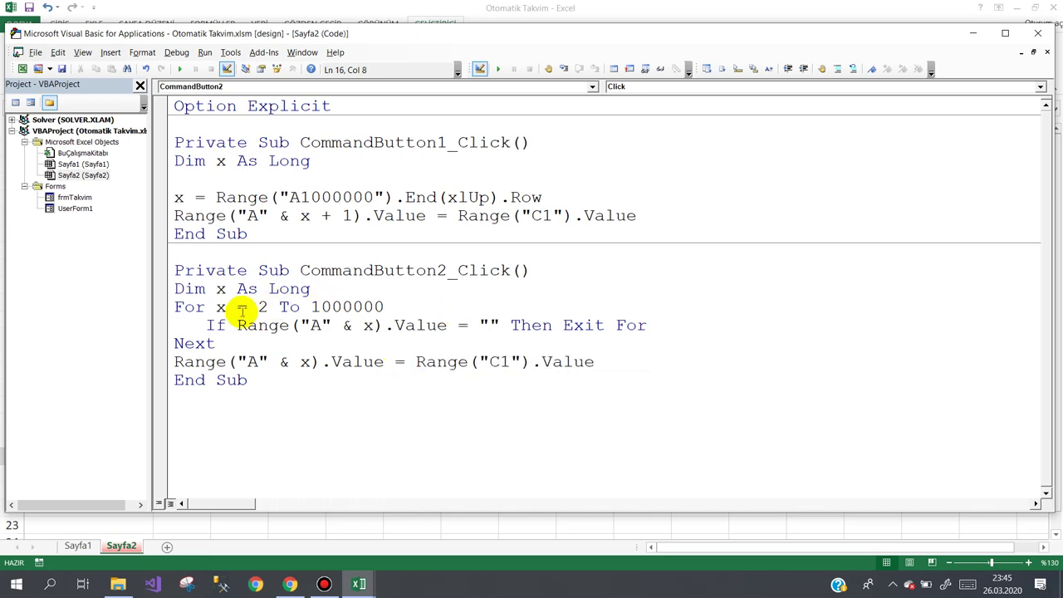
left_click_drag(169, 216, 344, 219)
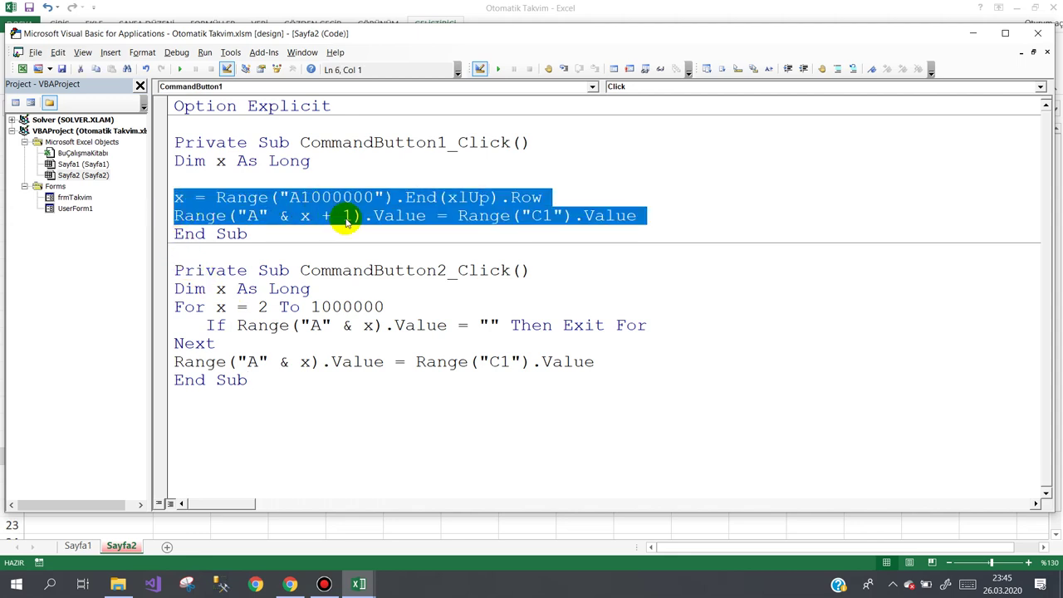
left_click(365, 216)
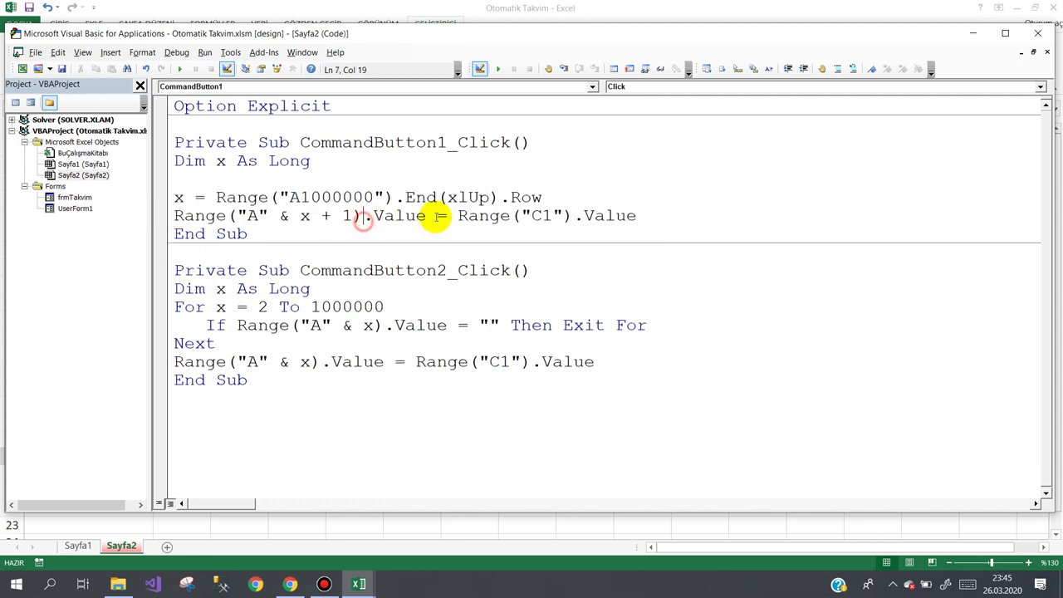
Back in Excel, exit design mode and check AHMET in C1 and the empty cells A5, A9, A11.
left_click(759, 6)
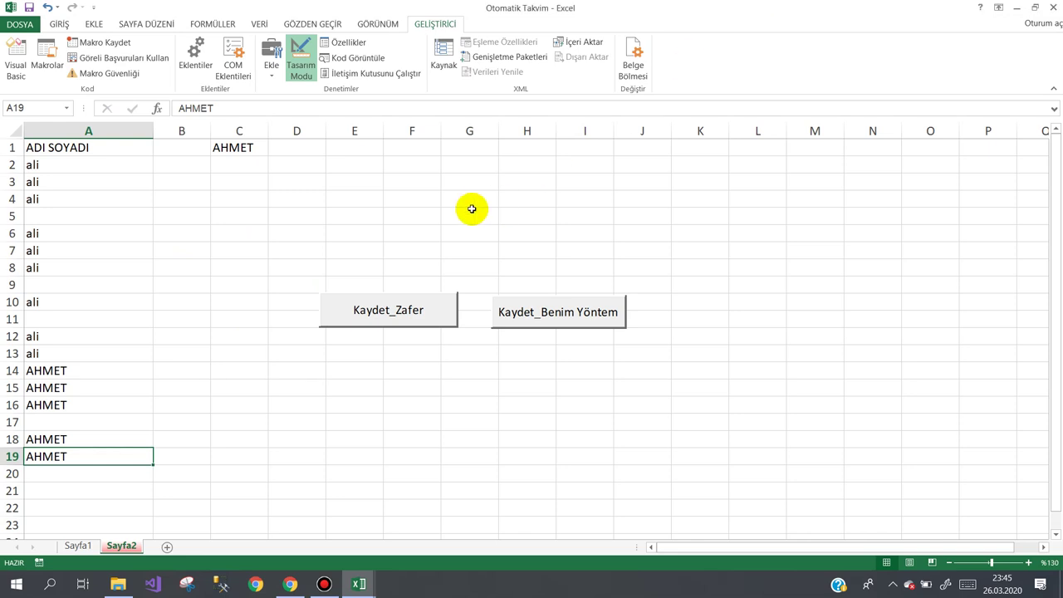
scroll(436, 201, "down", 2)
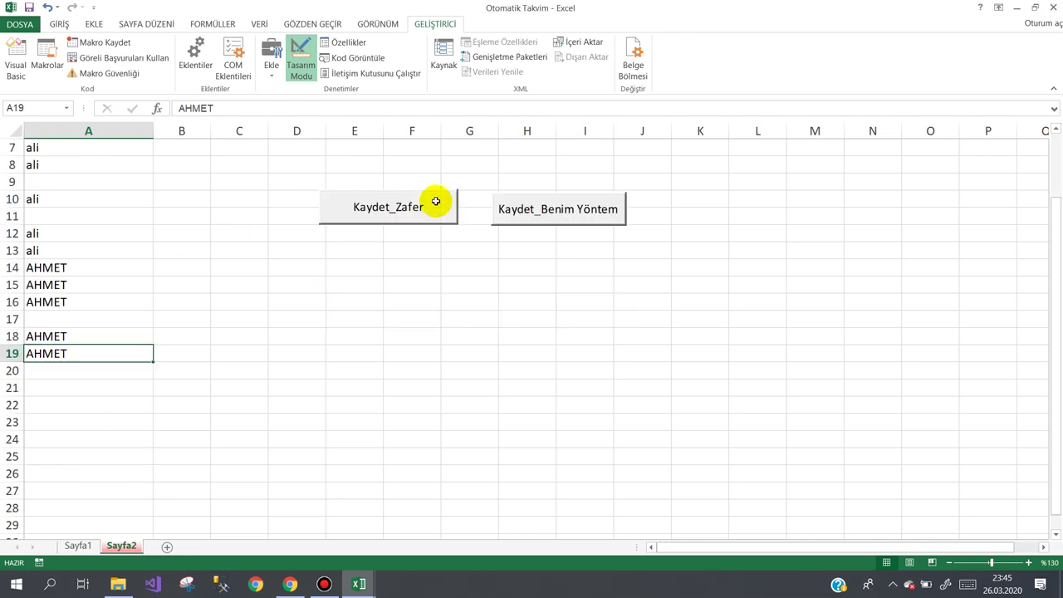
scroll(513, 195, "up", 2)
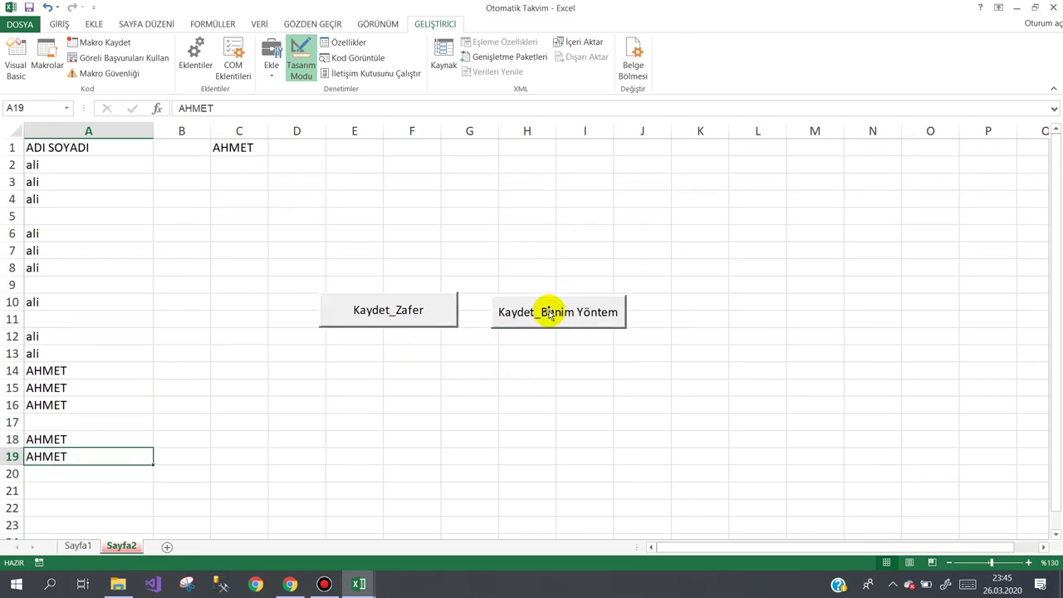
left_click(301, 60)
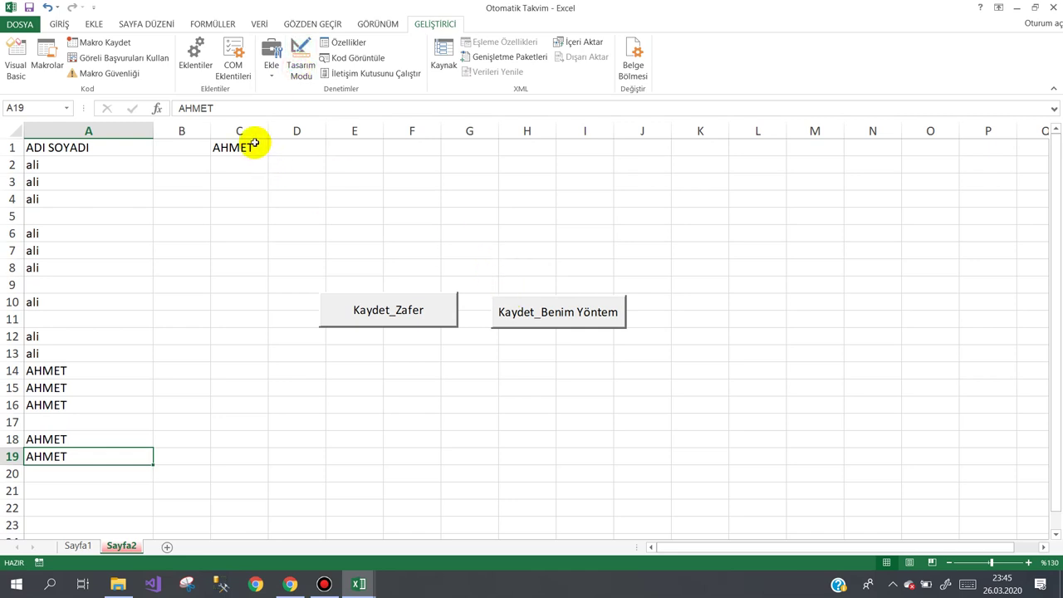
left_click(255, 147)
left_click(56, 216)
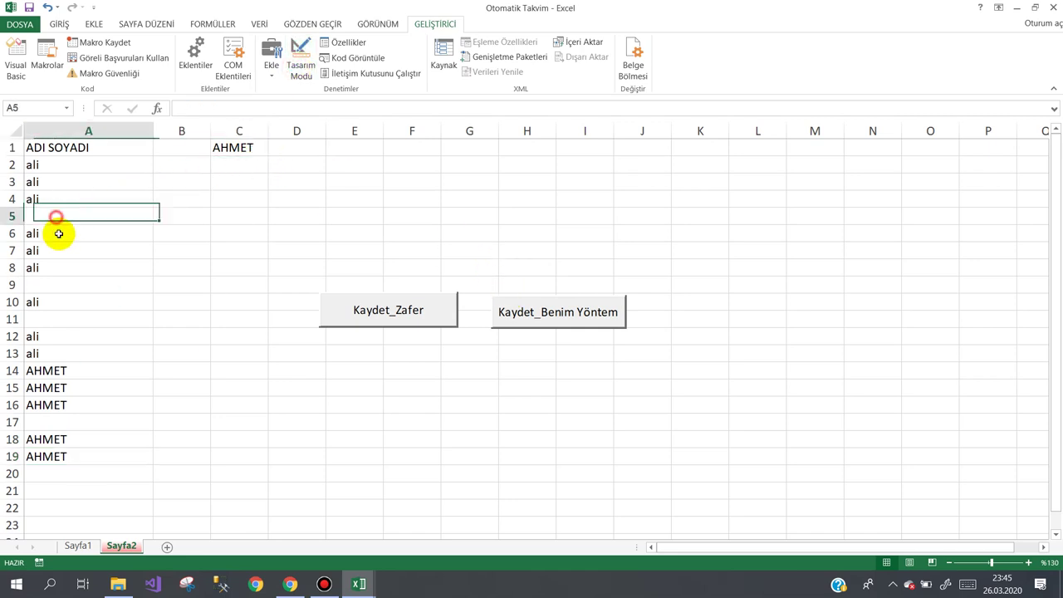
left_click(66, 285)
left_click(59, 319)
Fill the gaps A5, A9, A11 and A17 with AHMET using the buttons, zoomed to 150%.
left_click(571, 306)
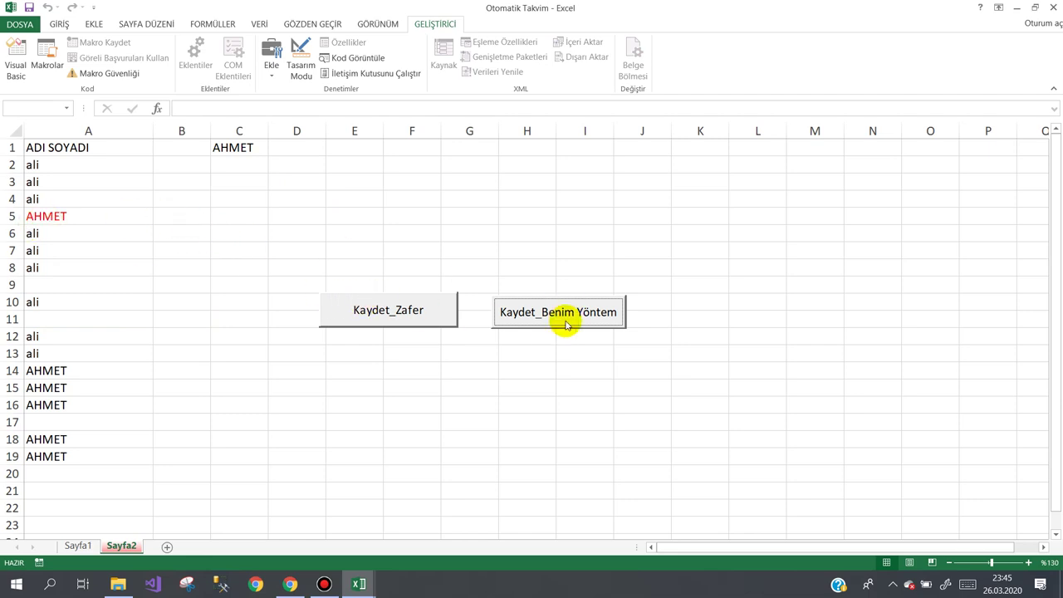
left_click(78, 284)
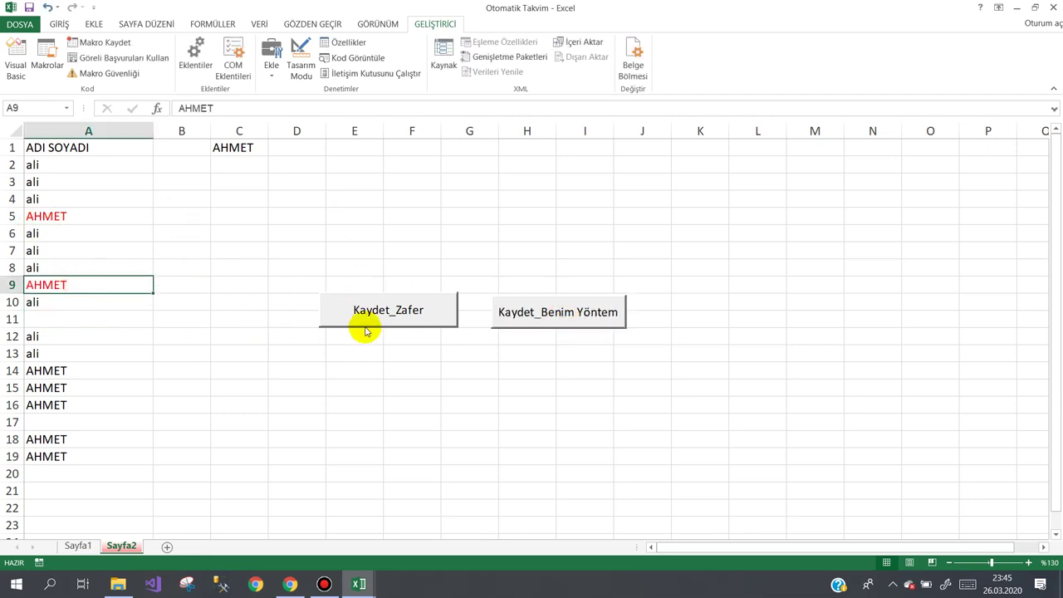
left_click(1029, 563)
left_click(1029, 563)
left_click(664, 346)
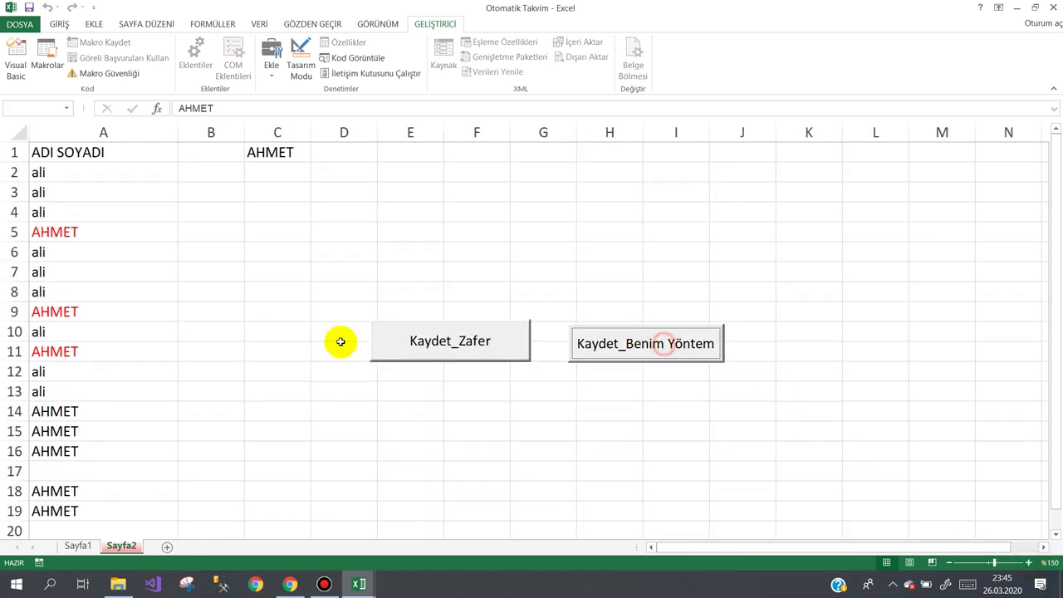
left_click(593, 344)
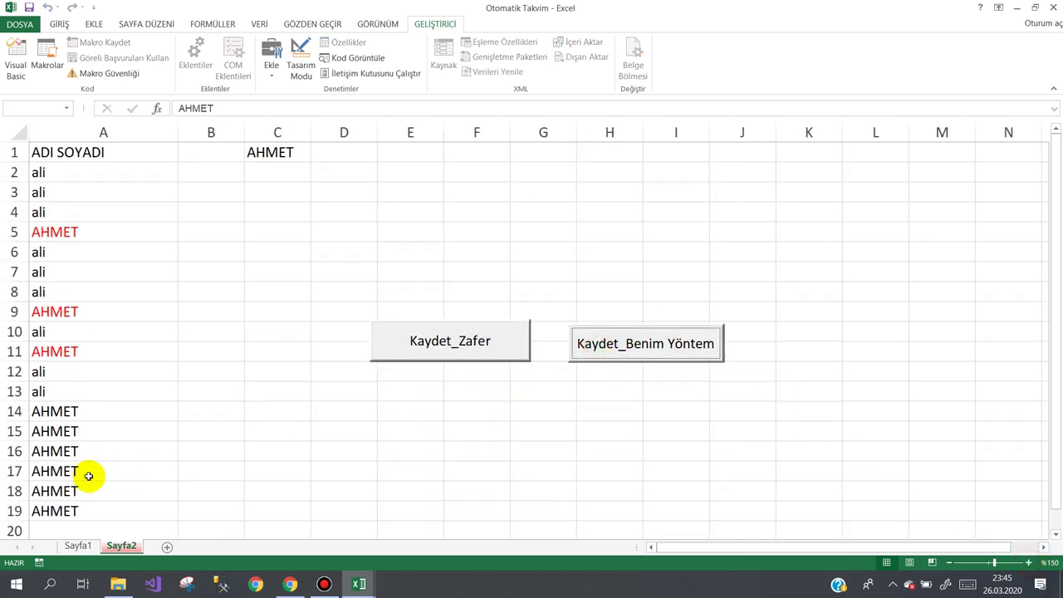
Append AHMET below the list in A20, A22 and A23.
left_click_drag(1057, 290, 1055, 351)
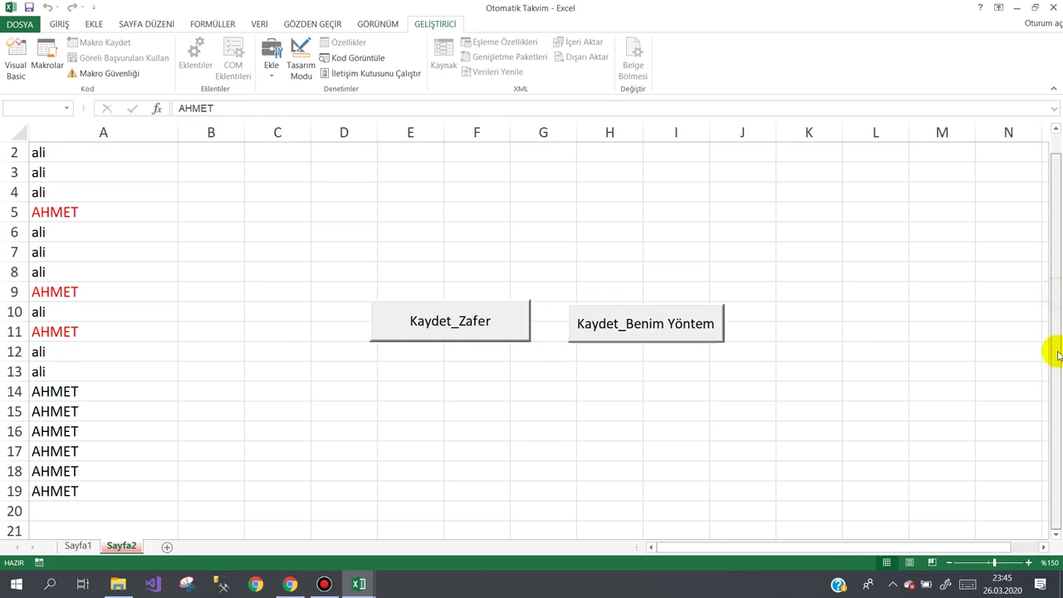
left_click(607, 324)
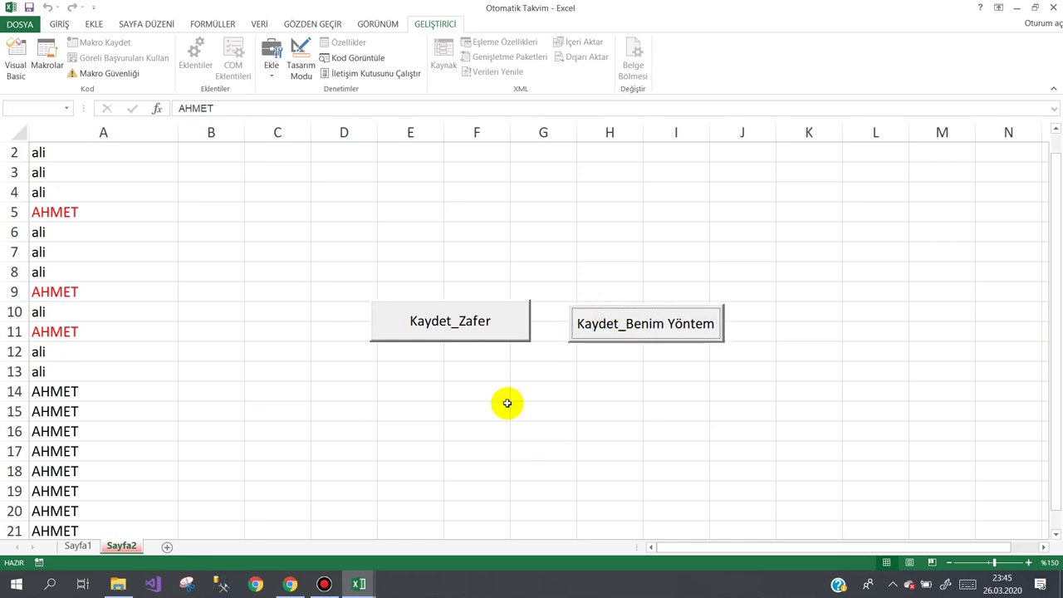
scroll(363, 484, "down", 1)
scroll(363, 484, "down", 2)
left_click(627, 167)
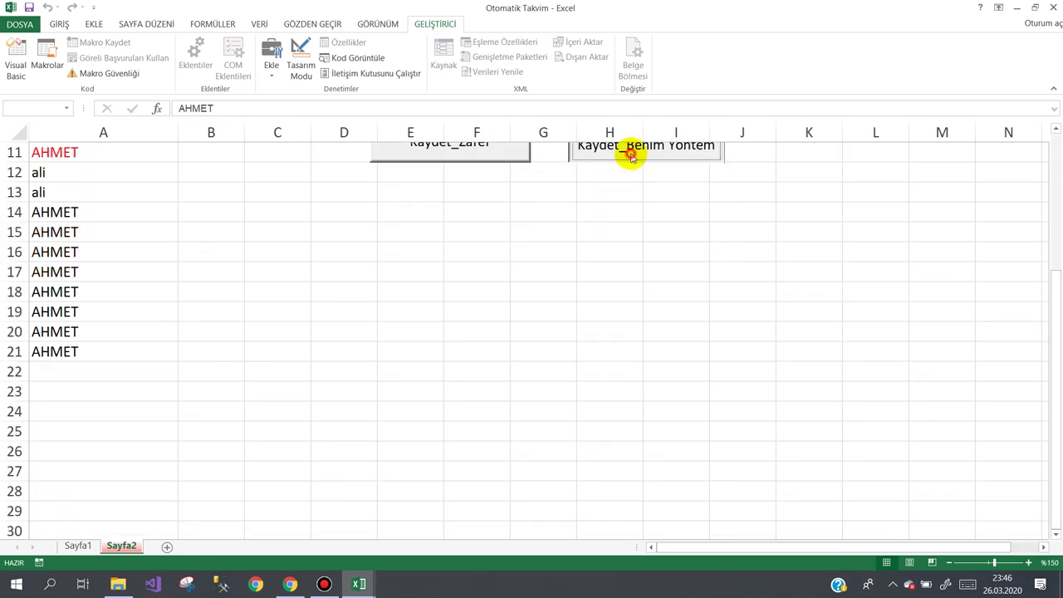
left_click(627, 166)
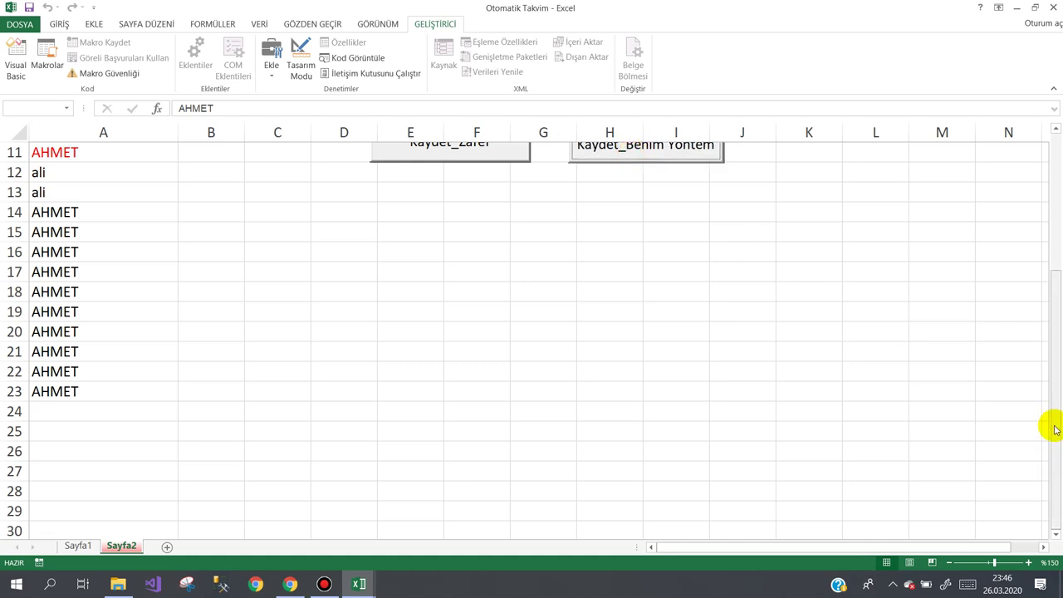
left_click_drag(1055, 429, 1056, 221)
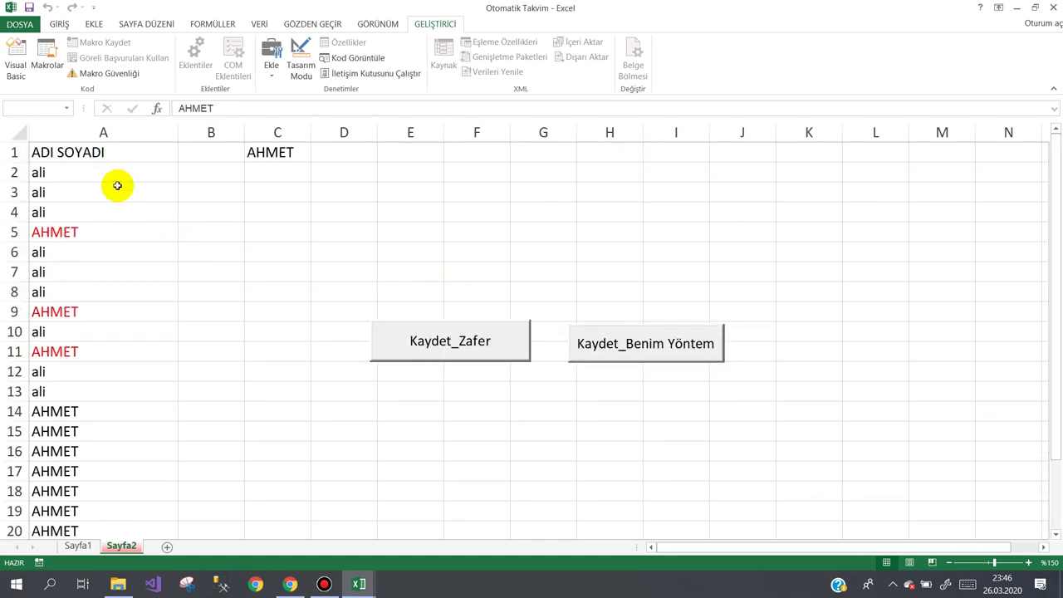
Empty cells A8, A15 and A18, then refill them with AHMET via the button.
left_click_drag(107, 175, 95, 527)
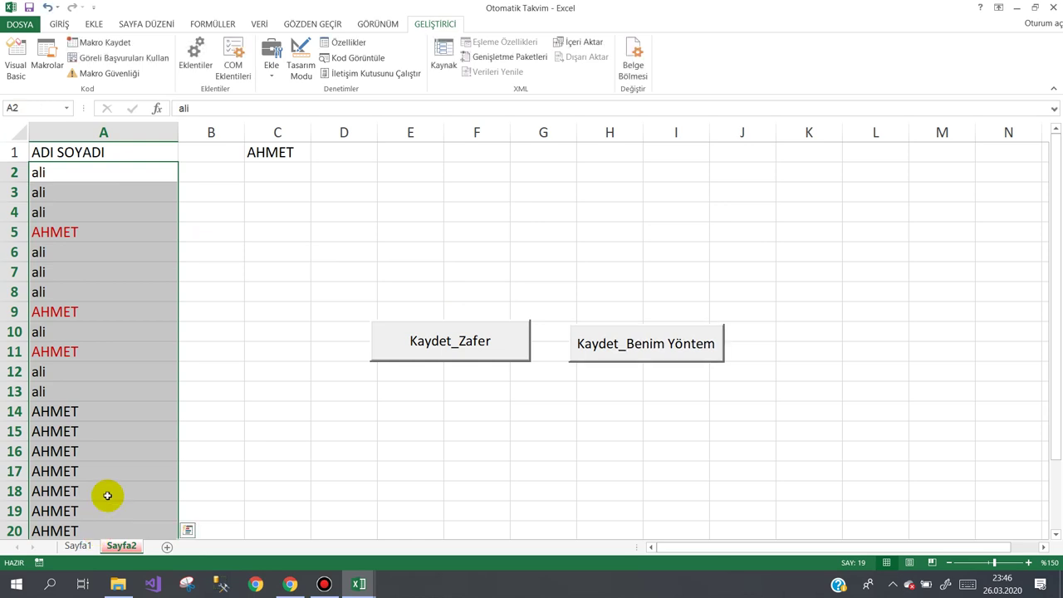
left_click(219, 273)
left_click(88, 291)
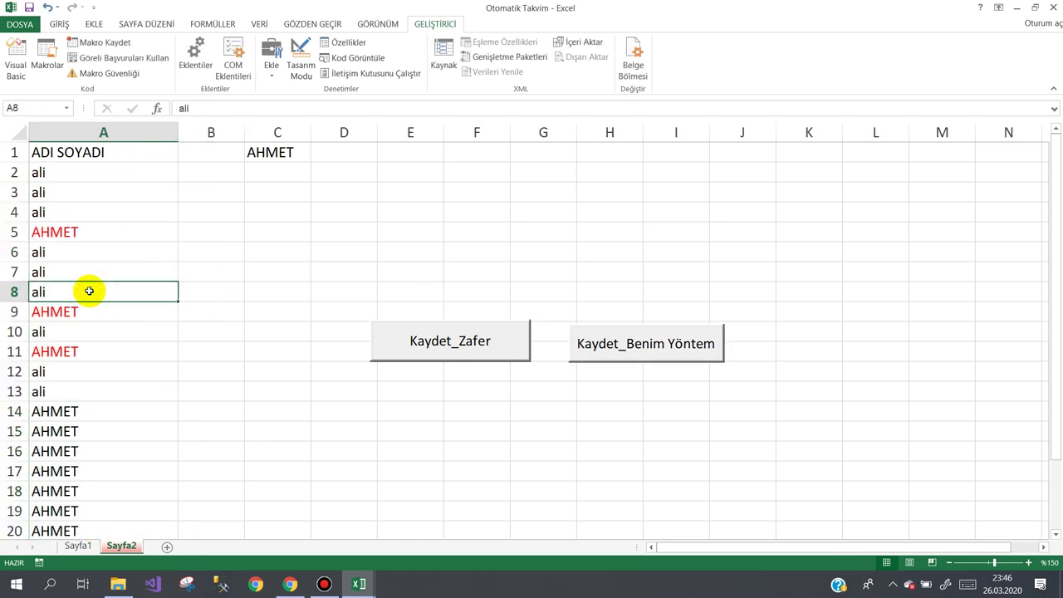
key("Delete")
left_click(75, 431)
key("Delete")
left_click(89, 490)
key("Delete")
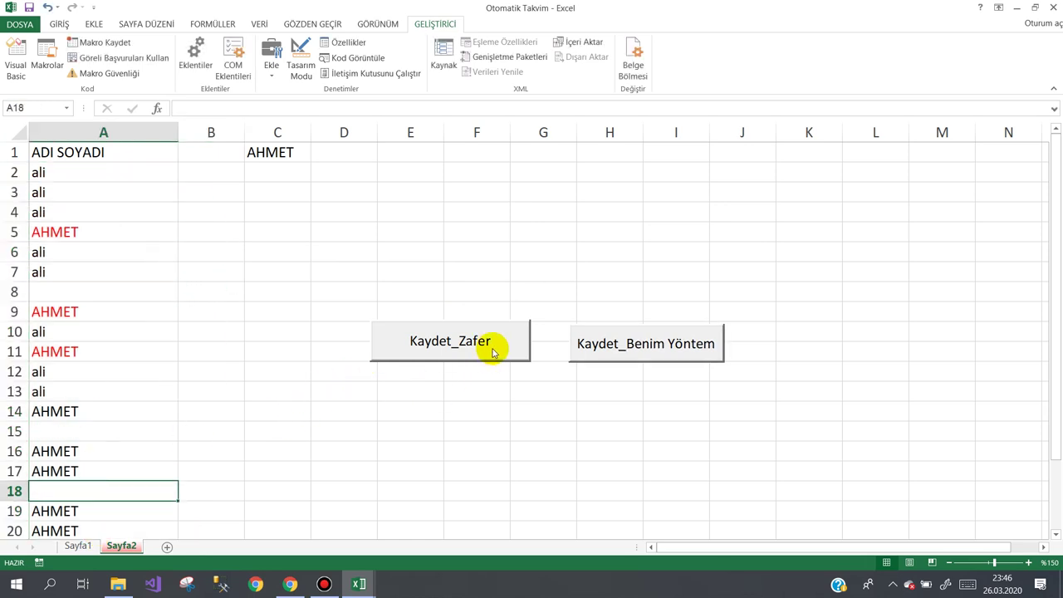
left_click(665, 347)
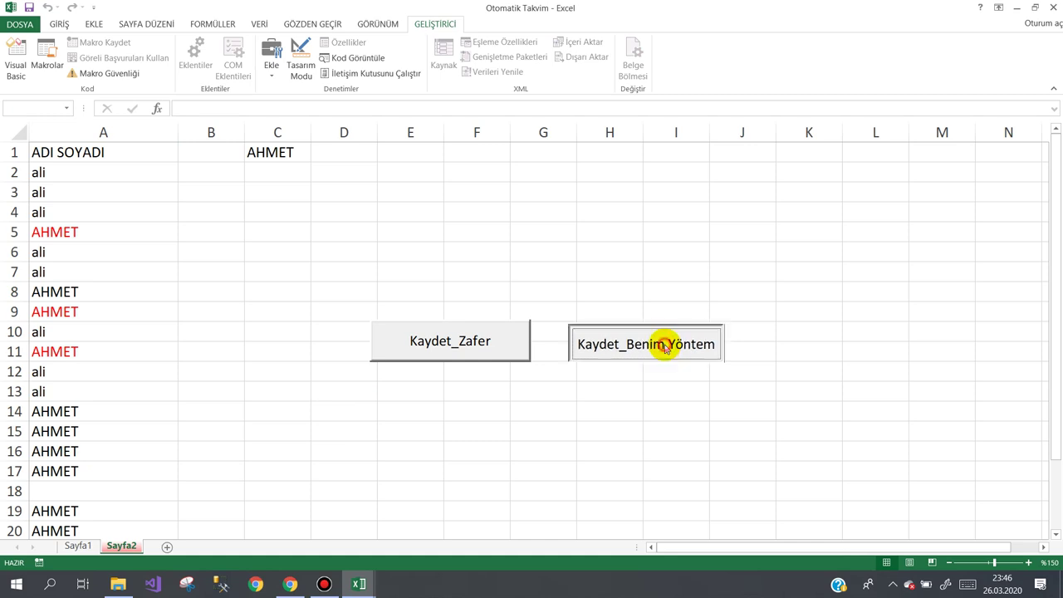
left_click(664, 348)
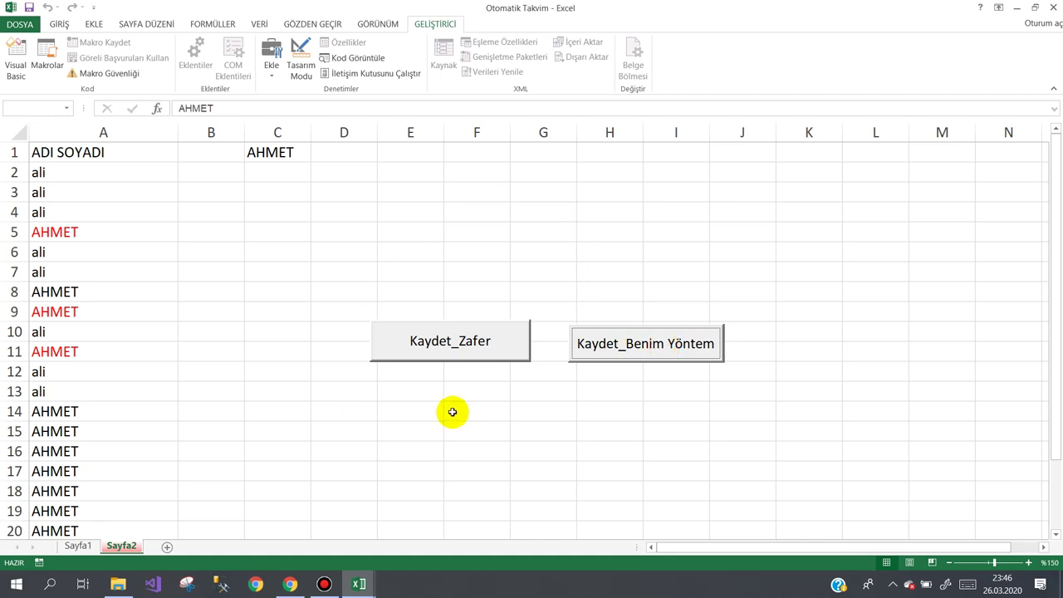
Add AHMET after the last row, empty A15:A20, and retest the buttons on that gap.
scroll(211, 244, "down", 3)
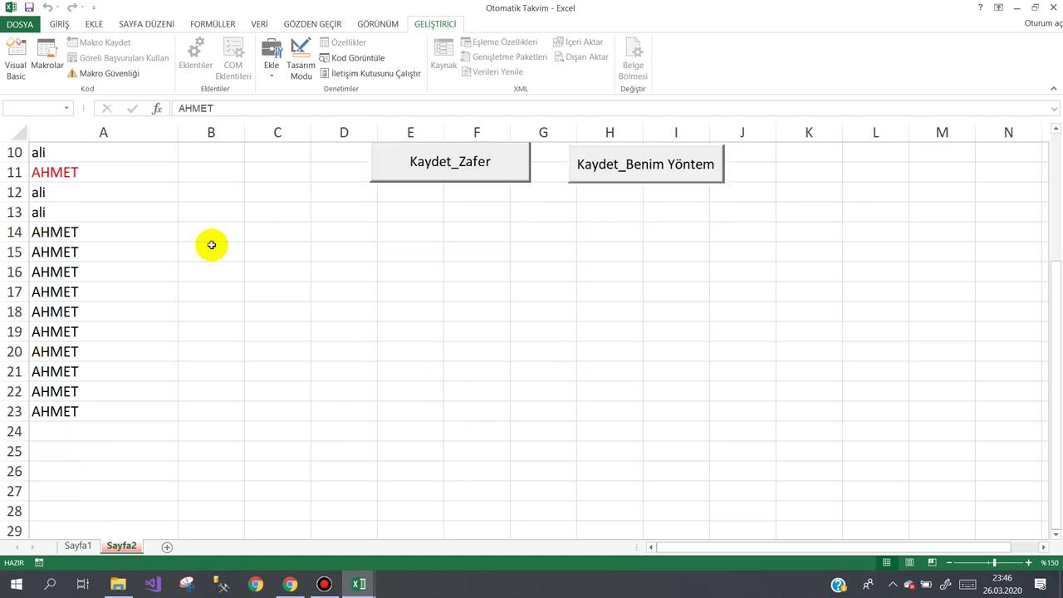
left_click(450, 161)
left_click(87, 253)
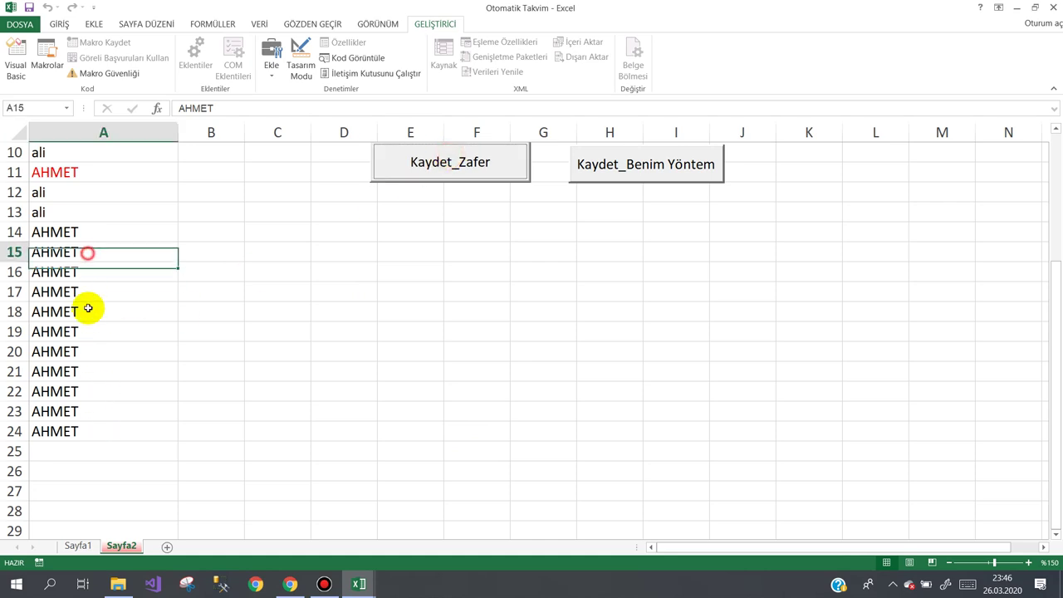
left_click_drag(88, 309, 88, 356)
key("Delete")
left_click(240, 264)
left_click(427, 168)
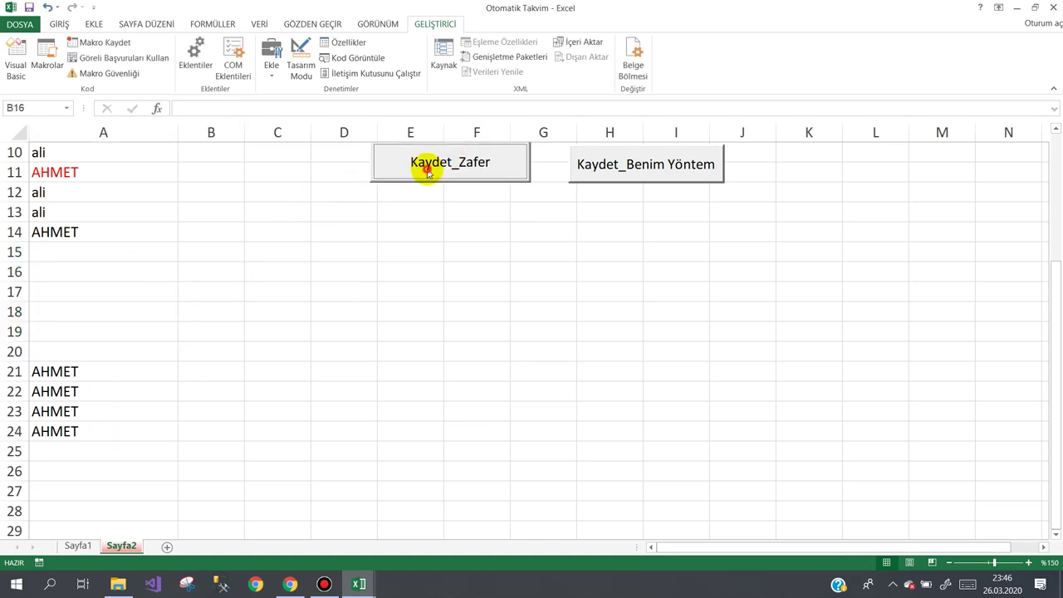
left_click(427, 168)
left_click(62, 250)
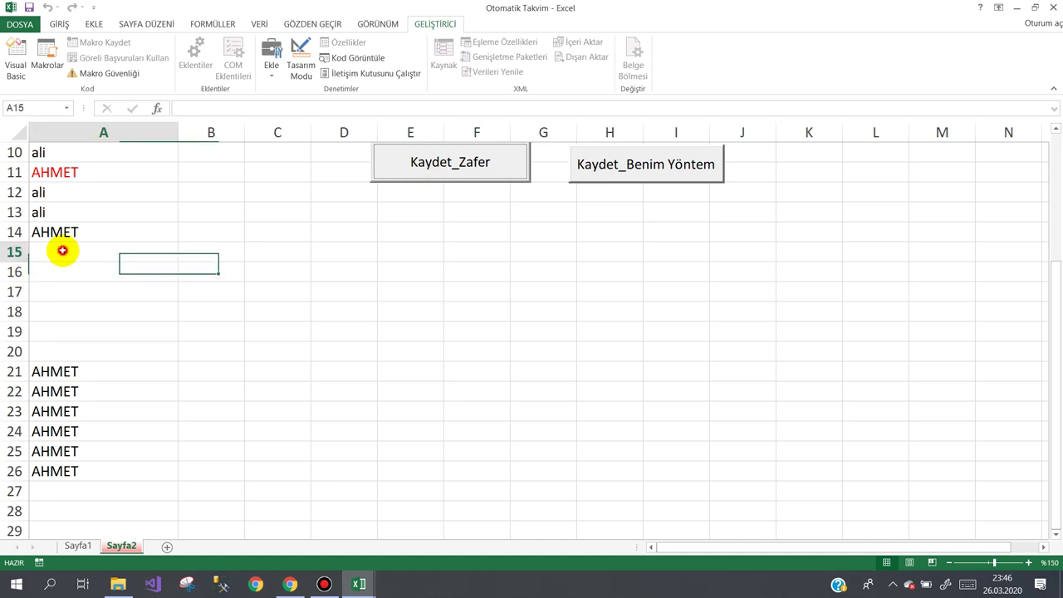
left_click_drag(62, 250, 57, 357)
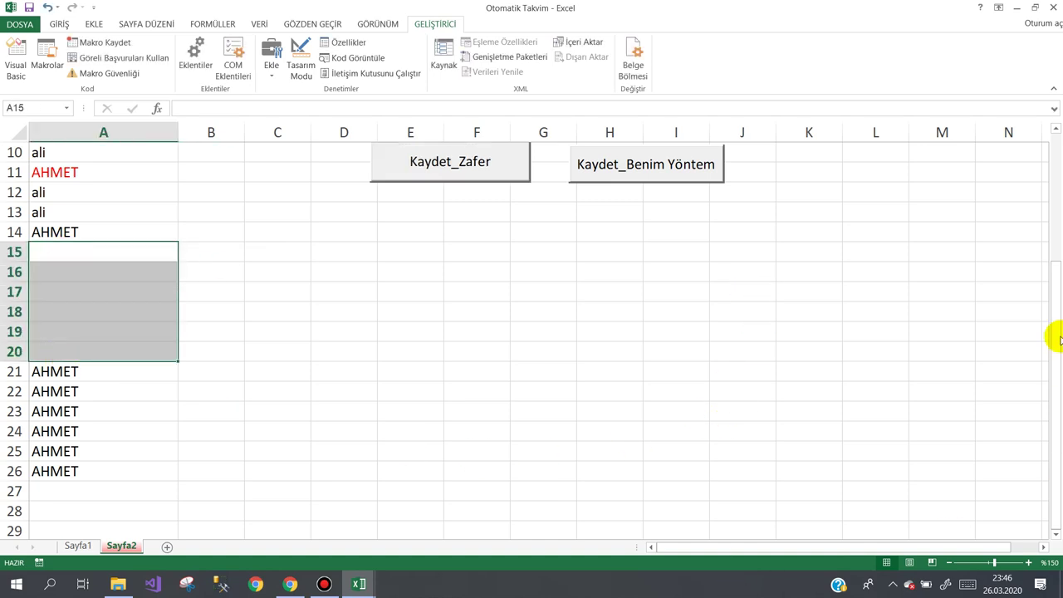
left_click_drag(1053, 374, 1038, 138)
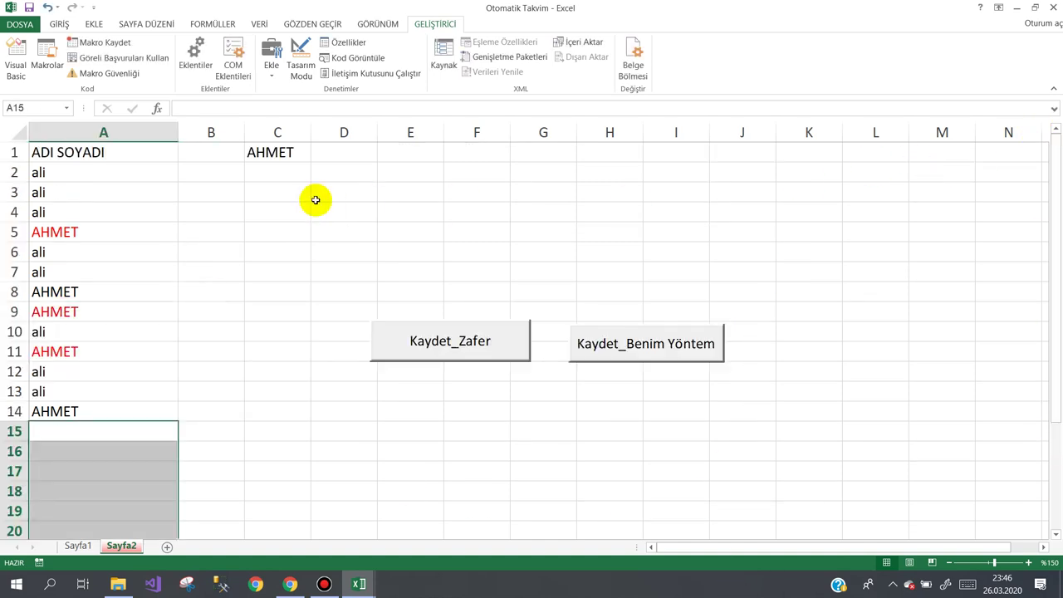
left_click(315, 199)
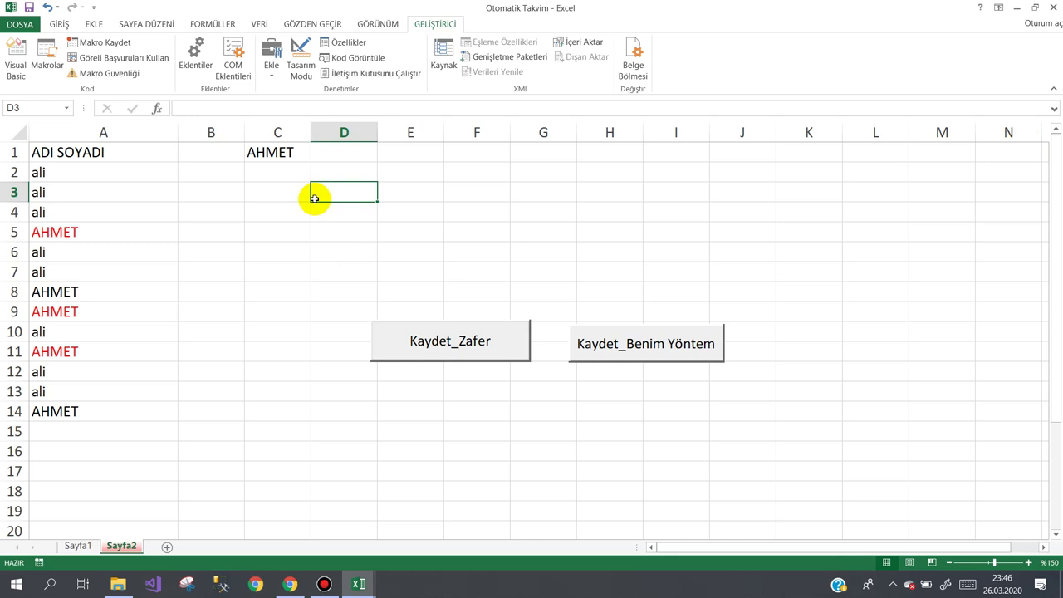
Add sheet Sayfa3, widen all its columns, and zoom to 130%.
left_click(166, 549)
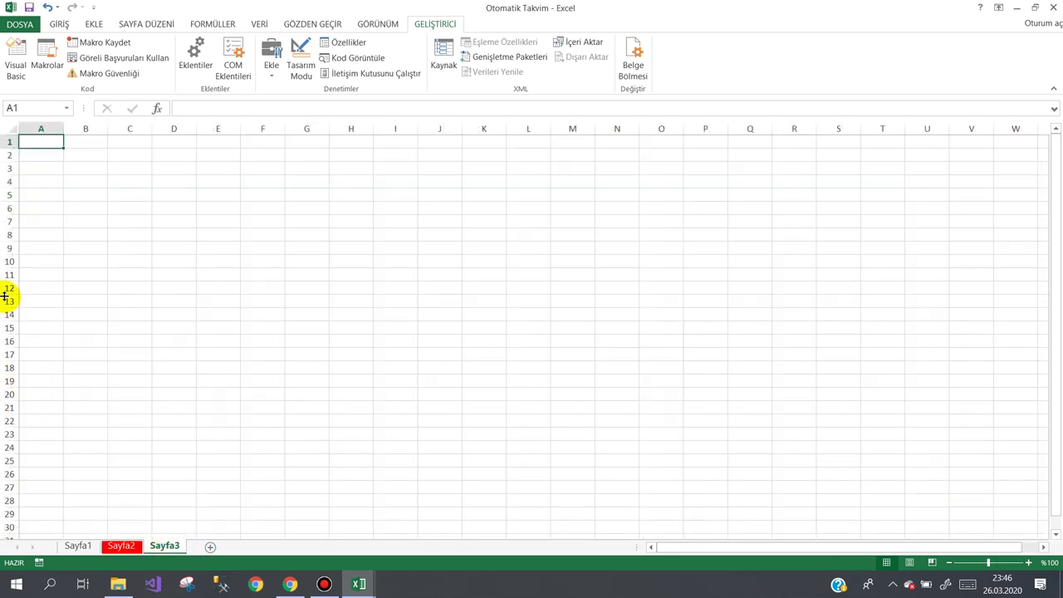
left_click(12, 129)
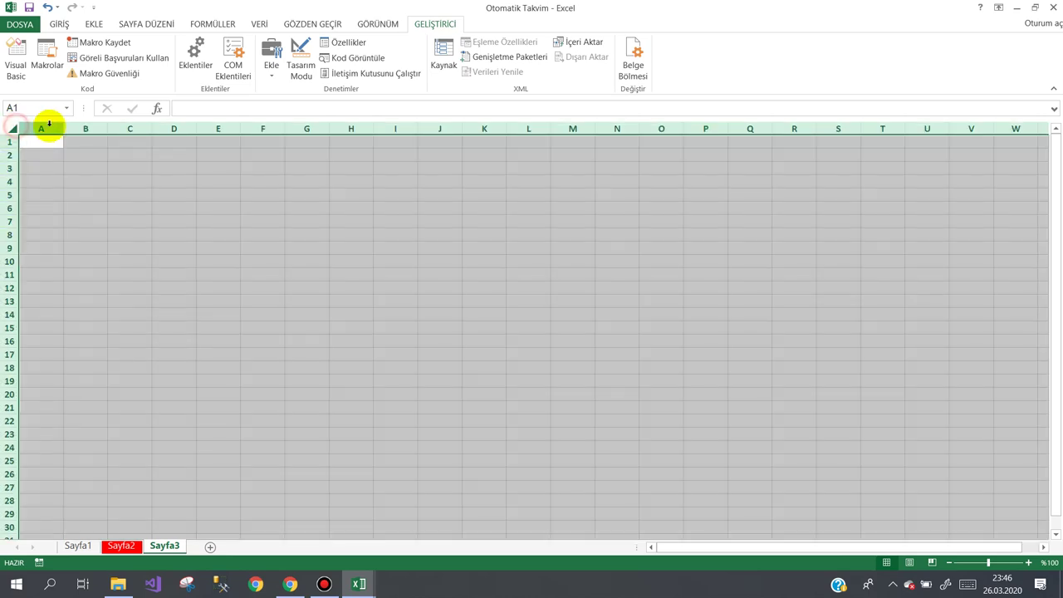
left_click_drag(64, 128, 93, 128)
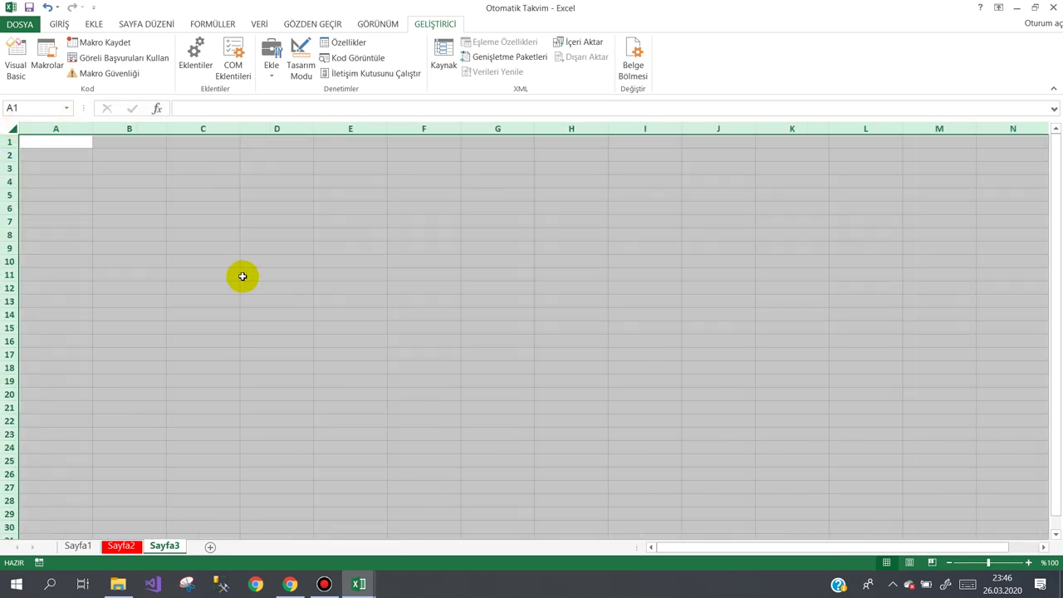
left_click(1029, 563)
left_click(1028, 563)
left_click(1028, 563)
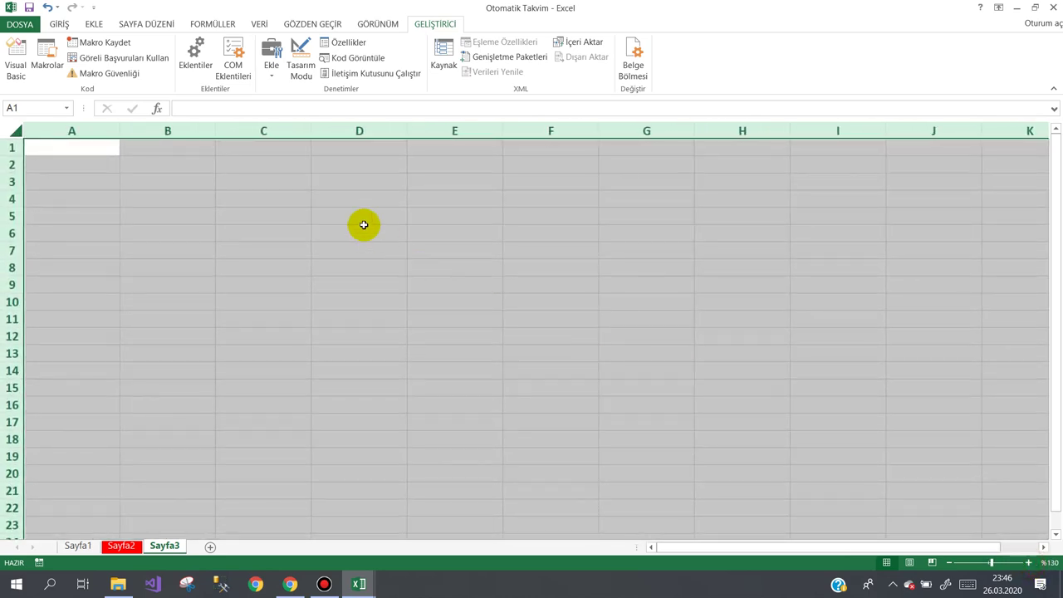
left_click(300, 196)
On Sayfa1, enter 20.03.2020 in B13 with the calendar picker, then return to Sayfa3.
left_click(301, 62)
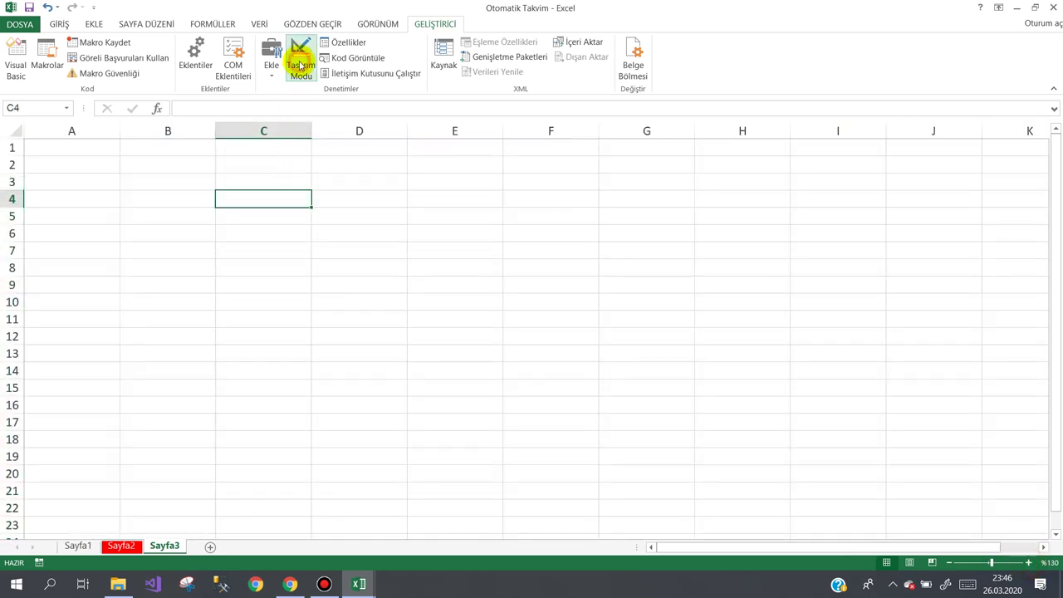
left_click(76, 546)
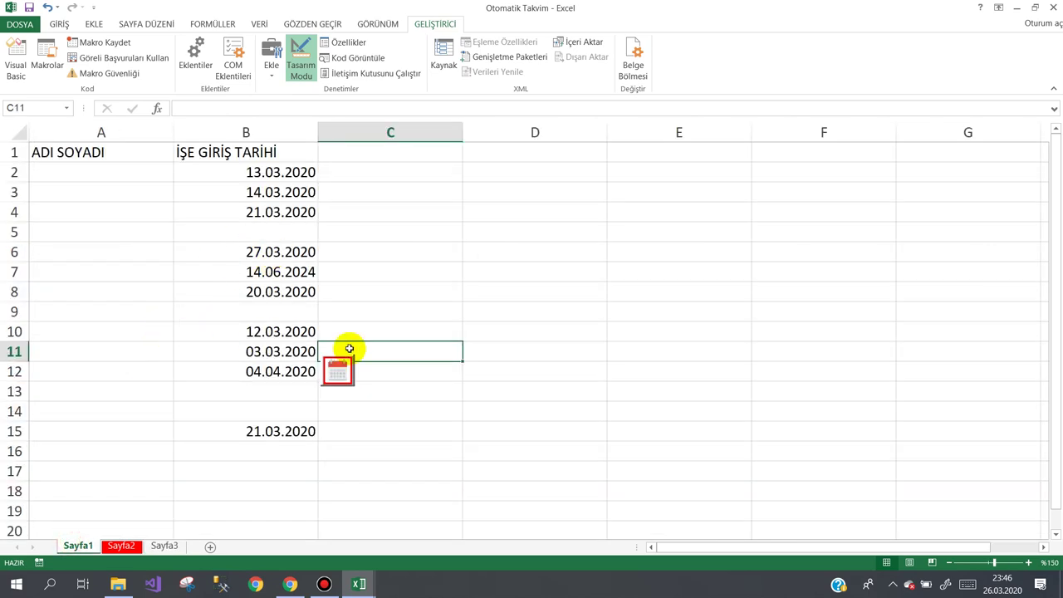
left_click(342, 372)
left_click(301, 62)
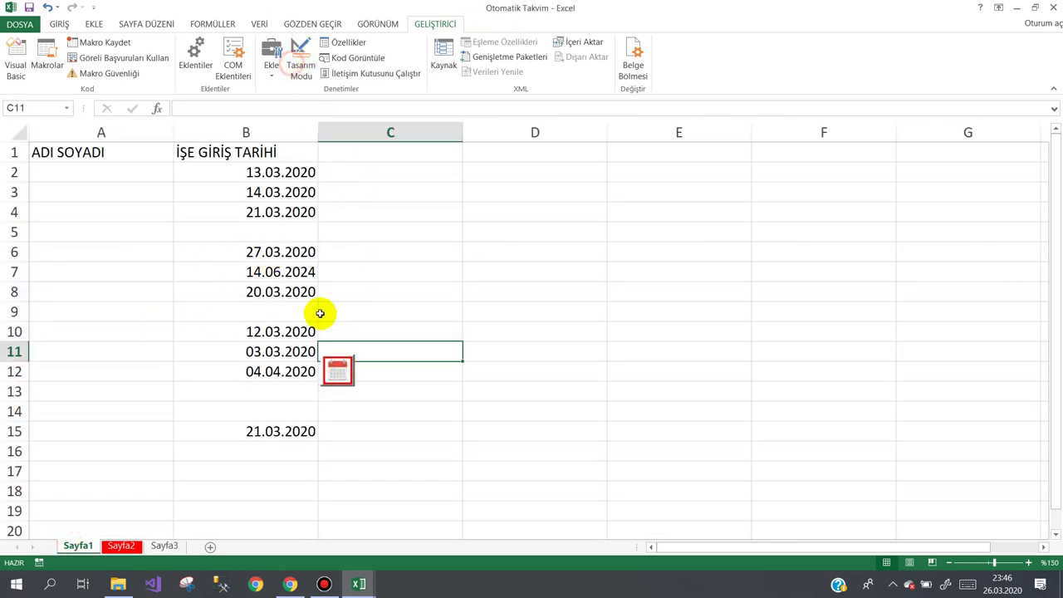
left_click(326, 397)
left_click(307, 394)
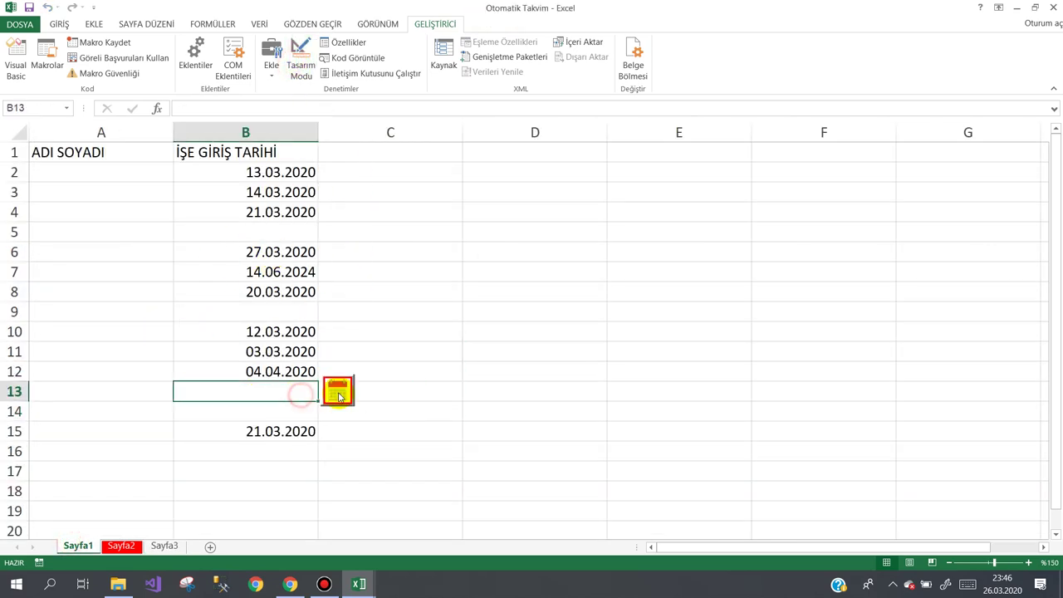
left_click(335, 393)
left_click(273, 366)
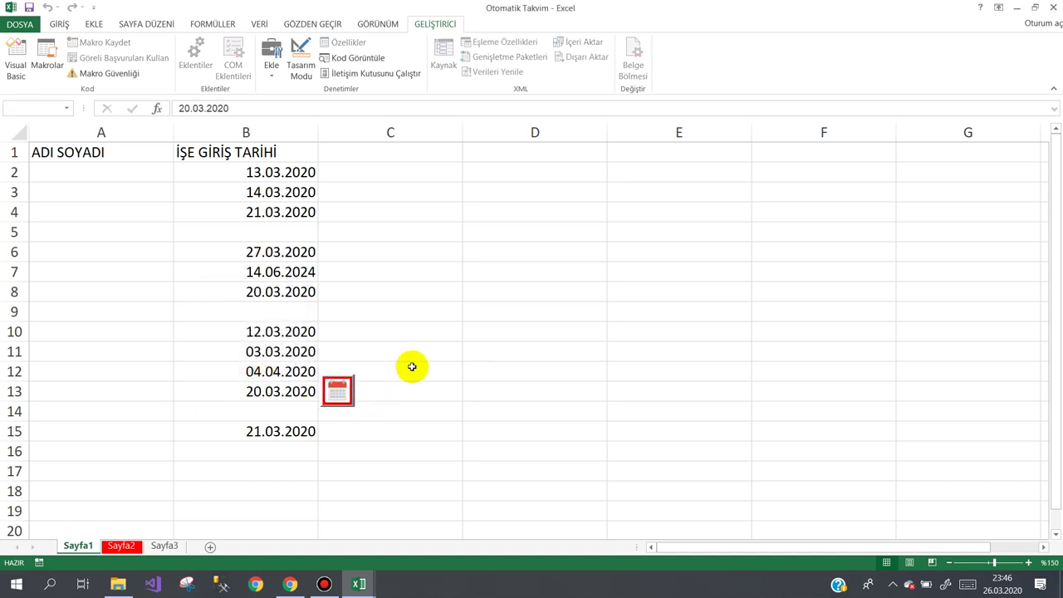
left_click(165, 545)
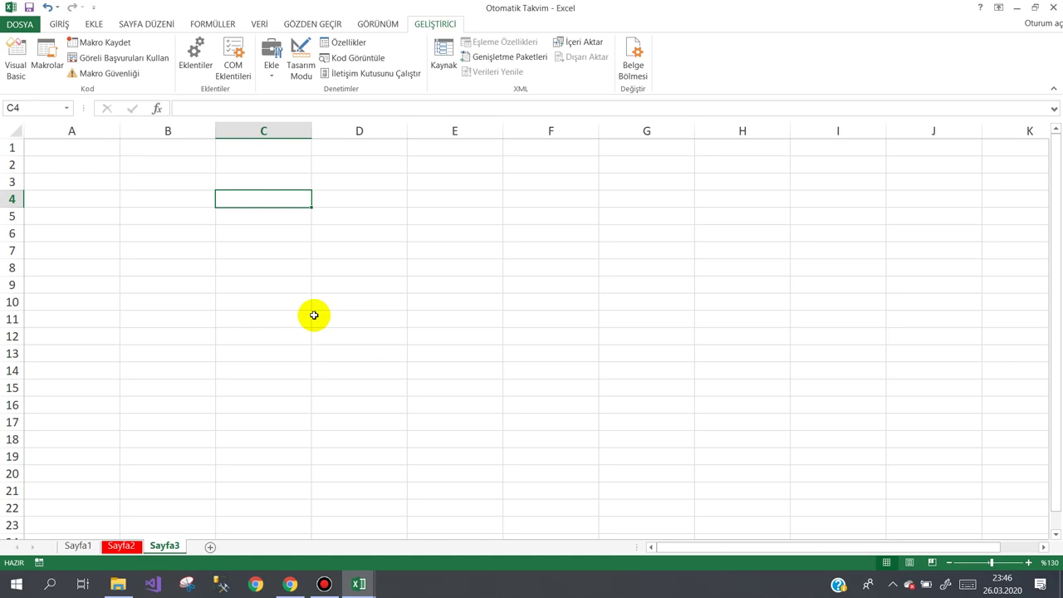
Draw an ActiveX command button around D4 on Sayfa3 and open its CommandButton1_Click code.
left_click(272, 71)
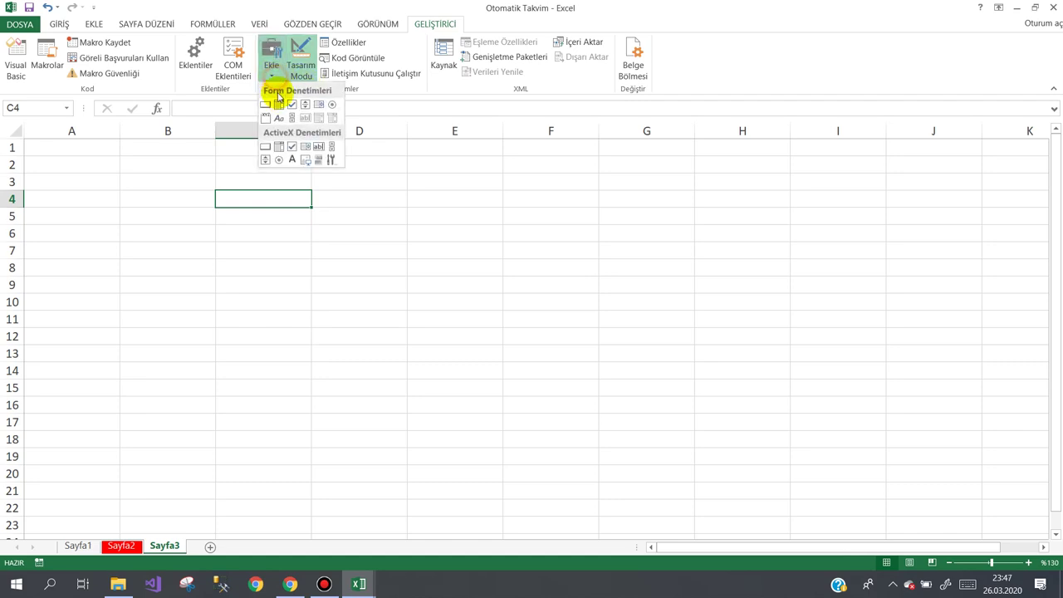
left_click(265, 147)
mouse_move(343, 187)
left_mouse_down()
mouse_move(457, 239)
mouse_move(438, 207)
left_mouse_up()
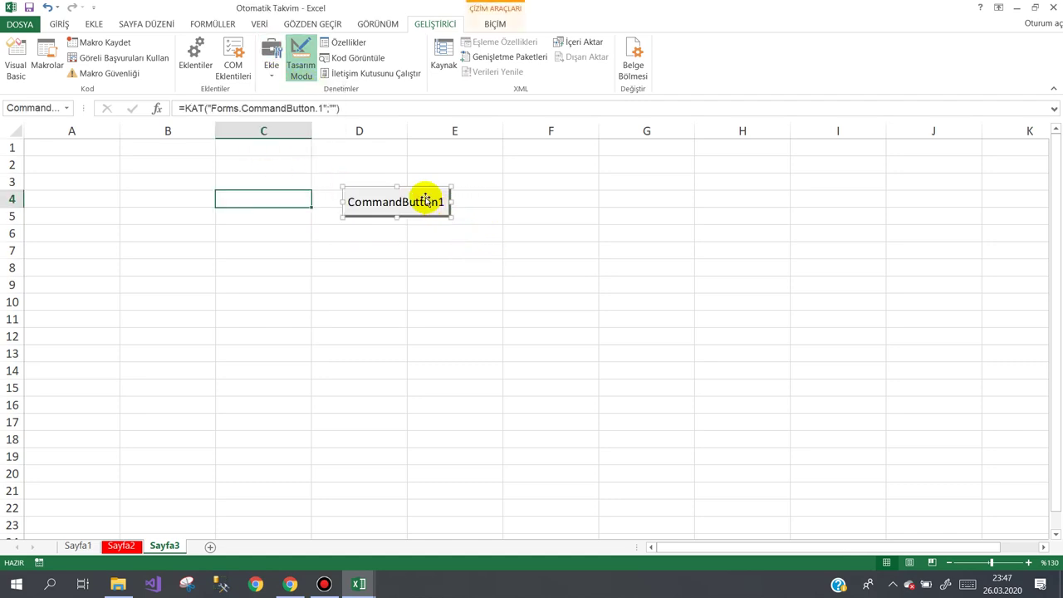
double_click(368, 199)
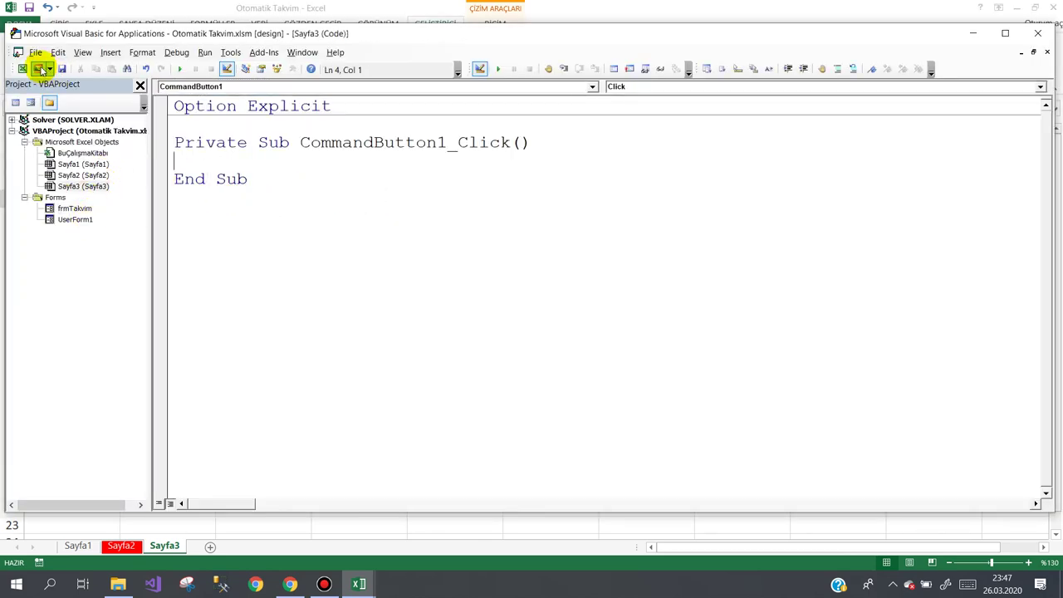
Open UserForm1 in the designer and enlarge it slightly.
left_click(79, 220)
double_click(79, 220)
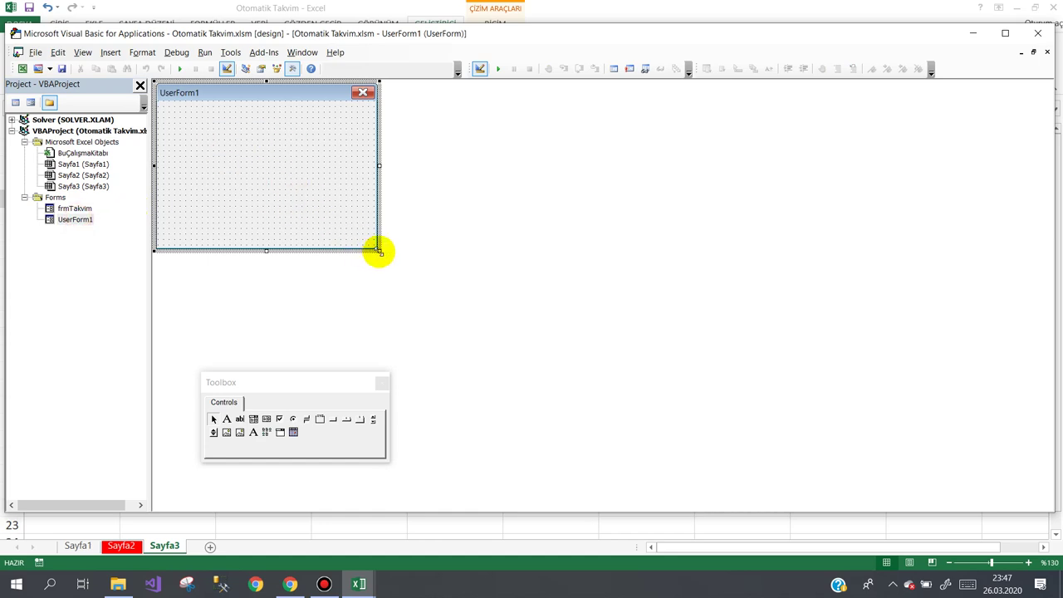
left_click_drag(378, 251, 384, 258)
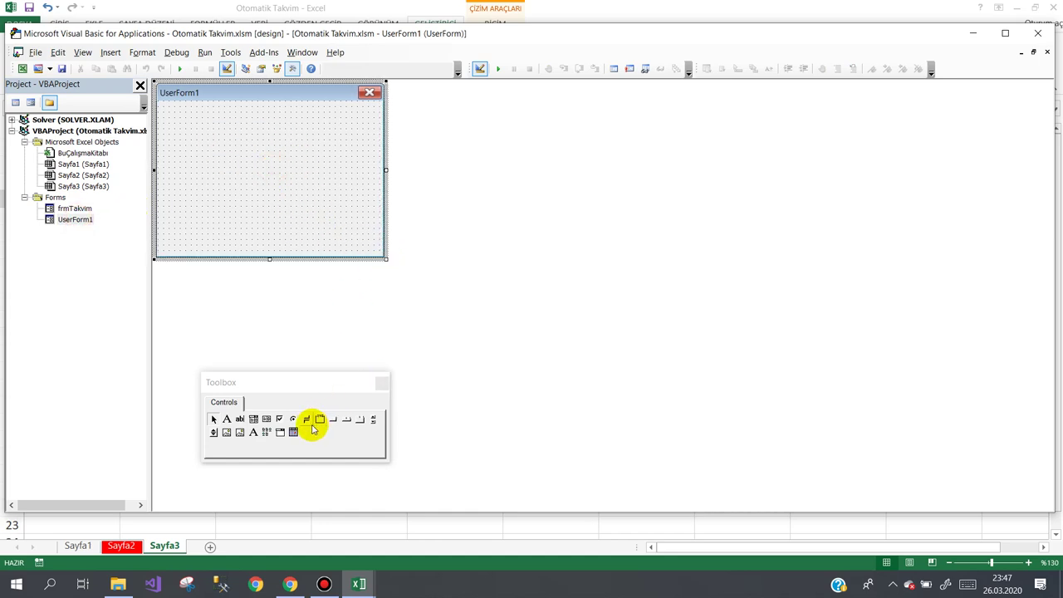
Place three stacked text boxes on UserForm1 and pick the Label tool.
left_click(240, 418)
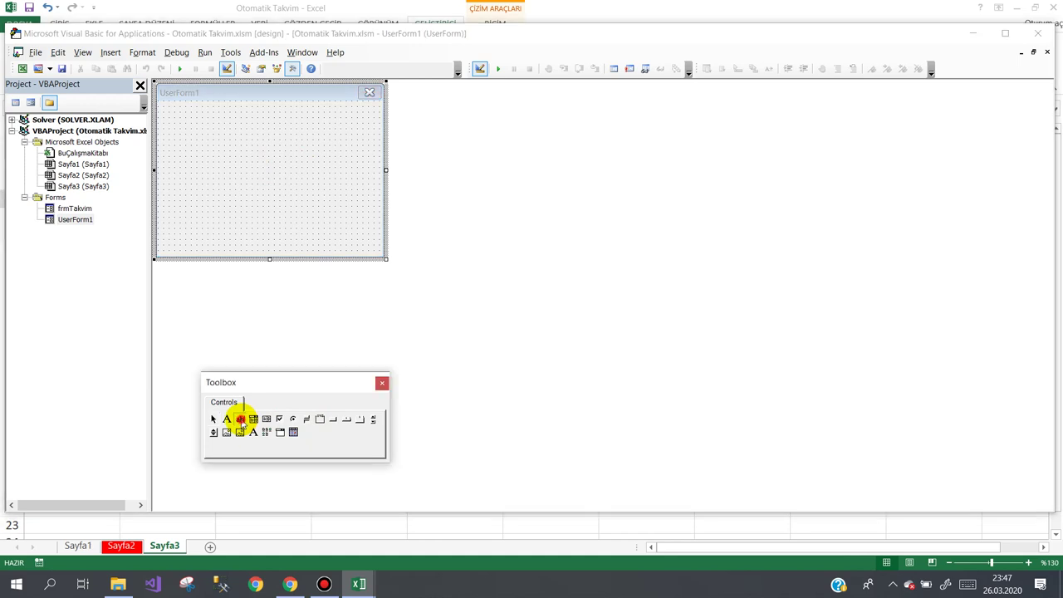
left_click(184, 116)
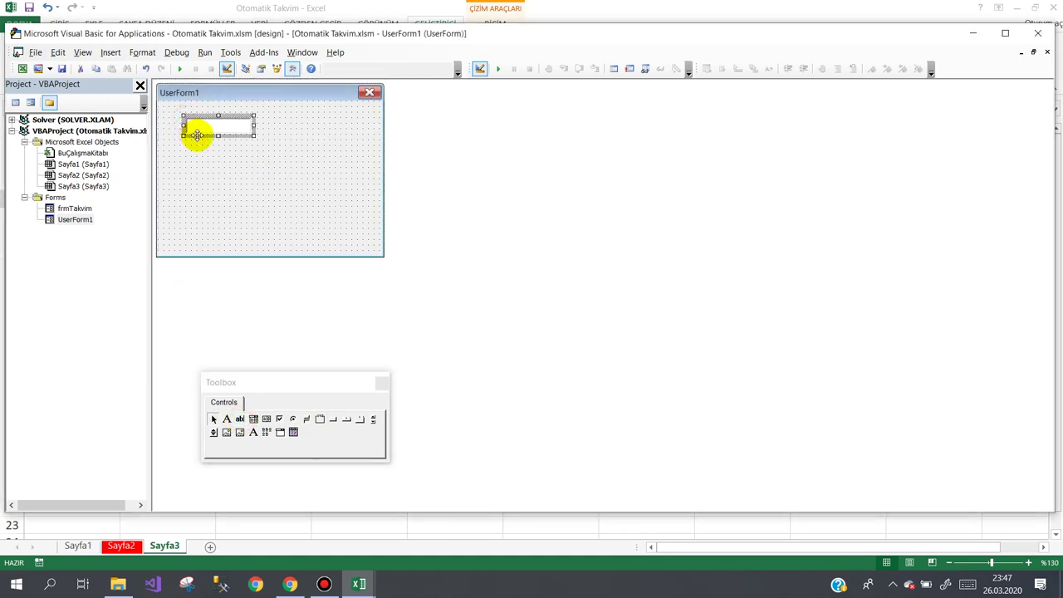
mouse_move(197, 135)
left_mouse_down()
mouse_move(230, 135)
mouse_move(245, 186)
left_mouse_up()
left_click(227, 419)
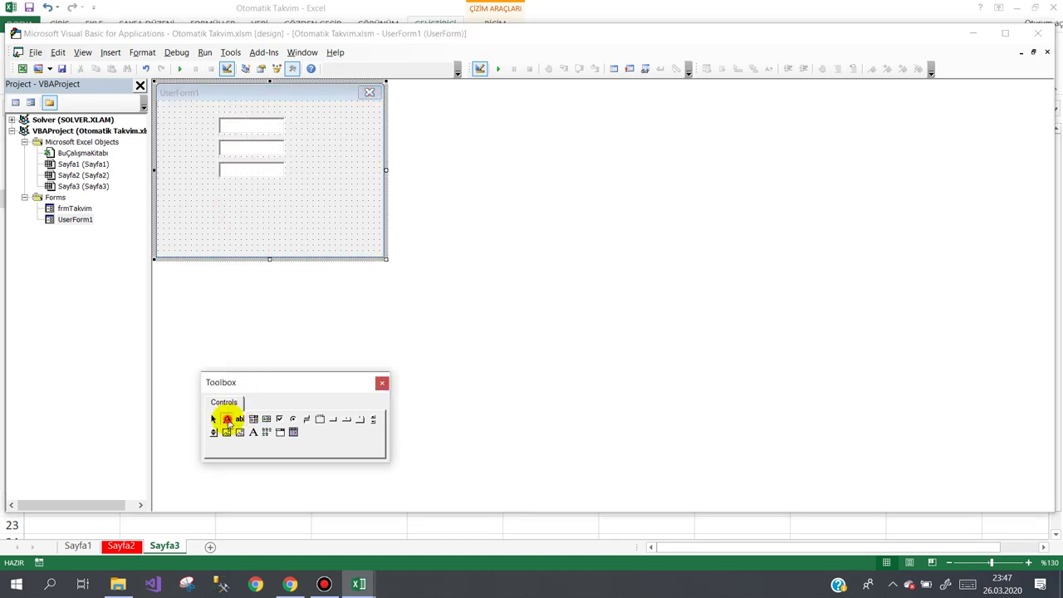
Draw a label left of the first text box and shrink it to fit.
left_click_drag(176, 121, 248, 142)
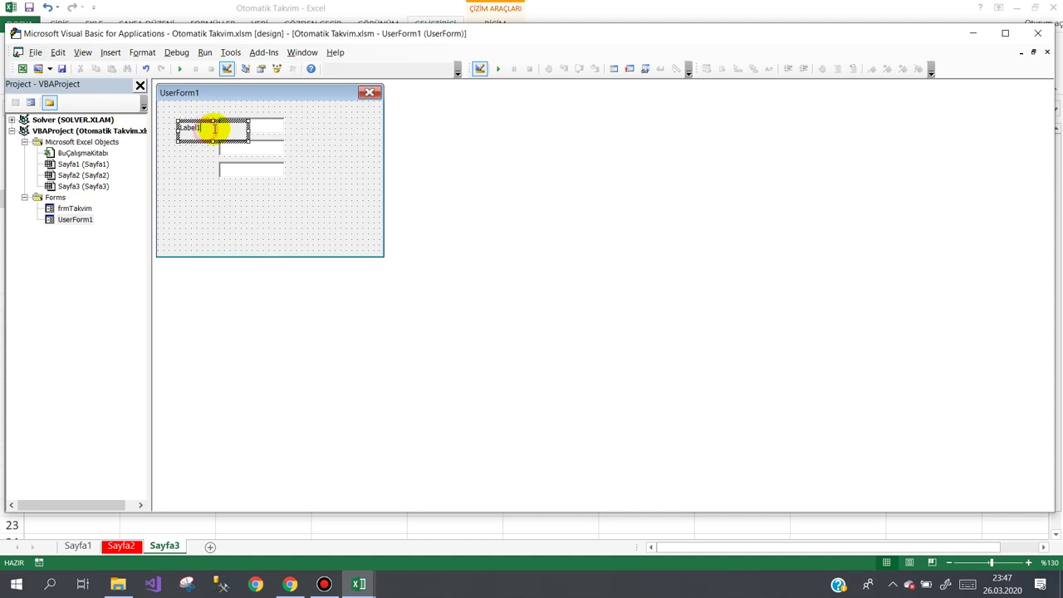
left_click(215, 129)
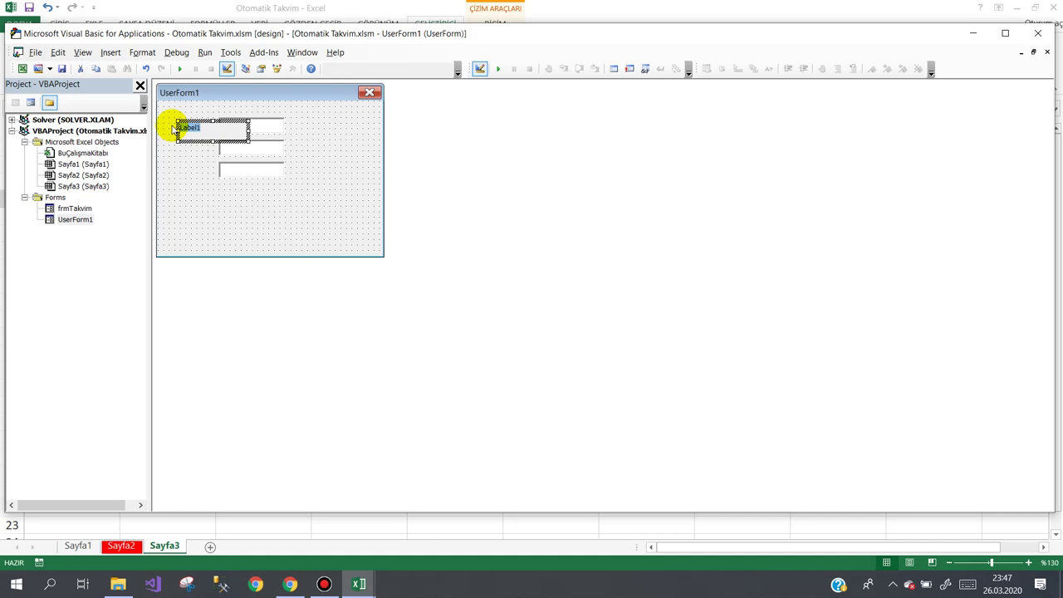
type("G.gün")
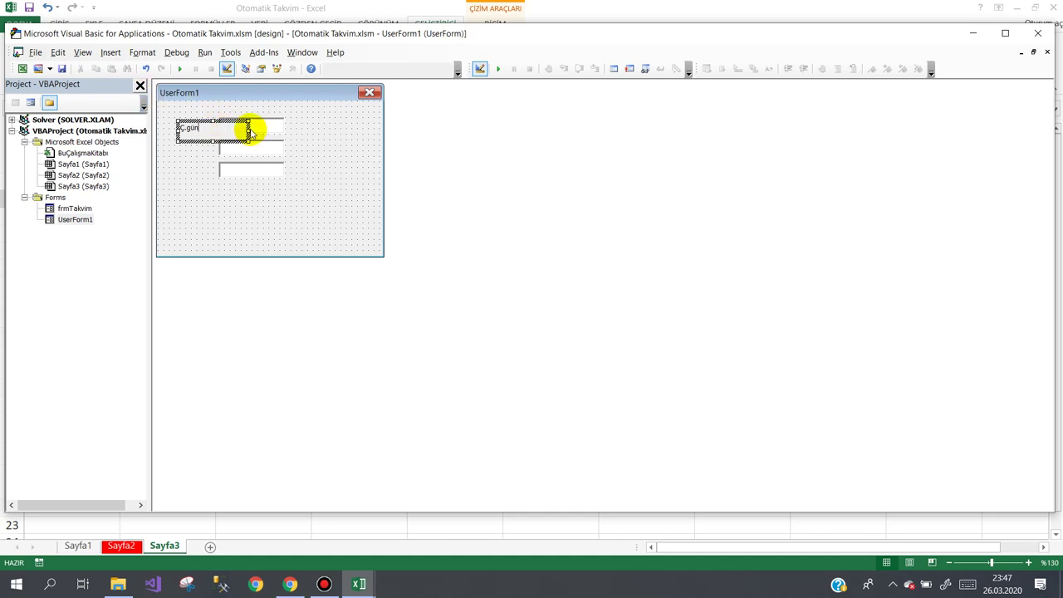
mouse_move(249, 128)
left_mouse_down()
mouse_move(208, 130)
mouse_move(201, 175)
left_mouse_up()
Change the three label captions to Vize, Final and Ortalama.
left_click(200, 129)
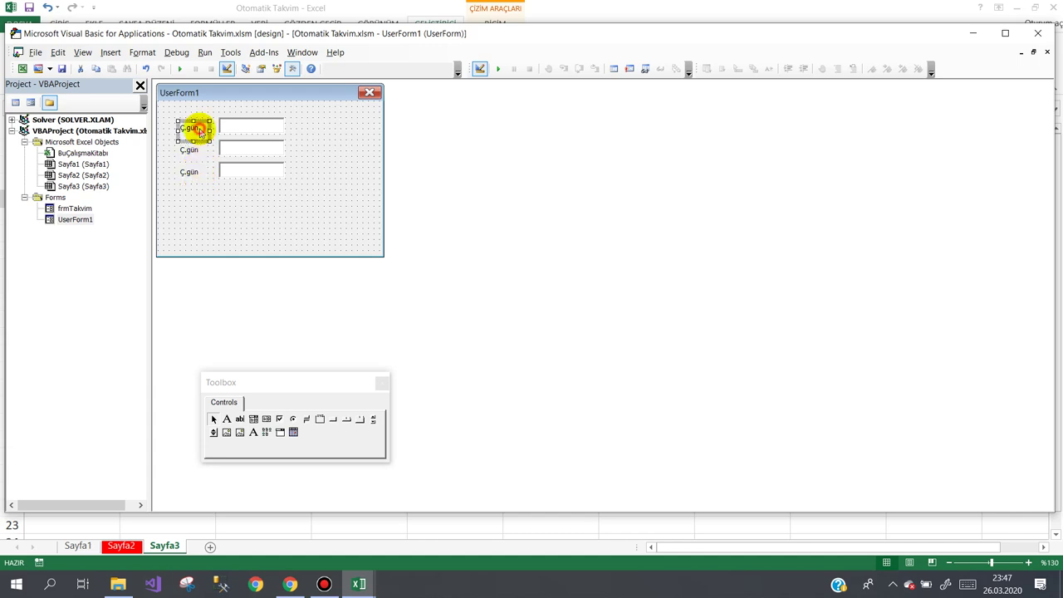
left_click(200, 129)
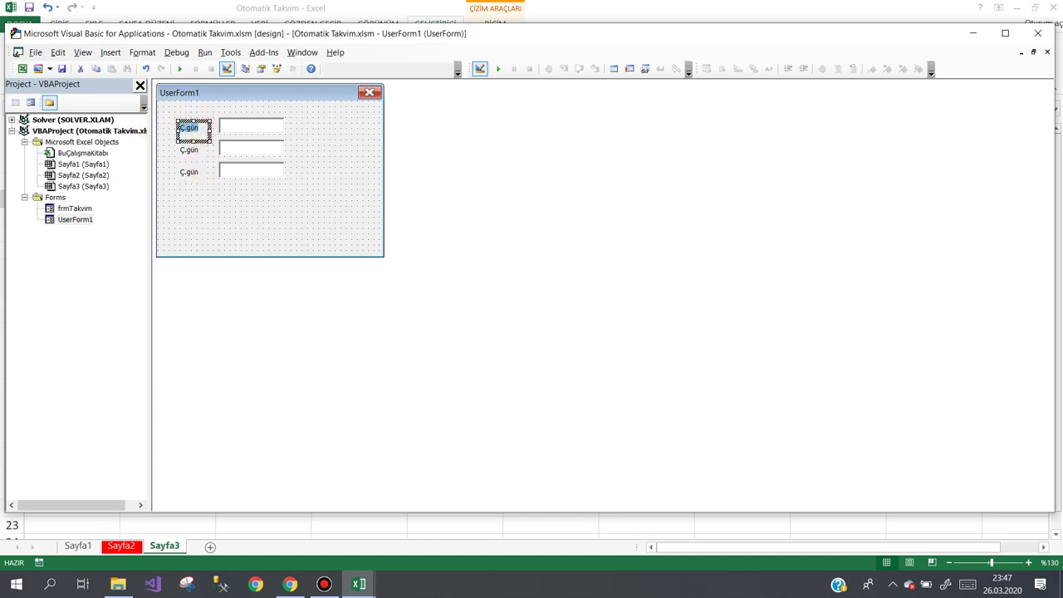
type("Vize")
left_click(204, 150)
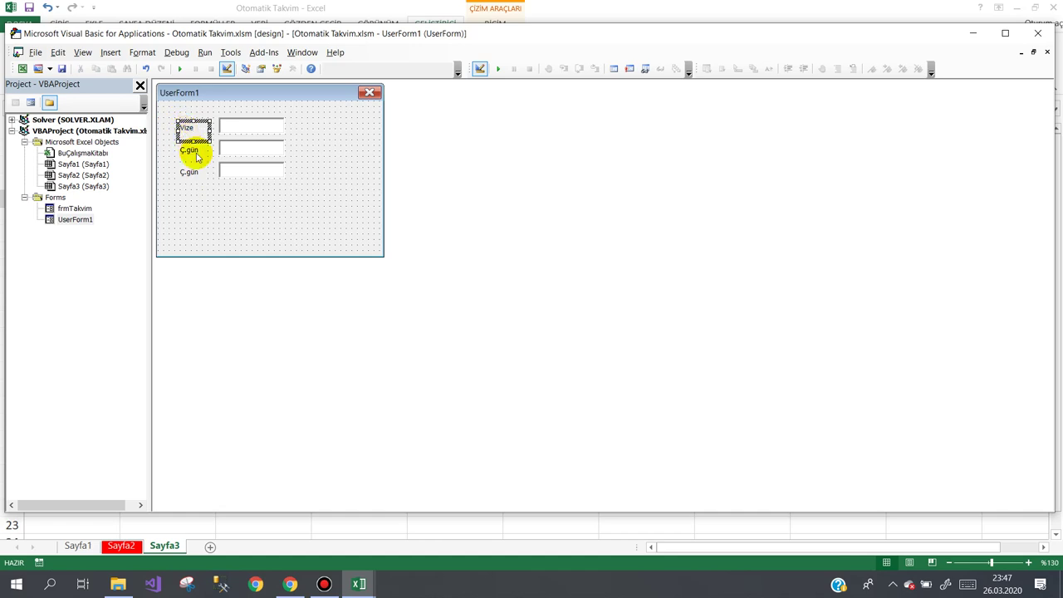
left_click(203, 149)
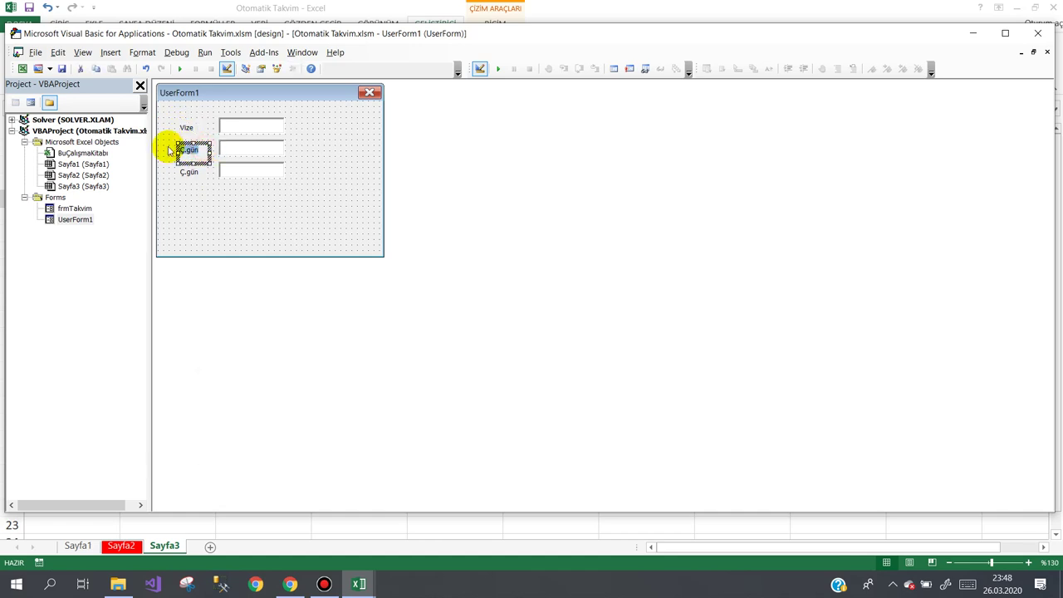
key("BackSpace")
type("Final")
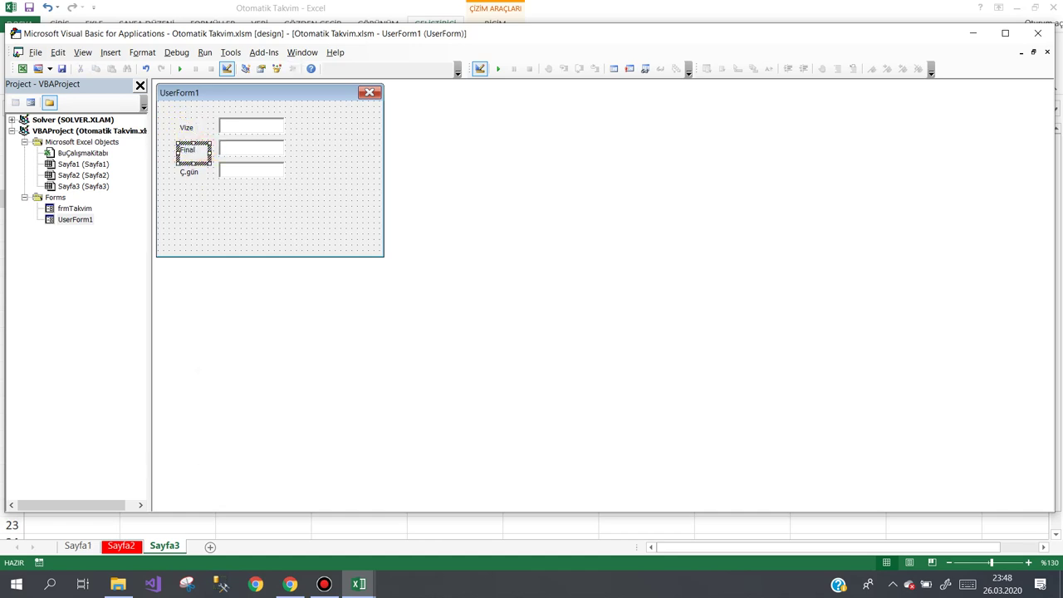
left_click(189, 176)
left_click(196, 176)
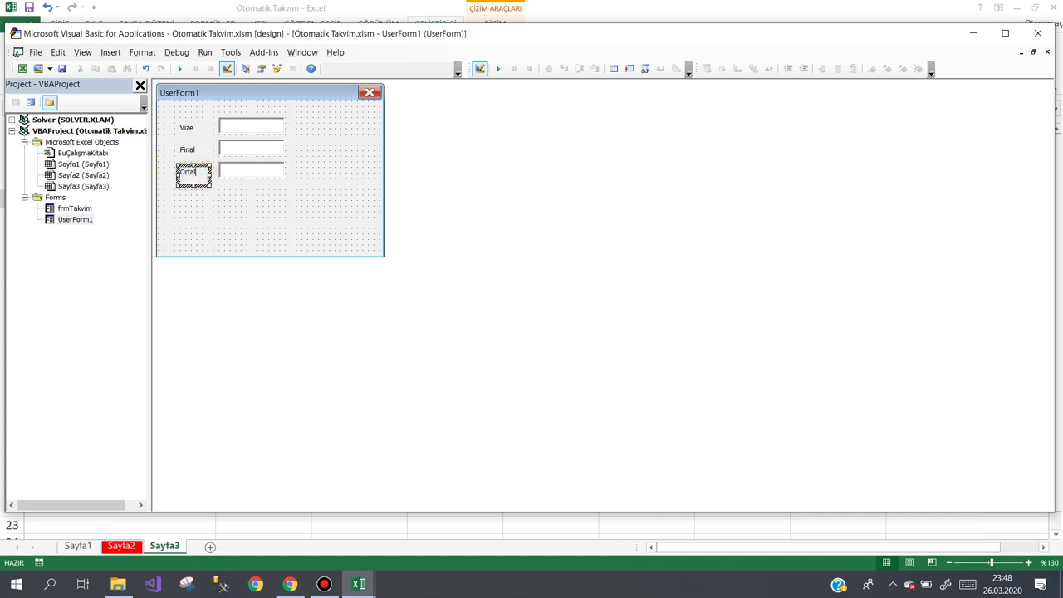
left_click(235, 193)
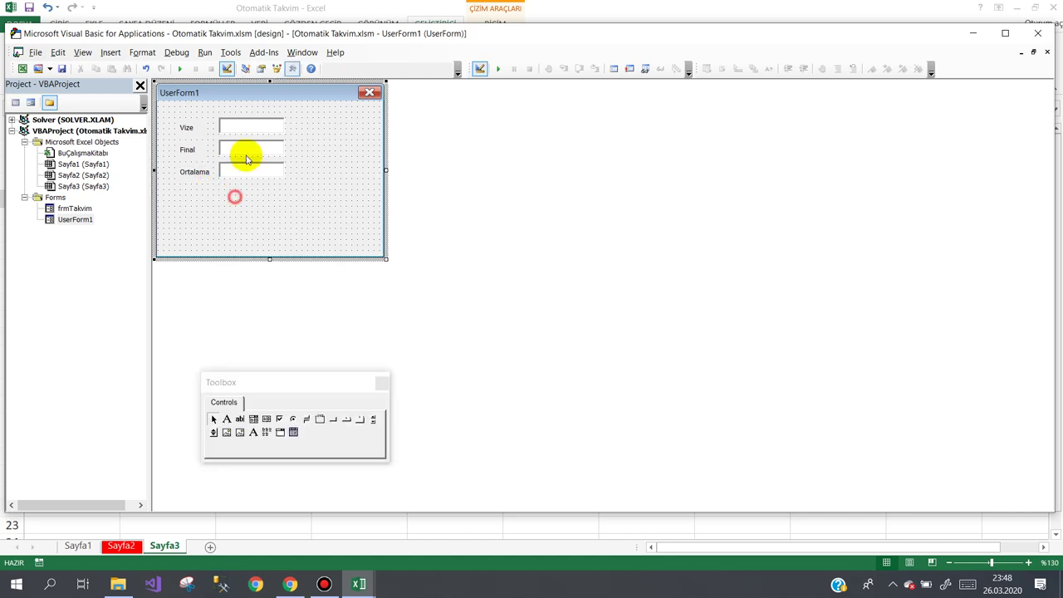
left_click(244, 125)
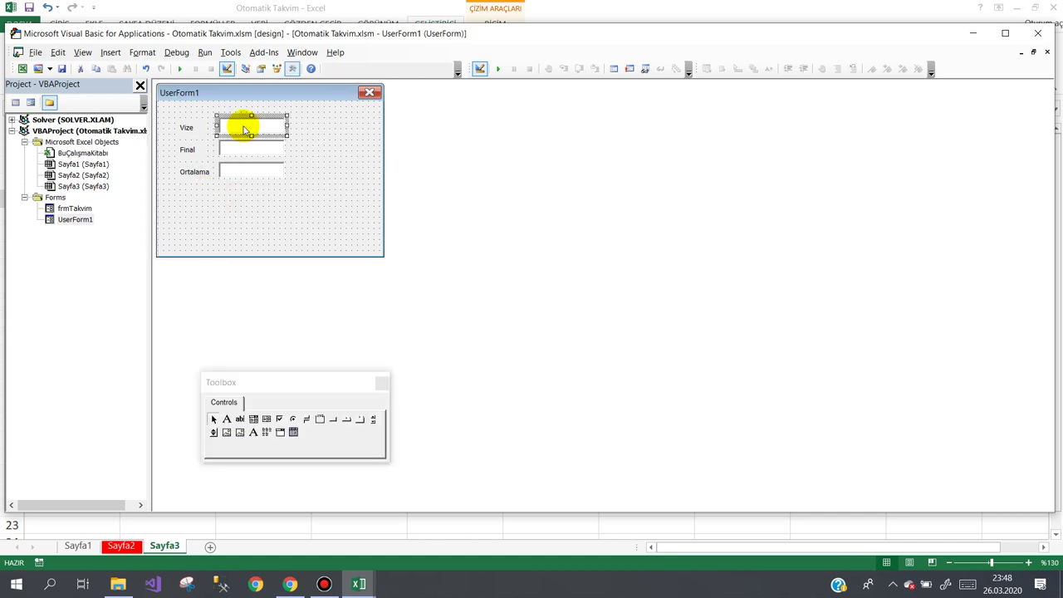
Rename the three text boxes txtVize, txtFinal and txtOrtalama in the Properties window.
left_click(261, 68)
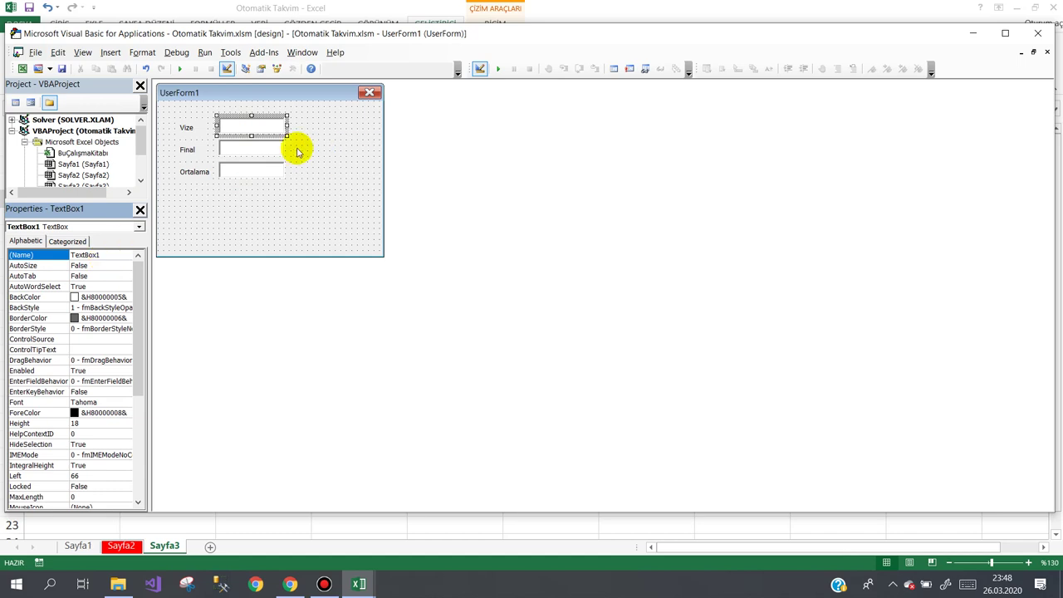
left_click(266, 149)
left_click(255, 124)
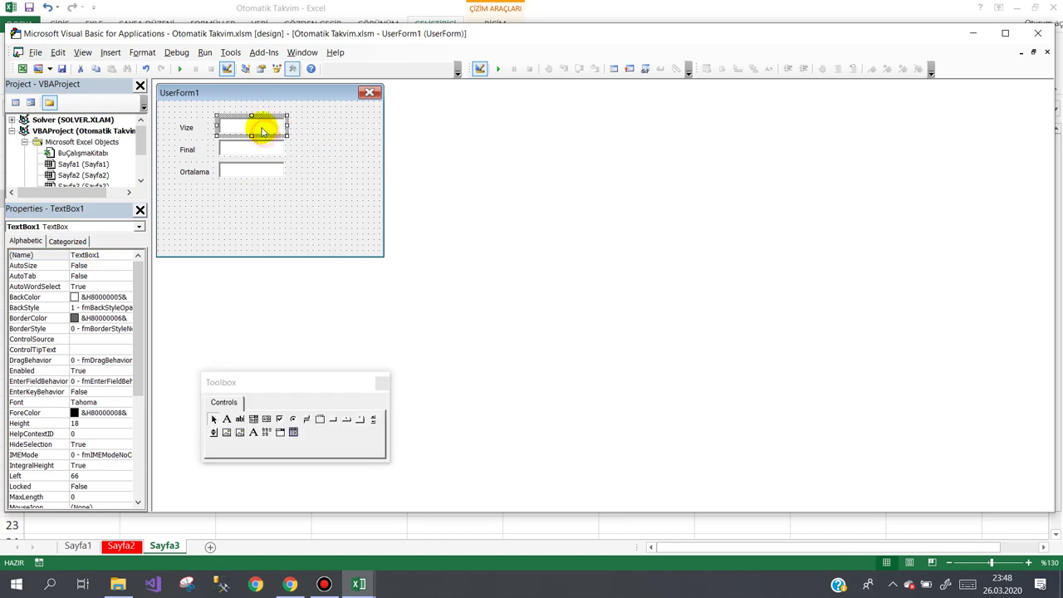
left_click(55, 257)
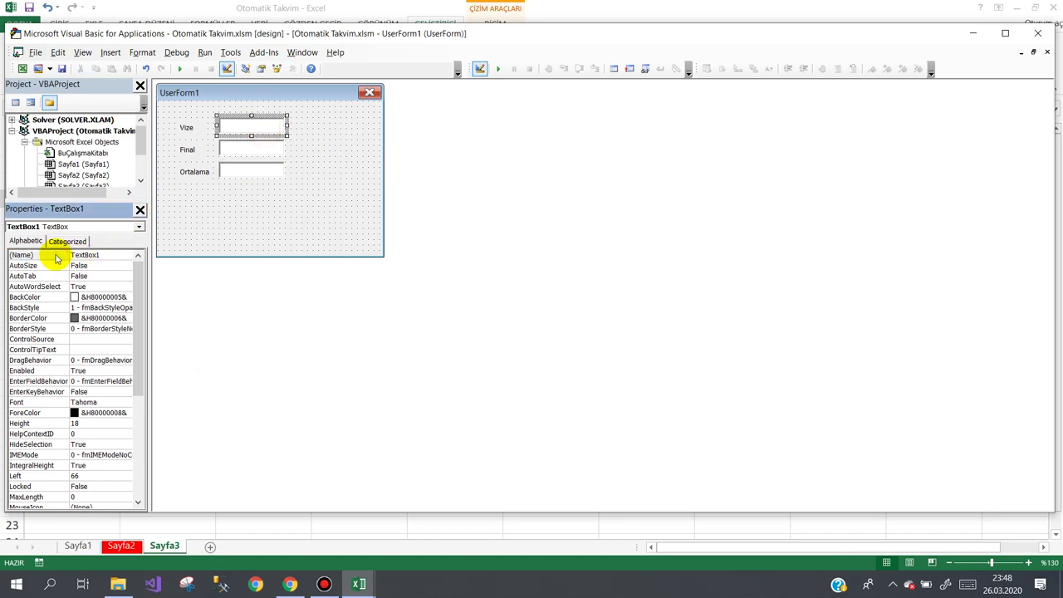
type("txtViz")
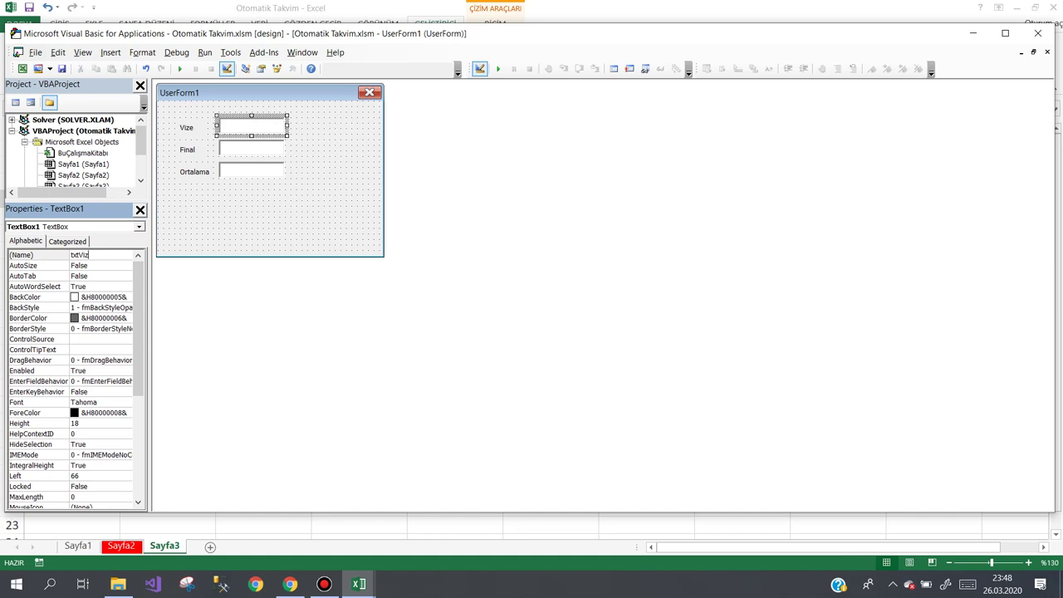
type("e")
key("Return")
left_click(236, 147)
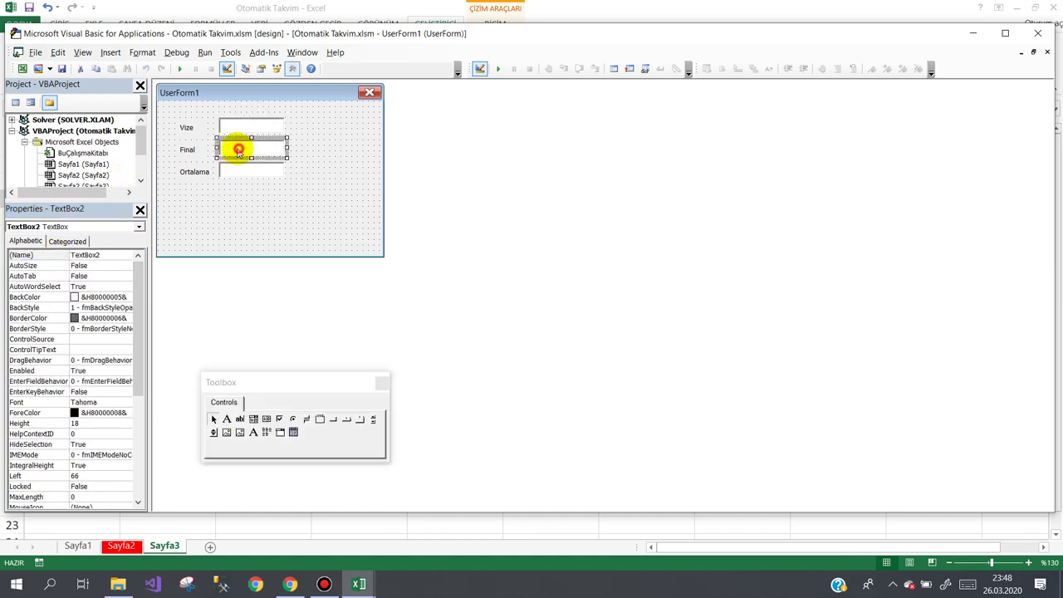
left_click(49, 260)
type("txtFinal")
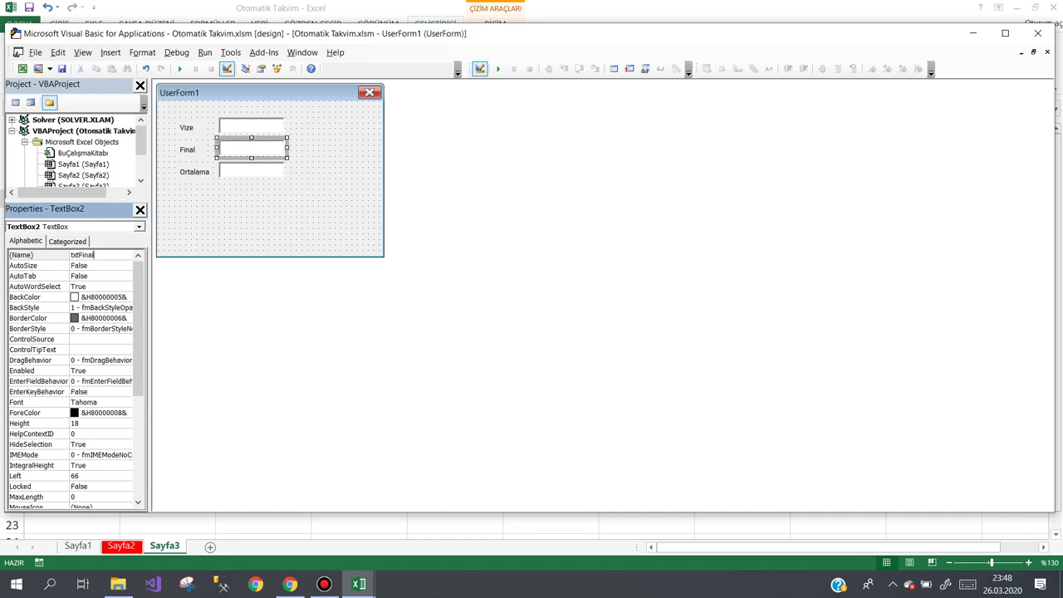
key("Return")
left_click(235, 170)
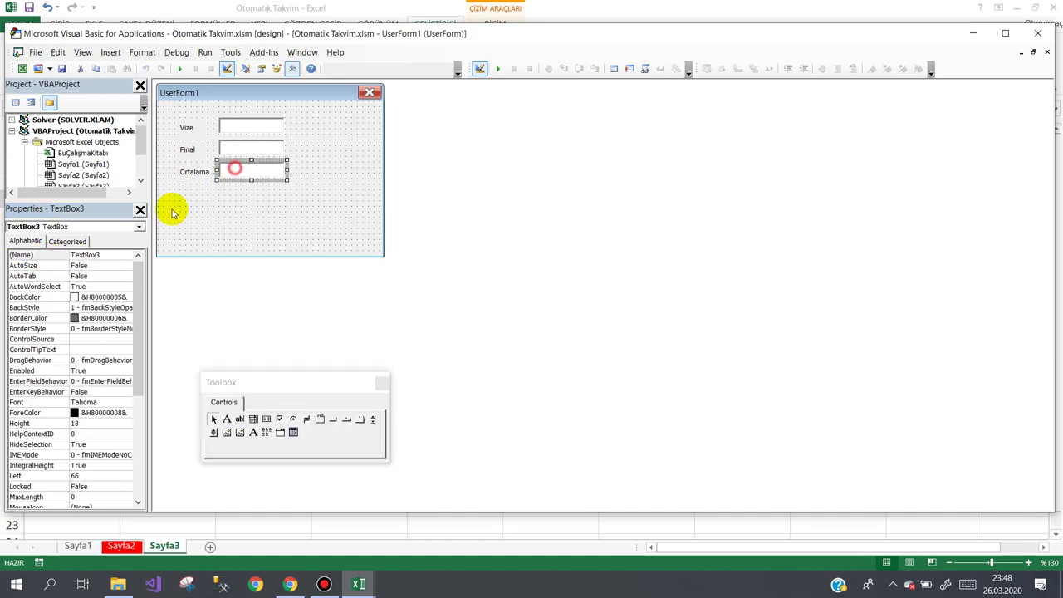
left_click(61, 260)
type("txtOrtalama")
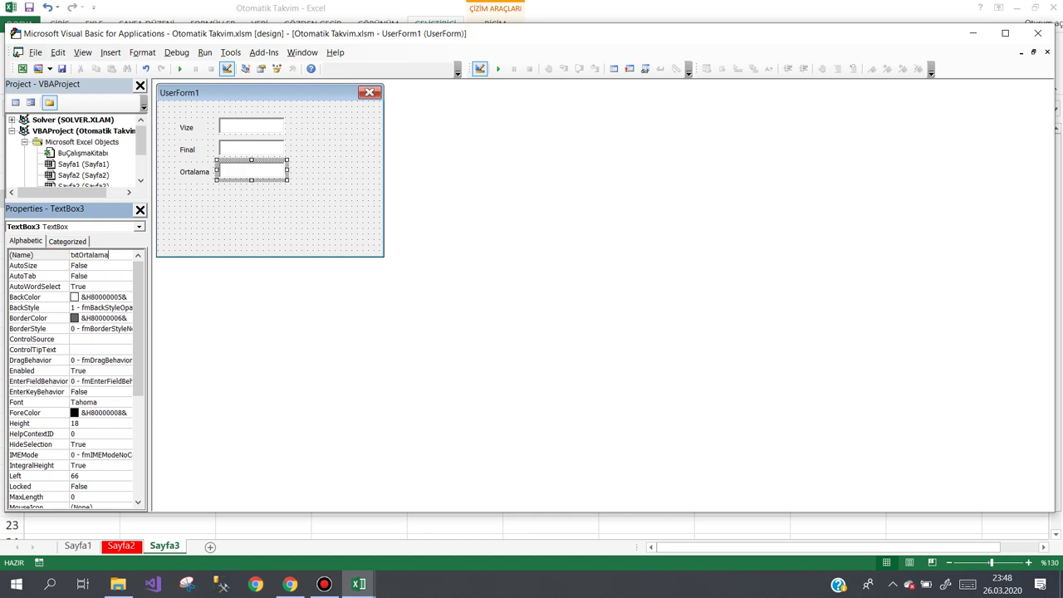
Draw a command button below the Ortalama box, captioned Hesapla and named btnHesapla.
left_click(256, 209)
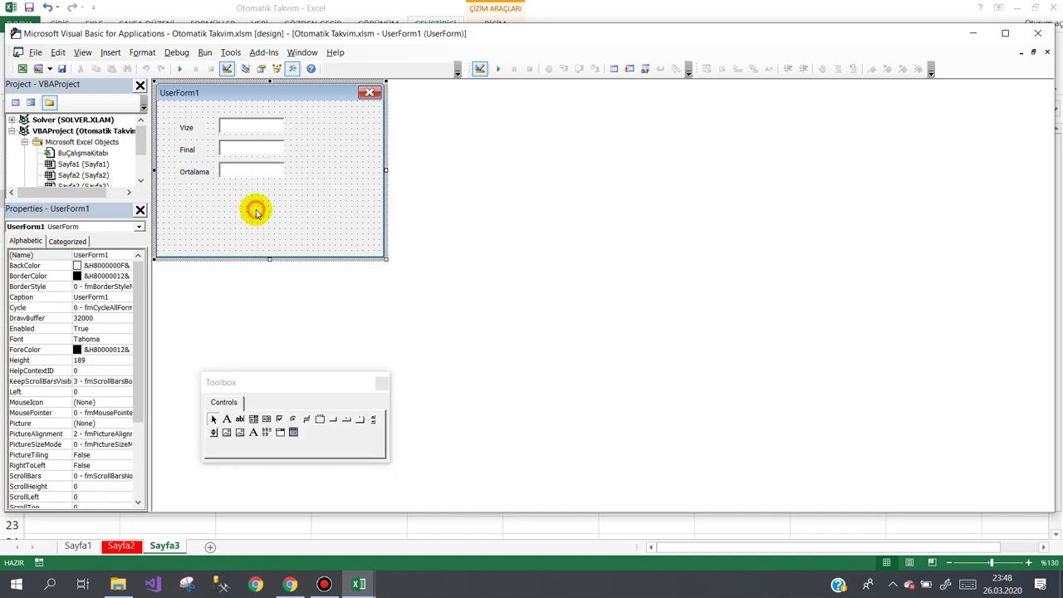
left_click(333, 418)
left_click_drag(233, 194, 299, 219)
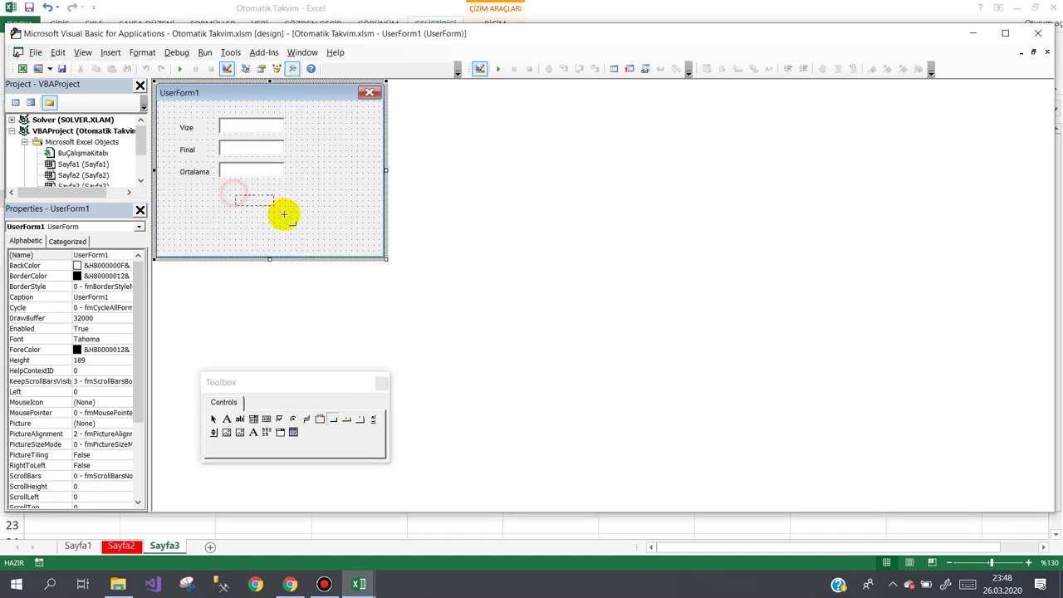
left_click(262, 210)
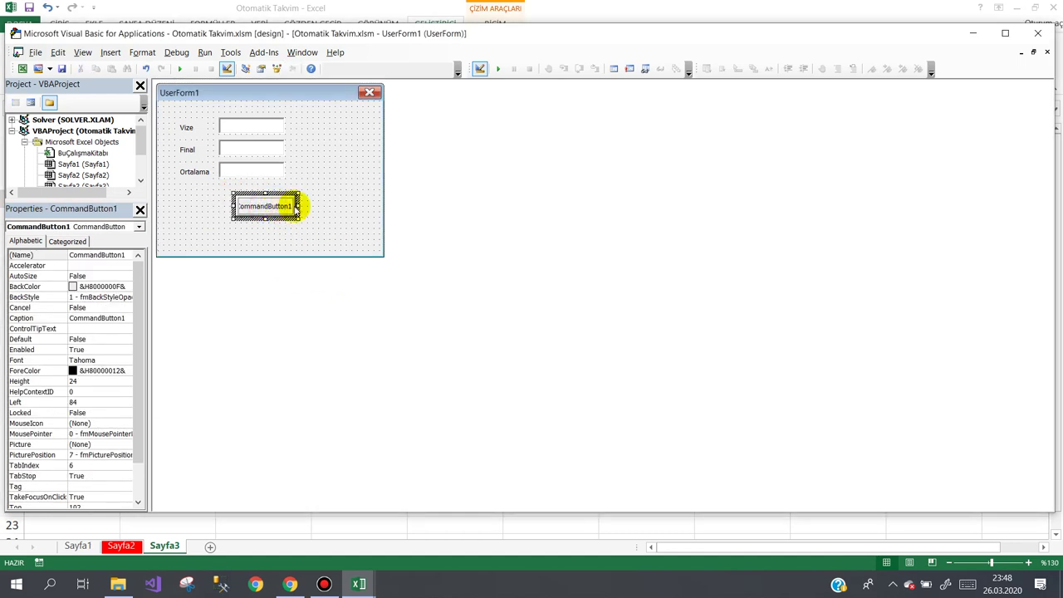
left_click_drag(292, 206, 190, 212)
type("Hesapla")
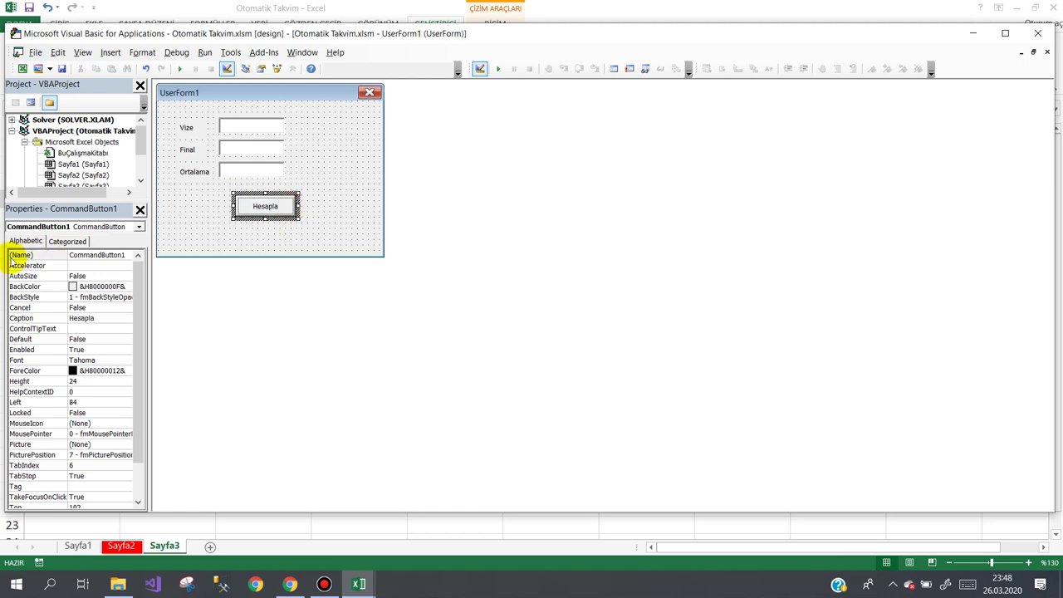
left_click(18, 255)
type("btnHesapla")
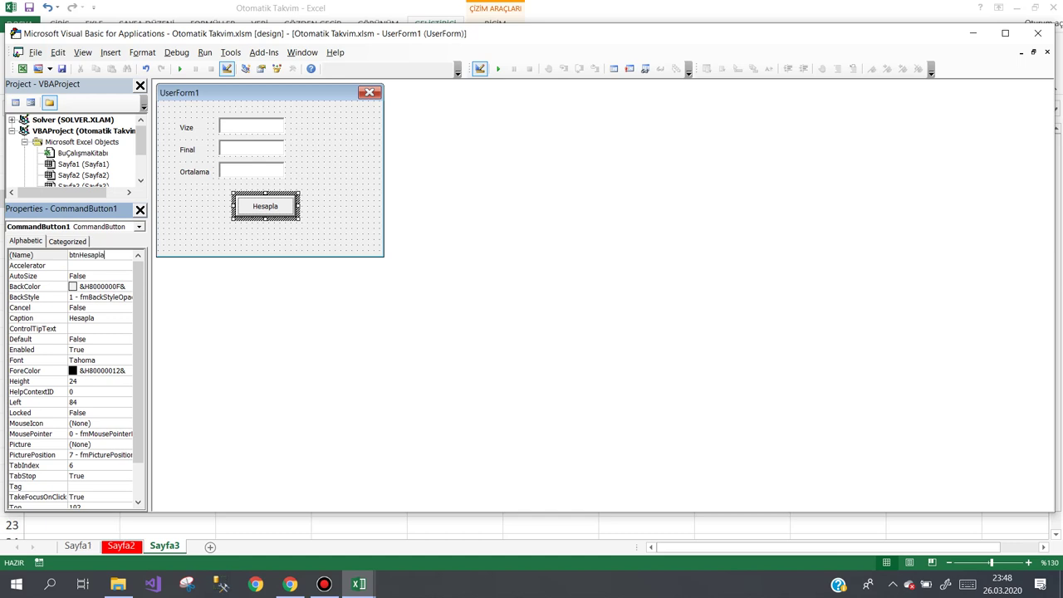
left_click(57, 259)
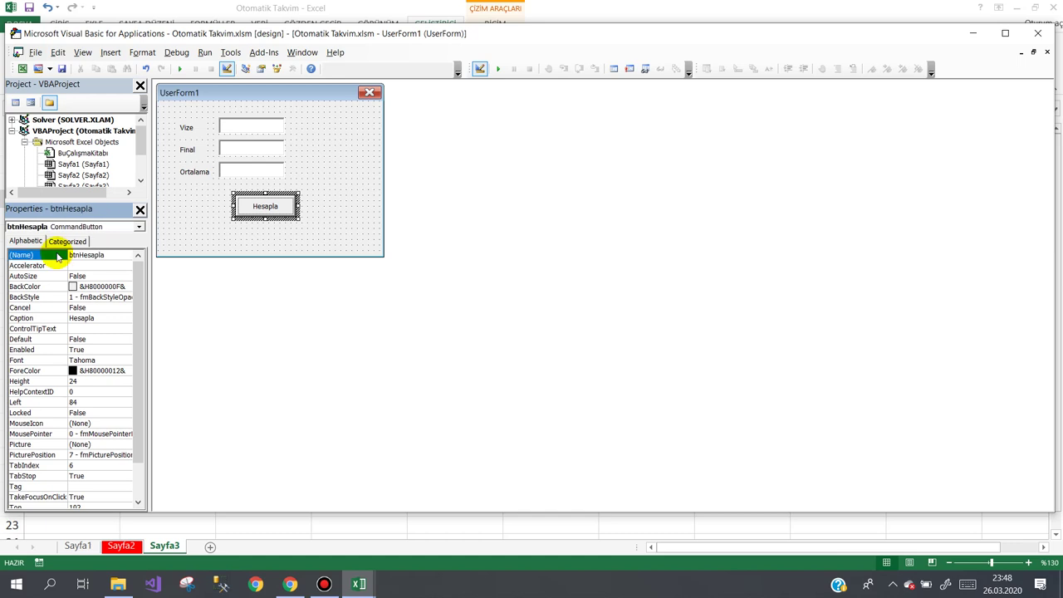
left_click(268, 207)
left_click(321, 203)
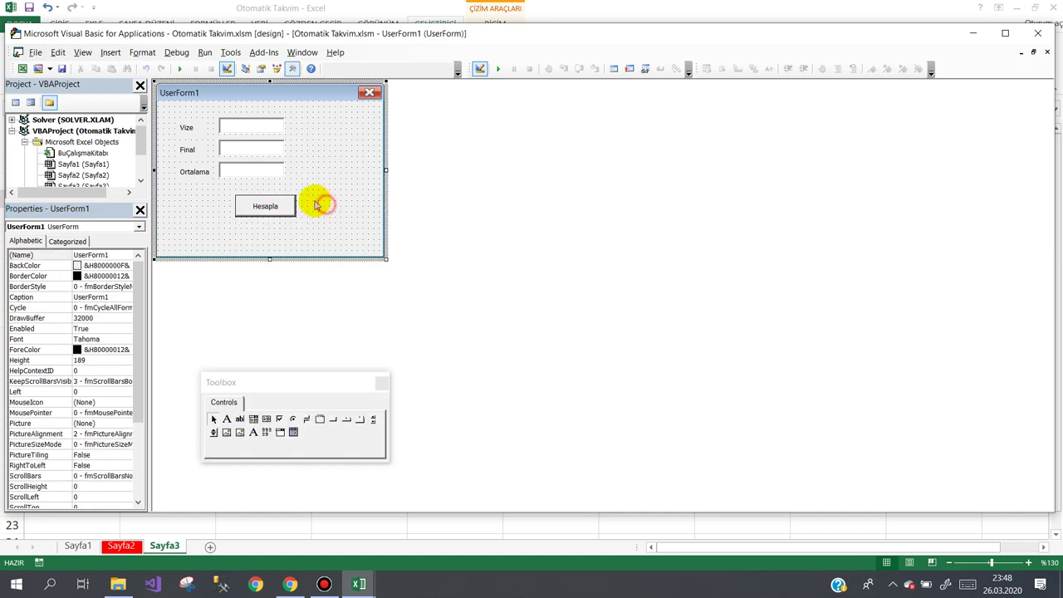
Open btnHesapla's click code, delete the empty UserForm_Click sub and start Function Hesapla.
double_click(262, 206)
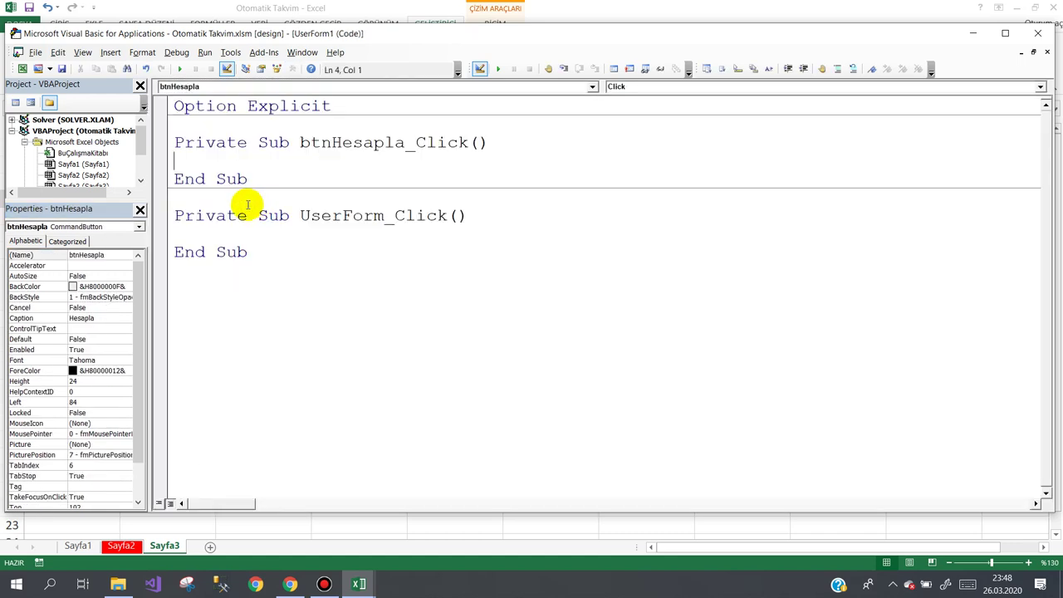
left_click_drag(261, 254, 129, 220)
key("Delete")
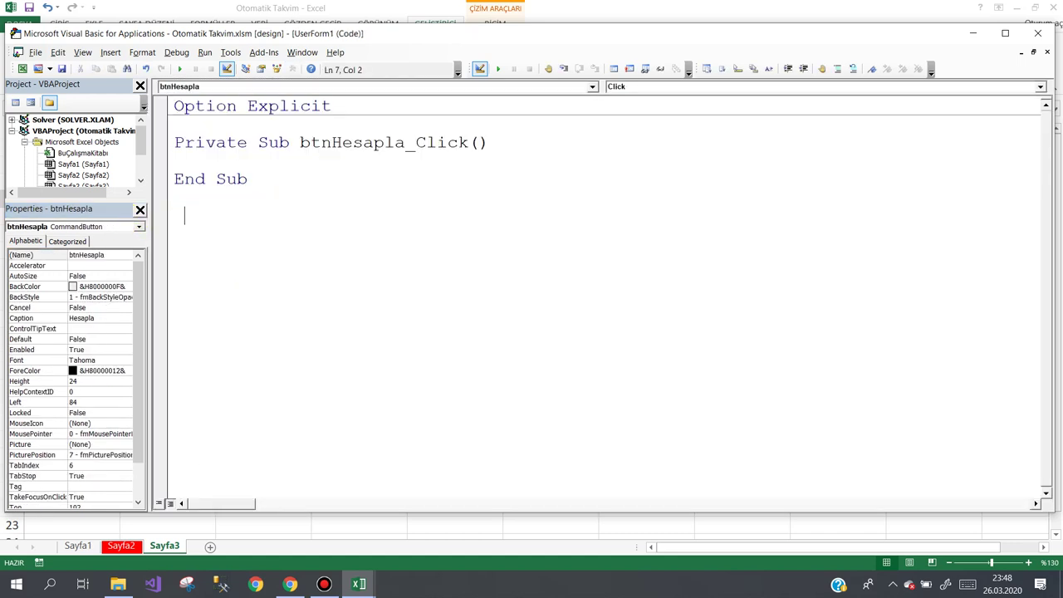
type("s")
type("ub te")
type("m")
key("BackSpace")
key("BackSpace")
key("BackSpace")
key("BackSpace")
key("BackSpace")
key("BackSpace")
key("BackSpace")
key("BackSpace")
type("function ")
type("hesapla")
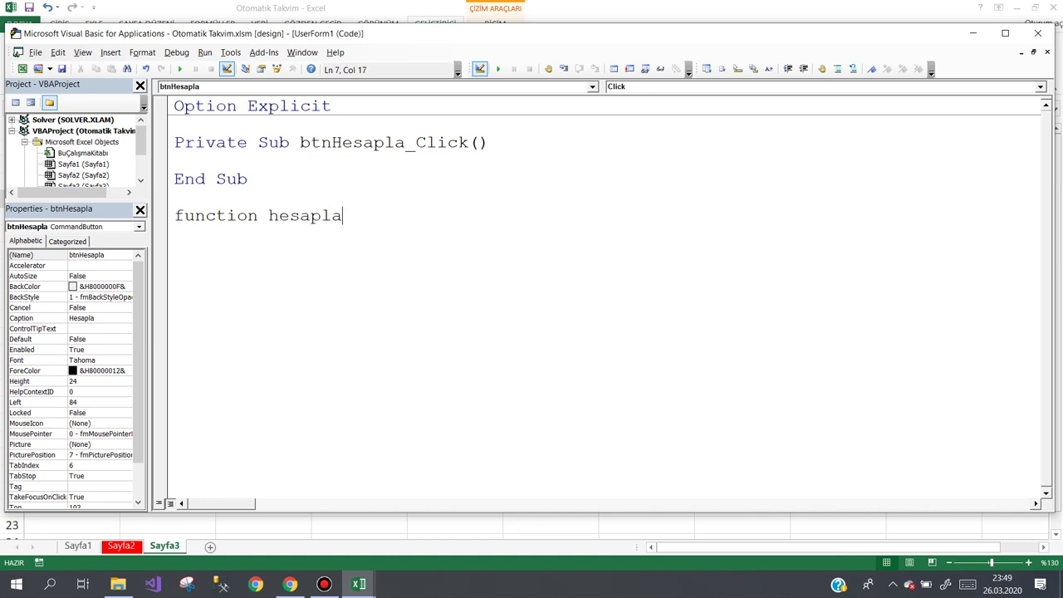
key("Left")
key("Left")
key("Left")
key("Left")
key("BackSpace")
type("H")
type("(")
key("BackSpace")
key("Return")
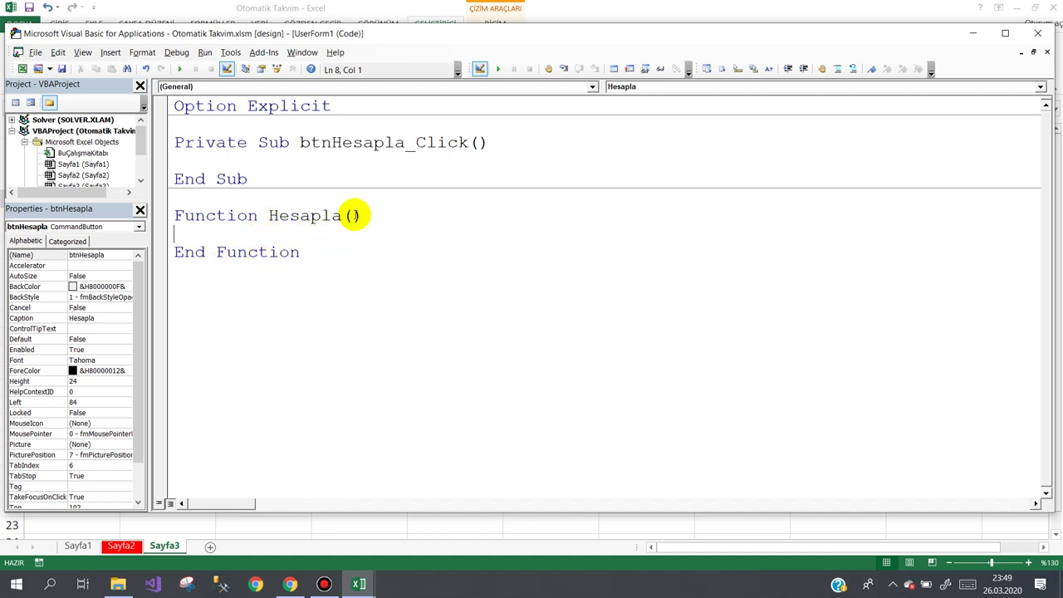
Give Hesapla the parameters v As Double, f As Double and an As Double return type.
left_click(353, 215)
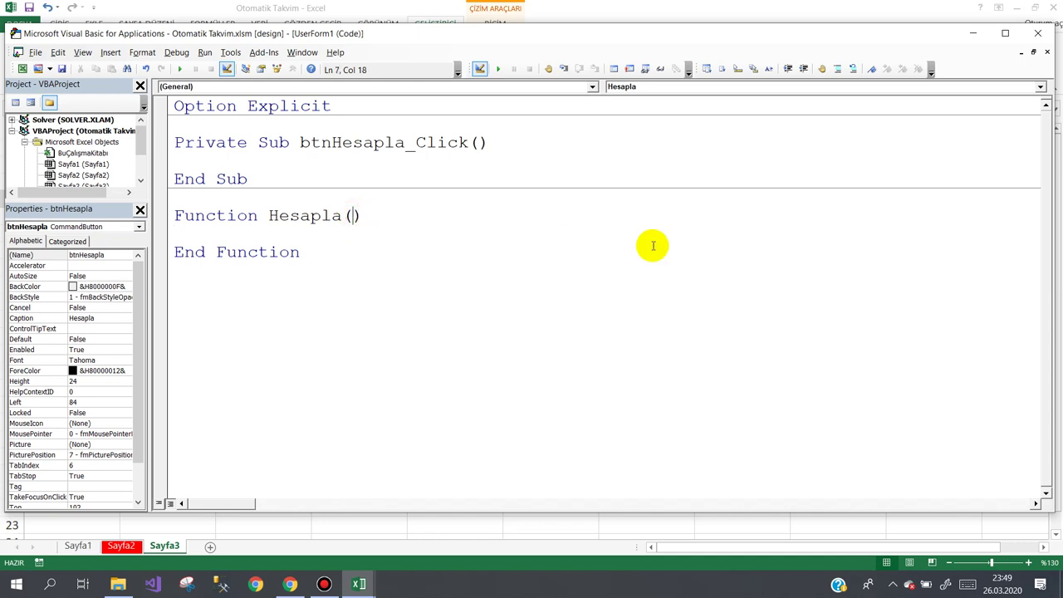
type("v ")
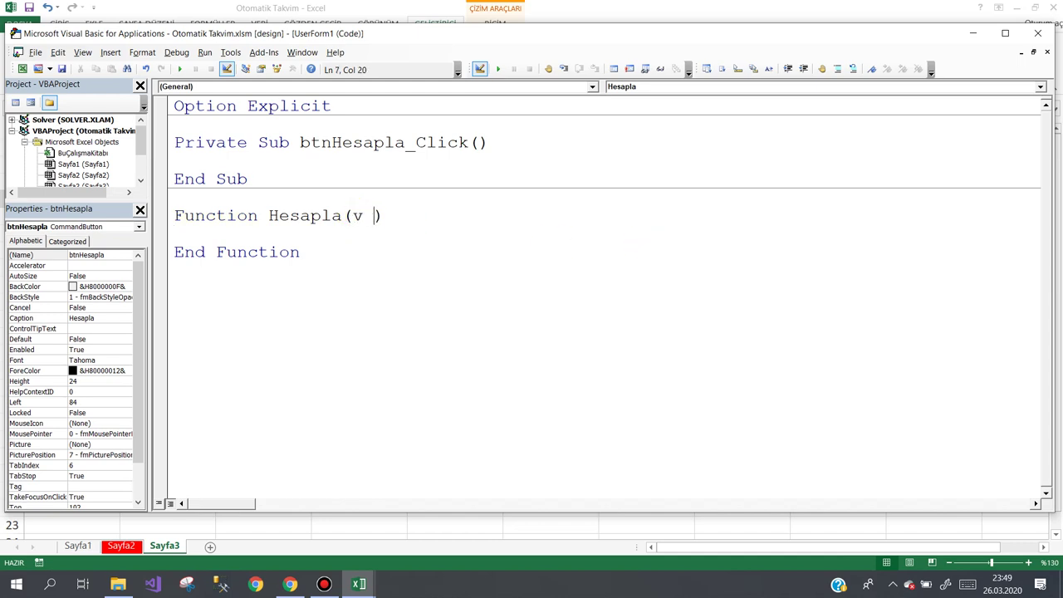
type("as do")
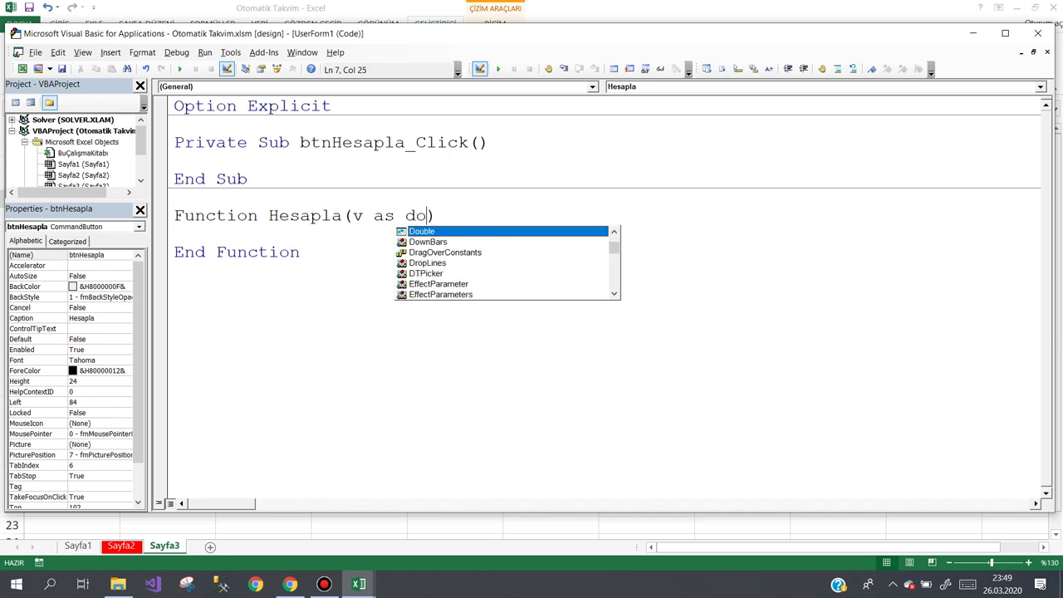
type("u")
key("Tab")
key("Down")
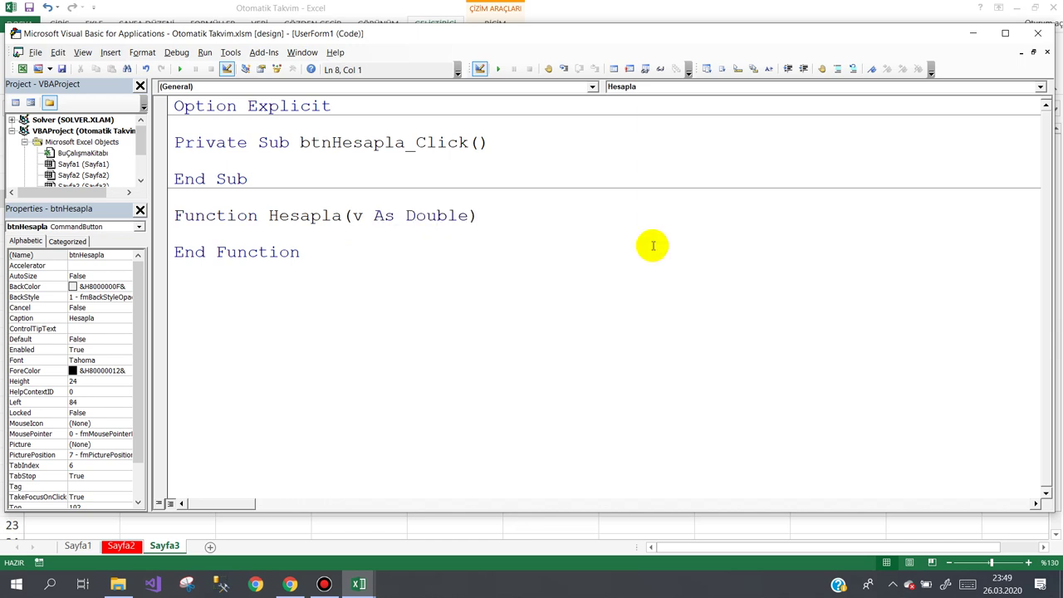
key("Left")
key("Left")
type(",")
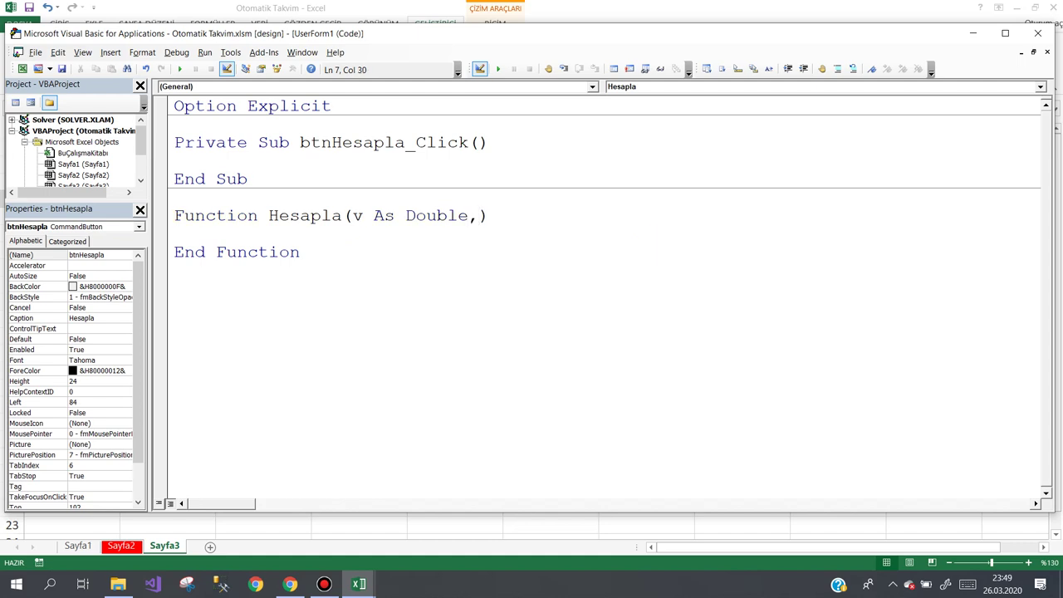
type("f ass")
key("BackSpace")
type("dou")
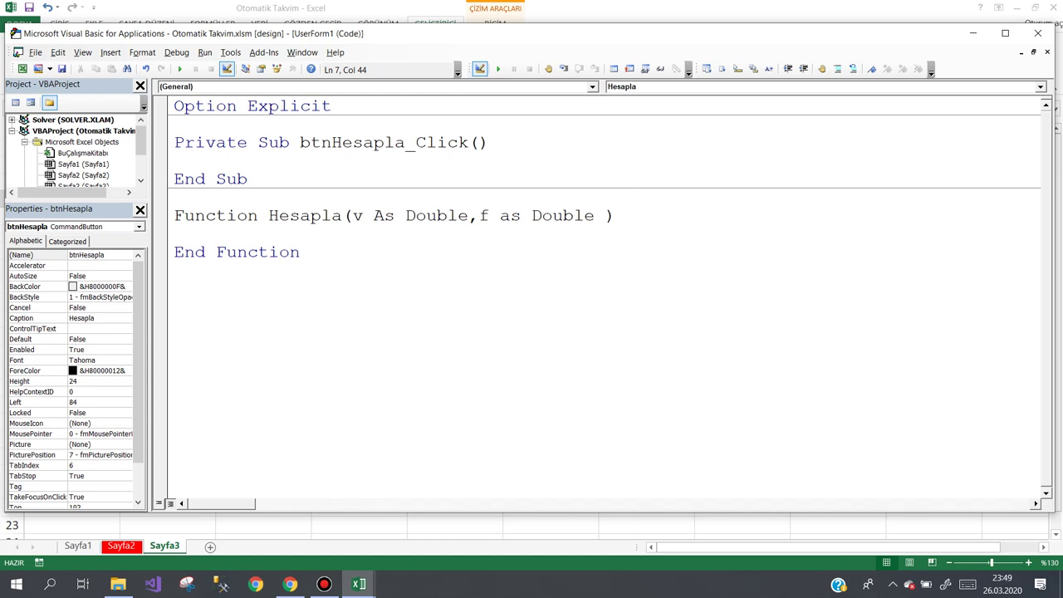
left_click_drag(268, 216, 343, 216)
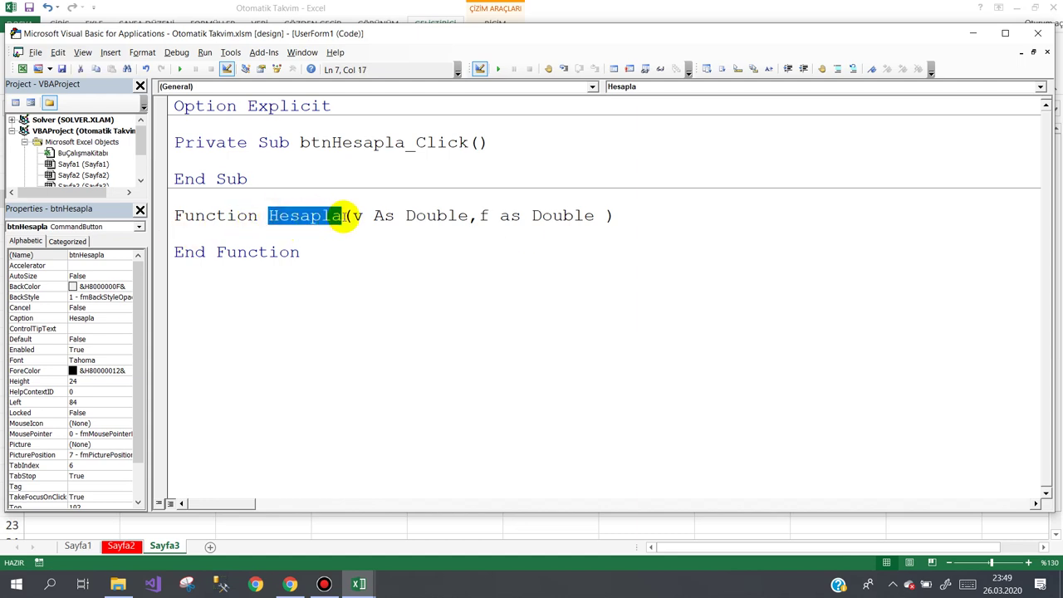
left_click(630, 216)
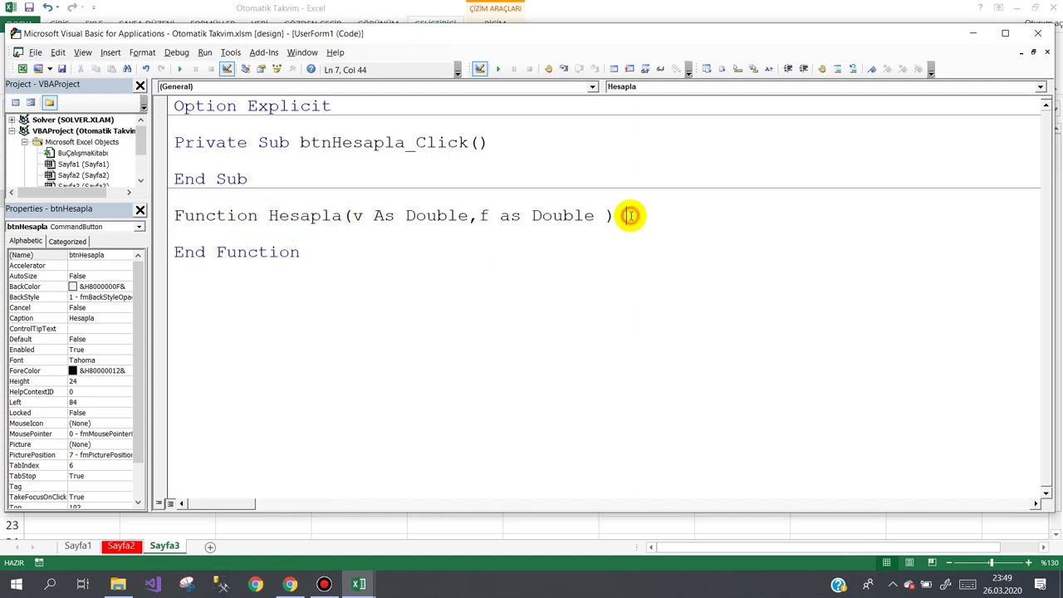
type("as do")
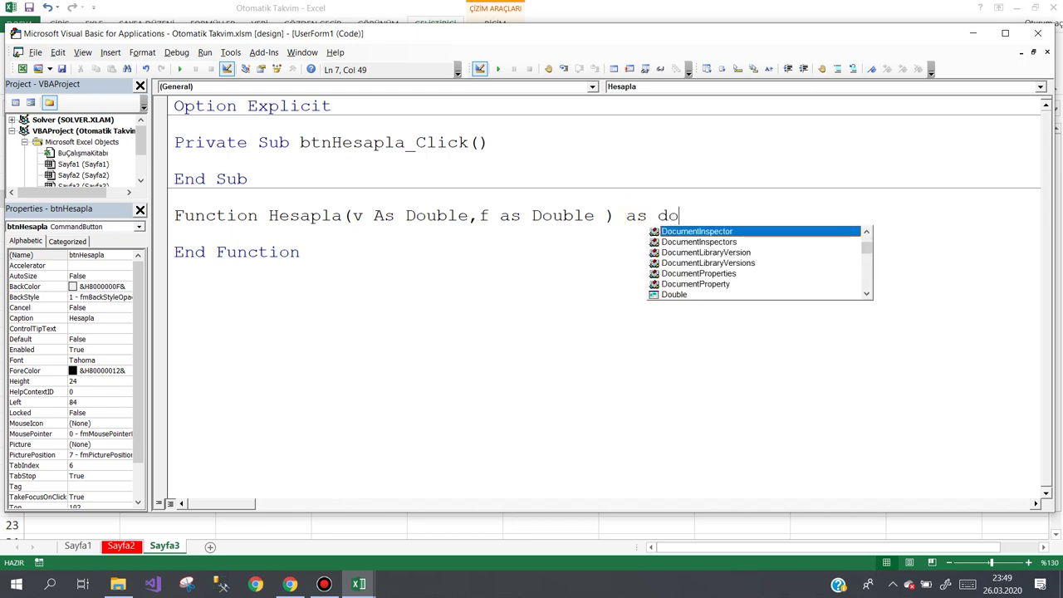
type("uble")
Highlight the Hesapla declaration's parameter list, function name and As Double return type.
left_click(524, 276)
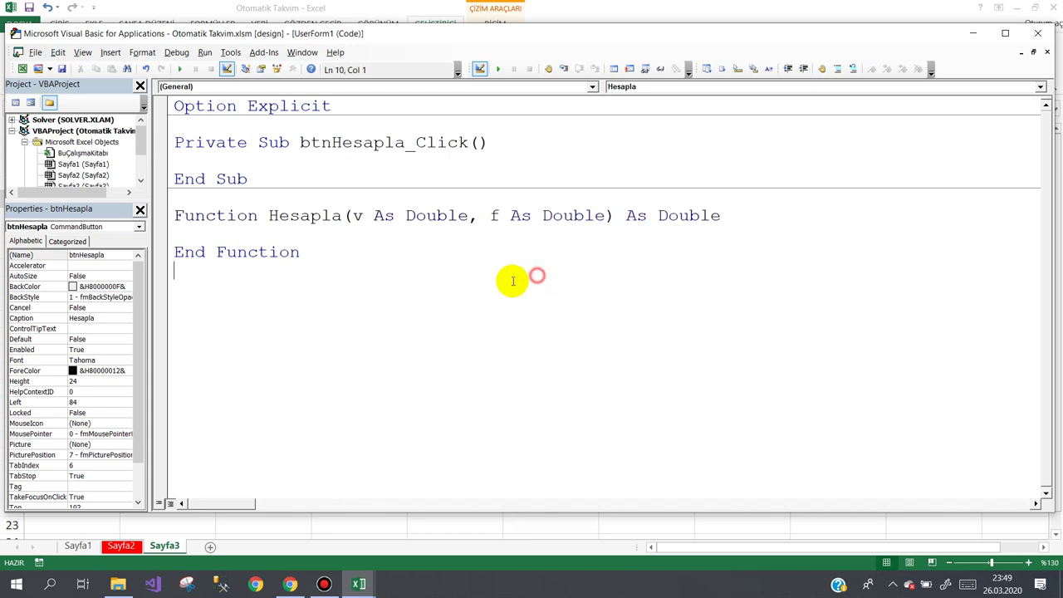
left_click_drag(352, 216, 603, 215)
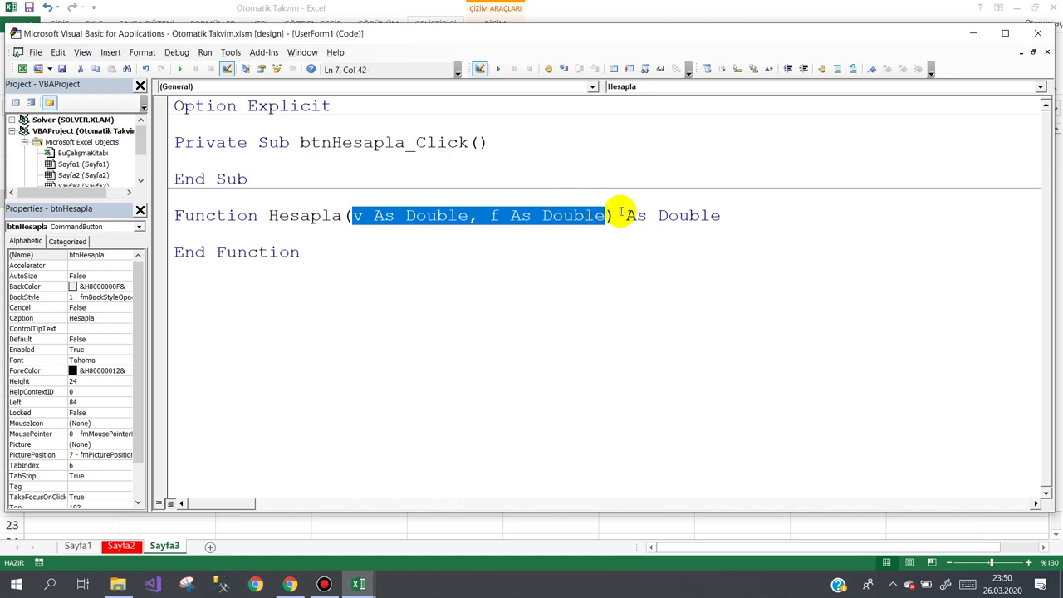
left_click(623, 216)
left_click_drag(341, 216, 268, 216)
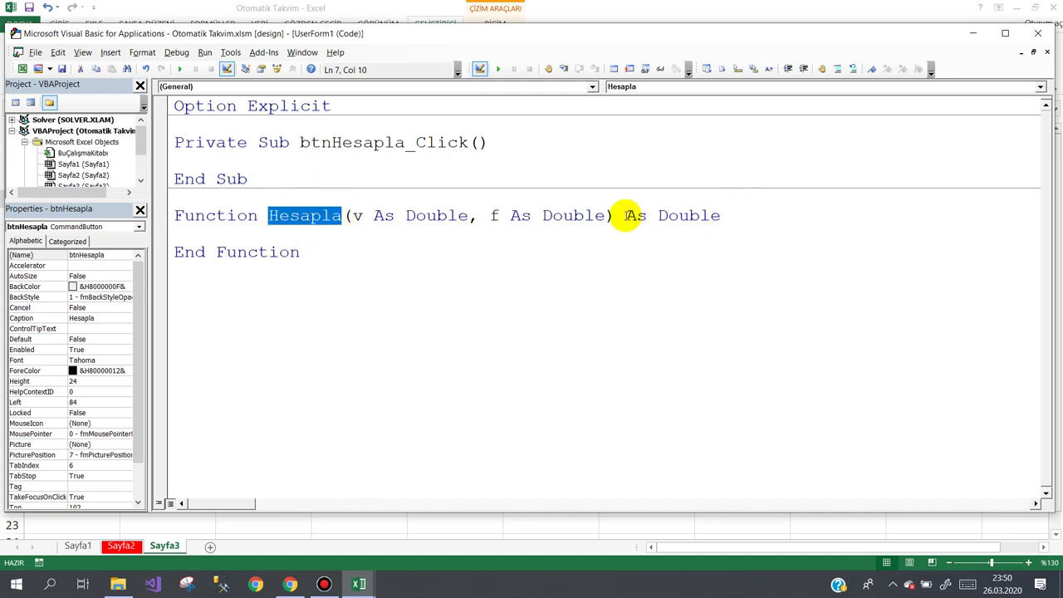
left_click_drag(627, 216, 721, 215)
Write Hesapla=v*0.4+f*0.6 as the function body, completing the name with Ctrl+Space.
left_click(283, 233)
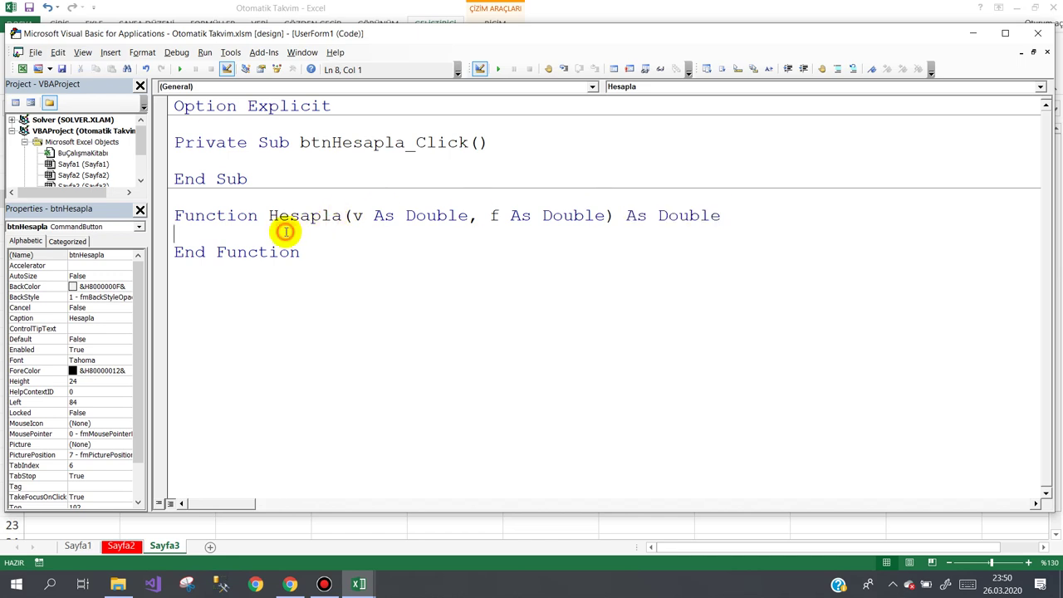
left_click(324, 584)
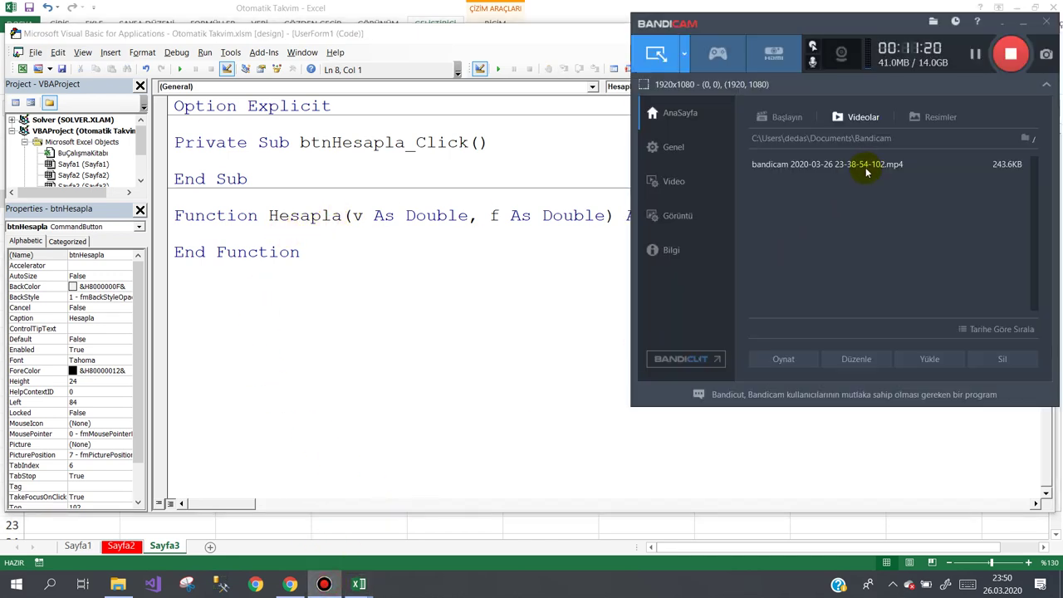
left_click(233, 235)
type("H")
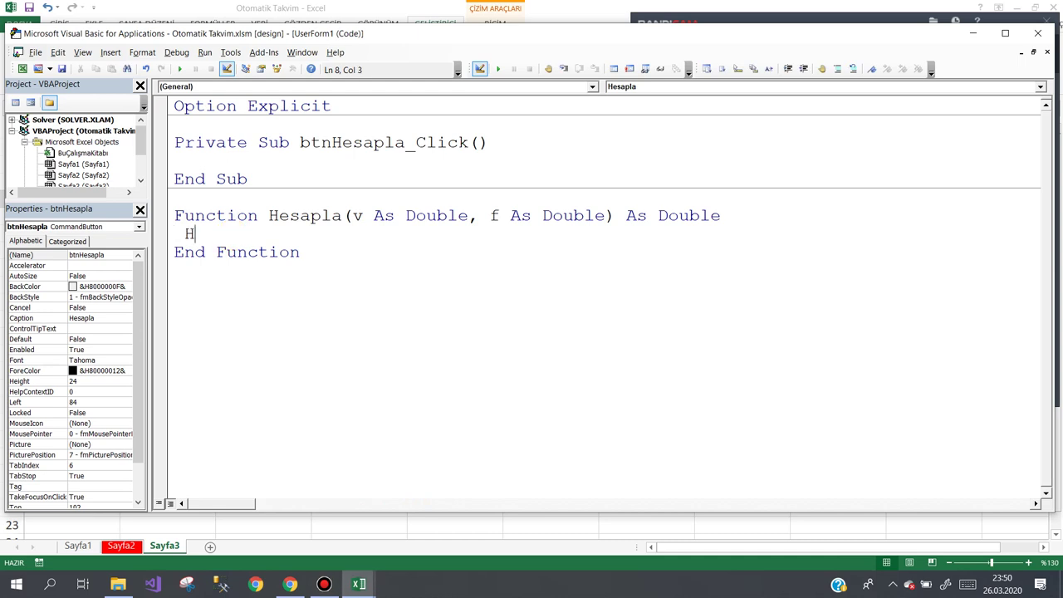
type("eapla")
key("BackSpace")
key("BackSpace")
key("BackSpace")
key("BackSpace")
type("sa")
key("ctrl+space")
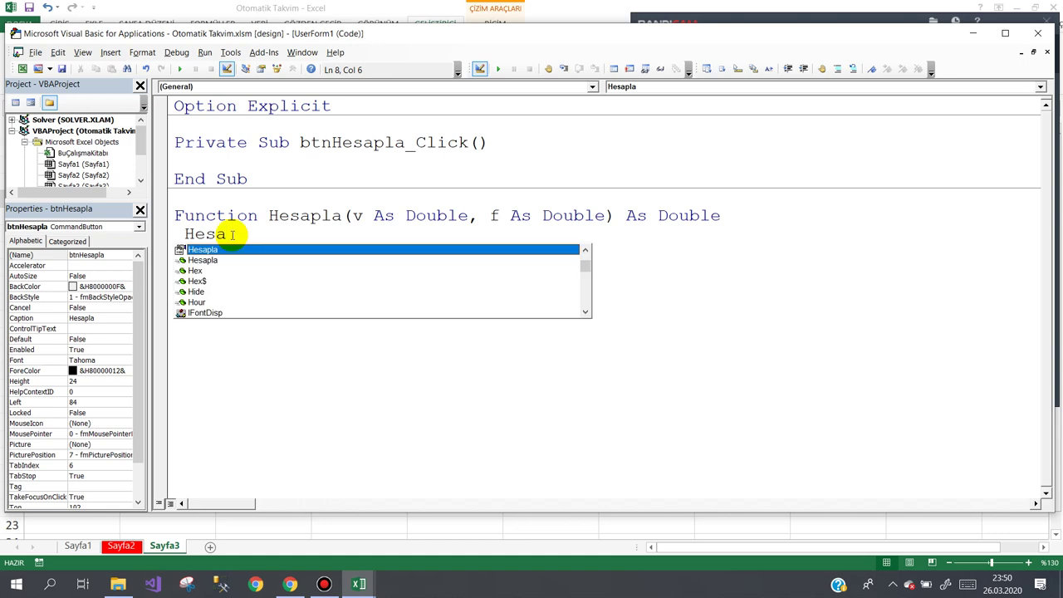
type("pla=")
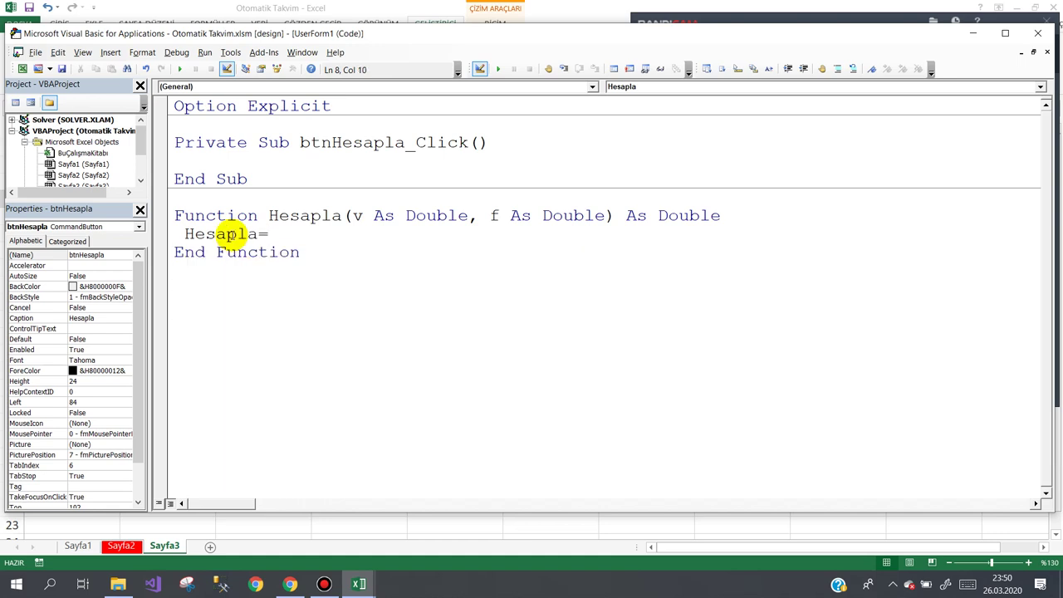
type("v")
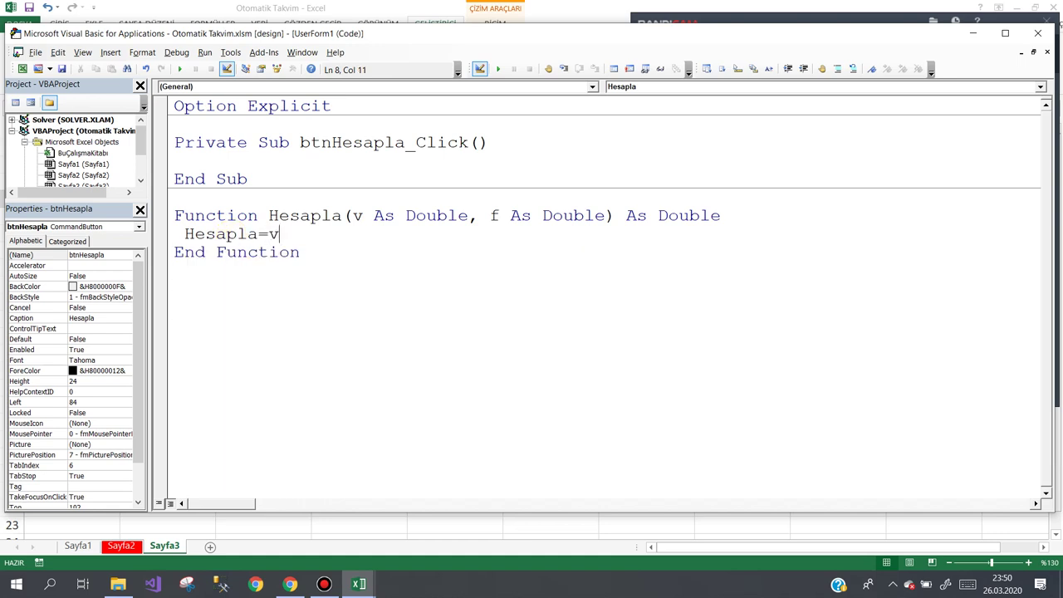
type("*")
type("0.4")
type("+")
type("f*")
type("0.6")
key("Return")
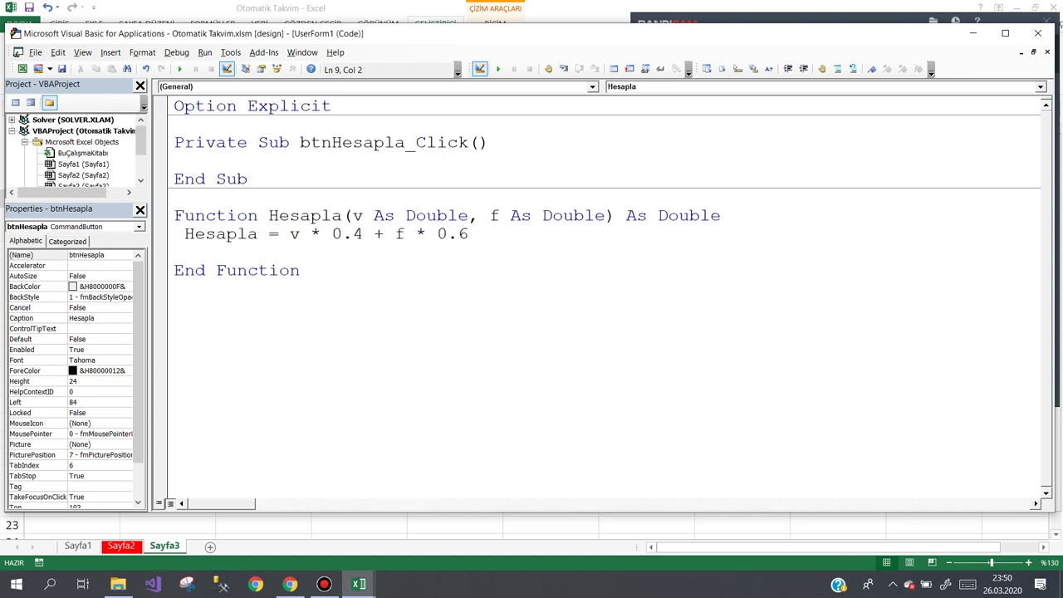
Add the comment 'Fonksiyonlar> Geriye değer döndürürler under the formula, plus an empty comment line.
key("BackSpace")
key("shift+Down")
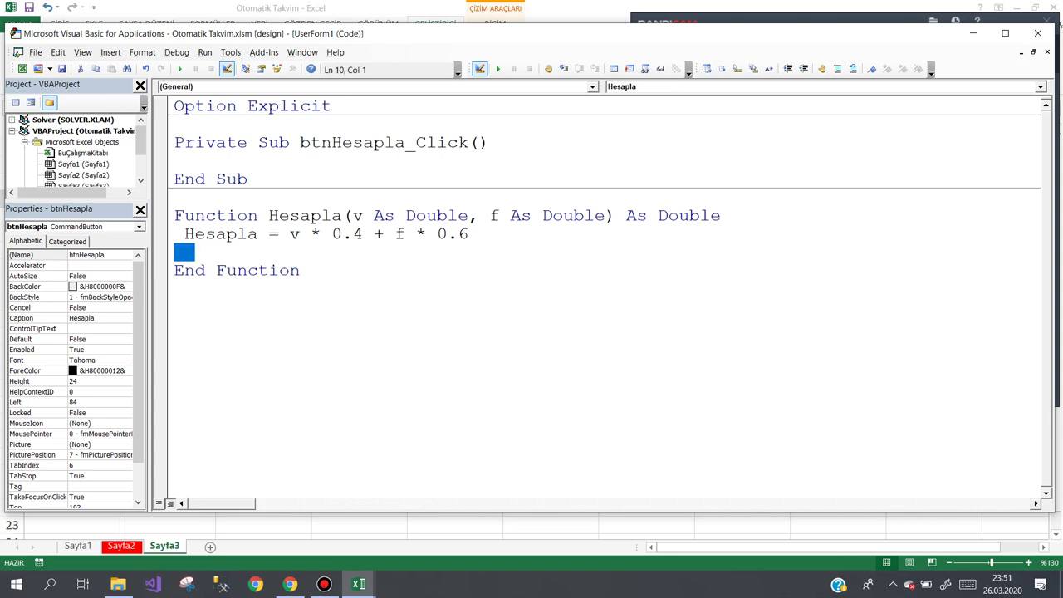
type("'")
key("Return")
key("Up")
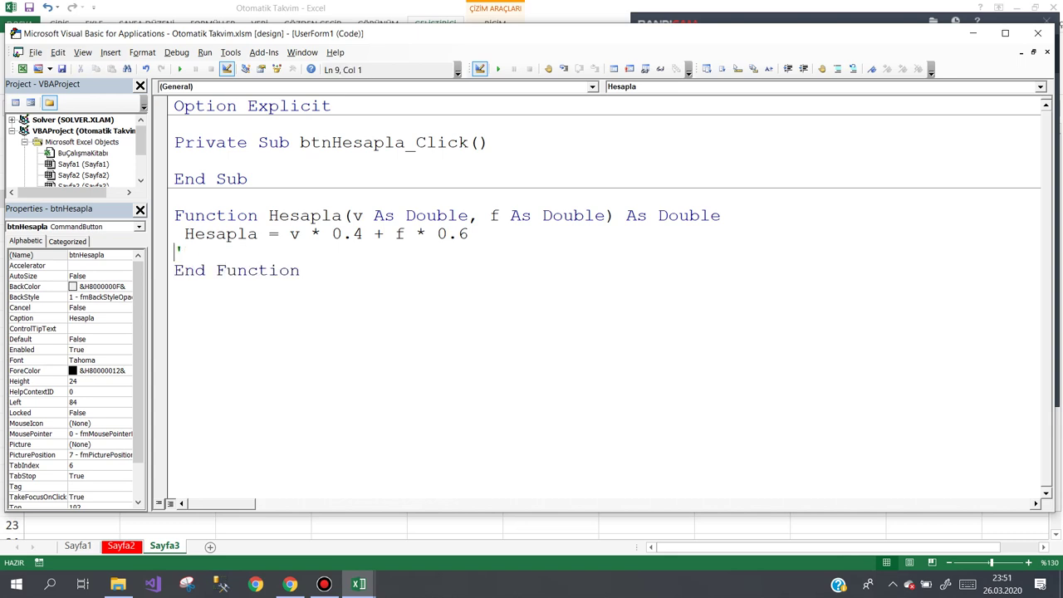
key("End")
type("Ge")
type("riye değer")
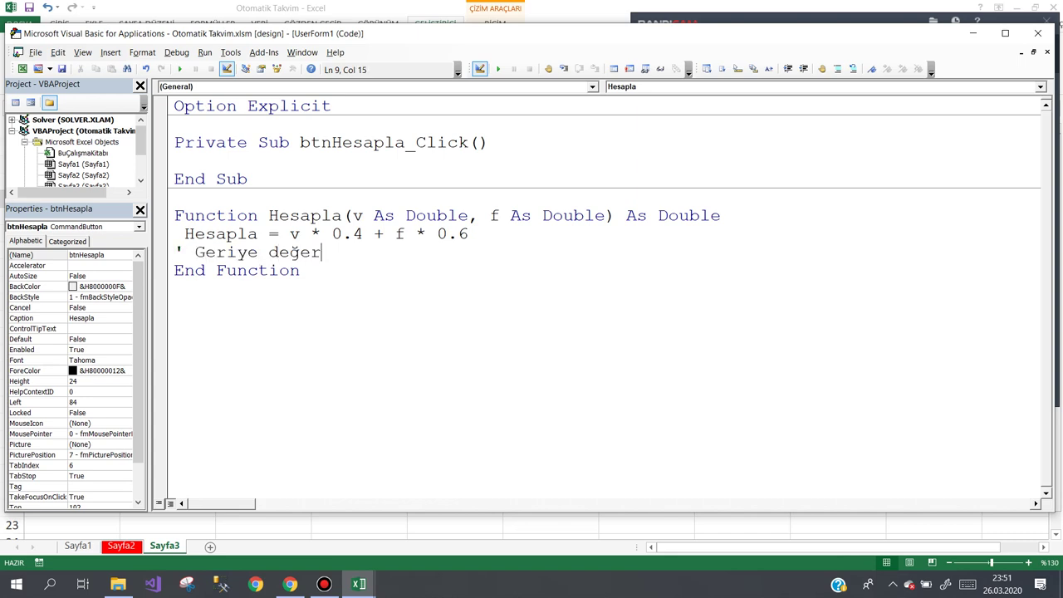
type(" döndürür")
type("ler")
key("Down")
key("Up")
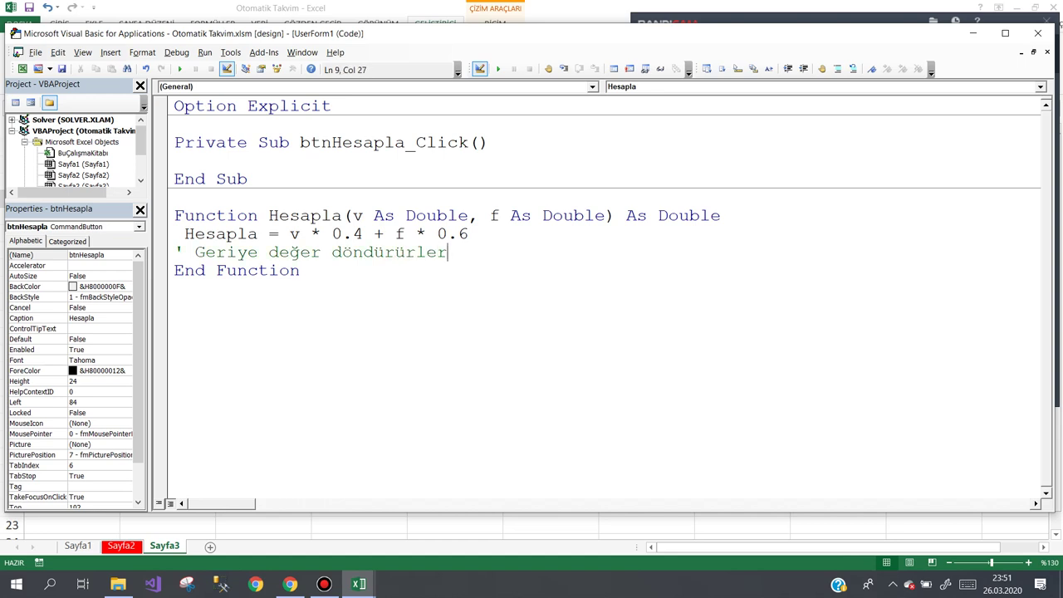
key("Return")
type("'")
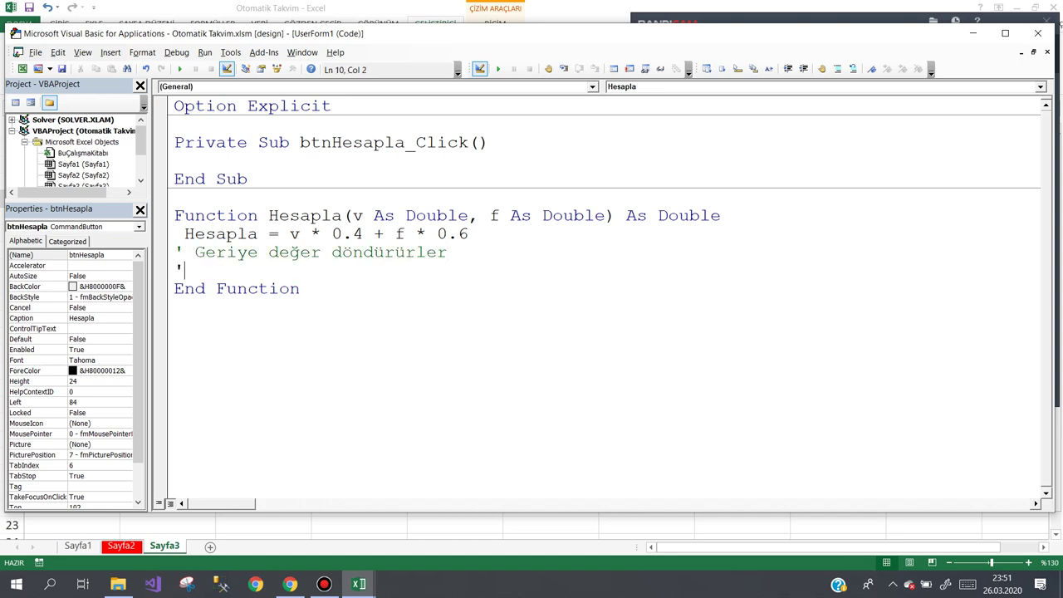
key("Up")
type("Fo")
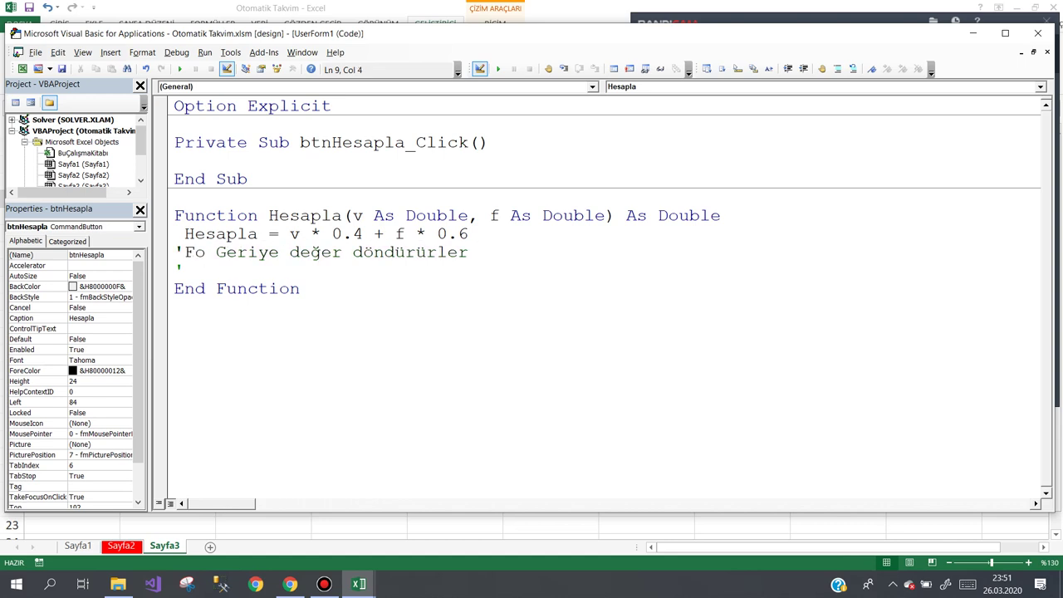
type("nk")
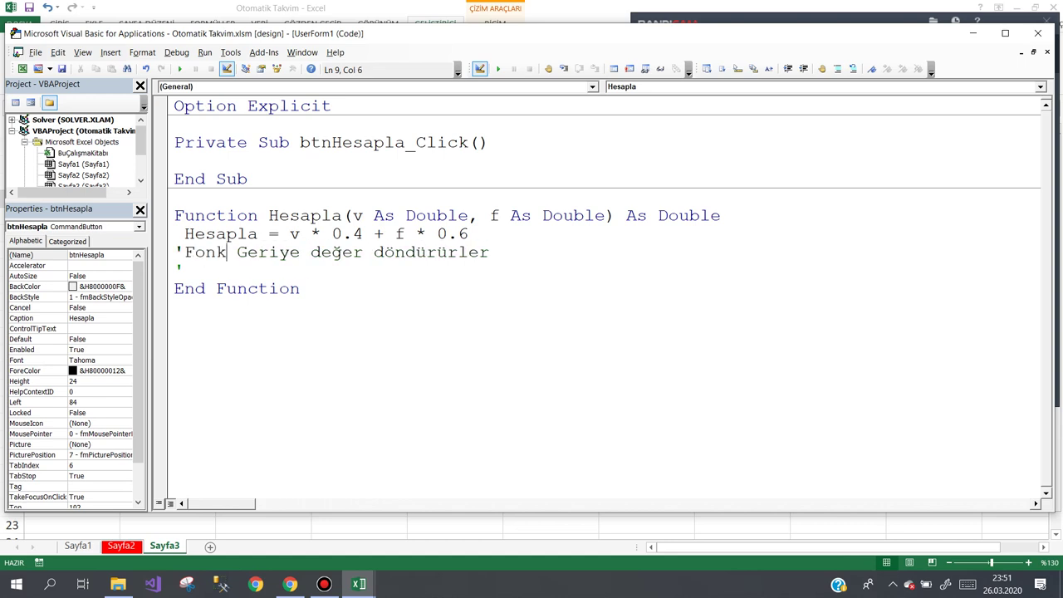
type("siyor")
key("BackSpace")
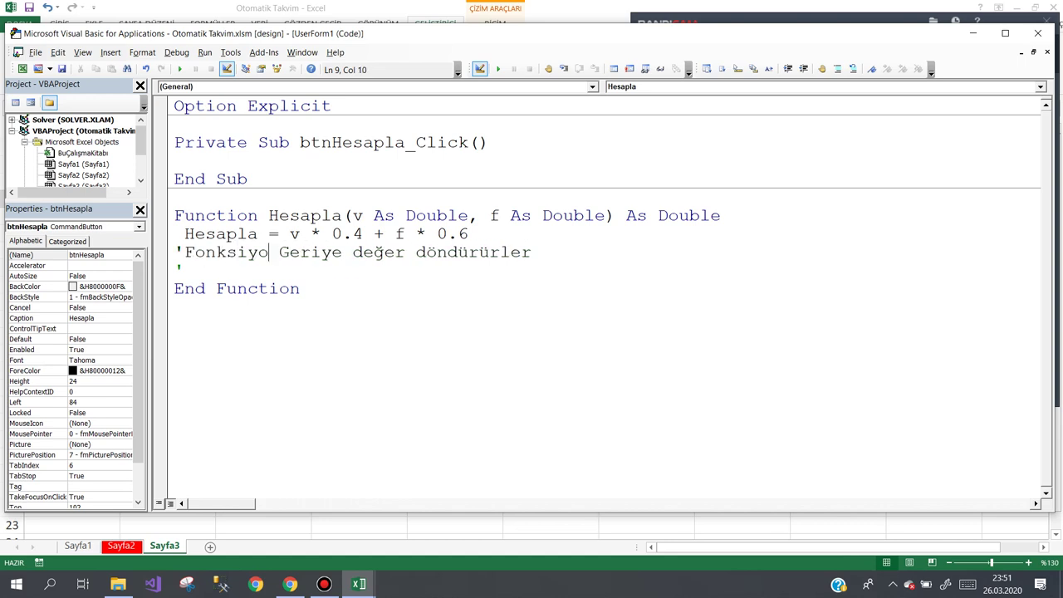
type("nlar>")
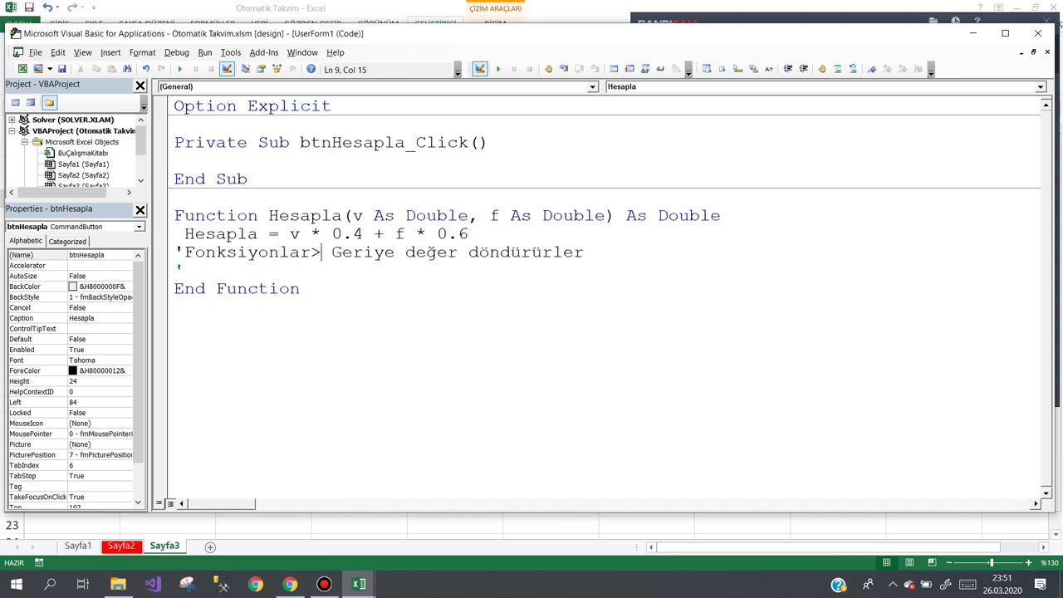
Complete the second comment line as 'Procedure ler ise istenilen işi yapar.
left_click(185, 270)
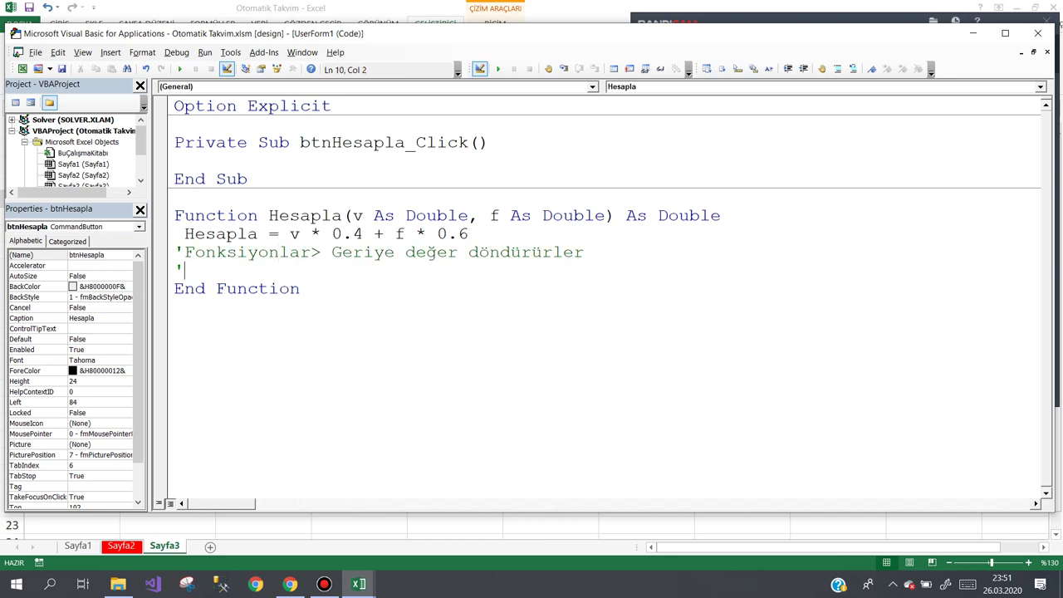
type("Proc")
type("edure ")
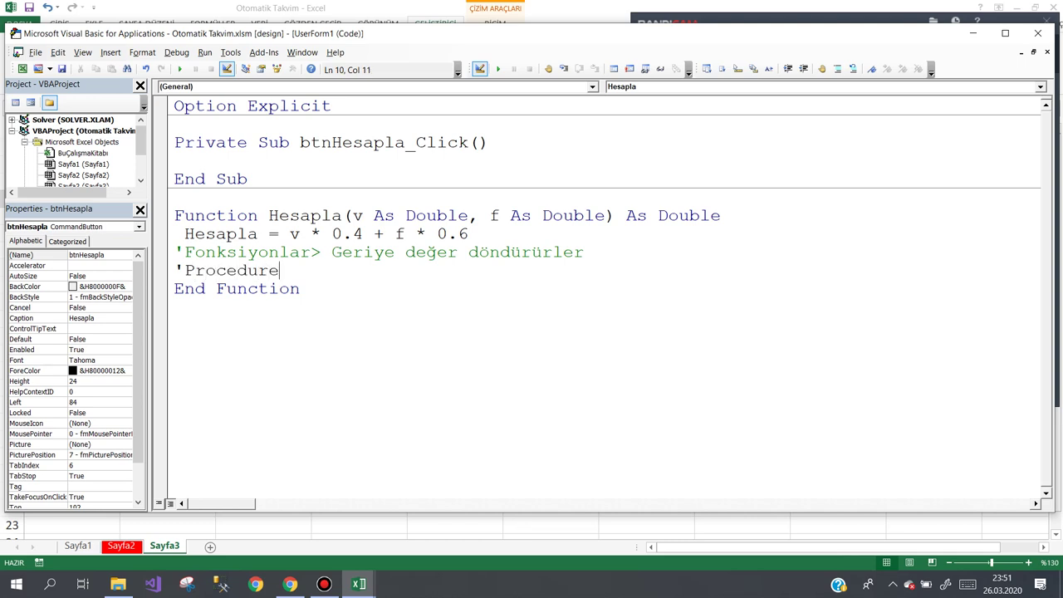
type("ler is")
type("e ")
type("istenilenb")
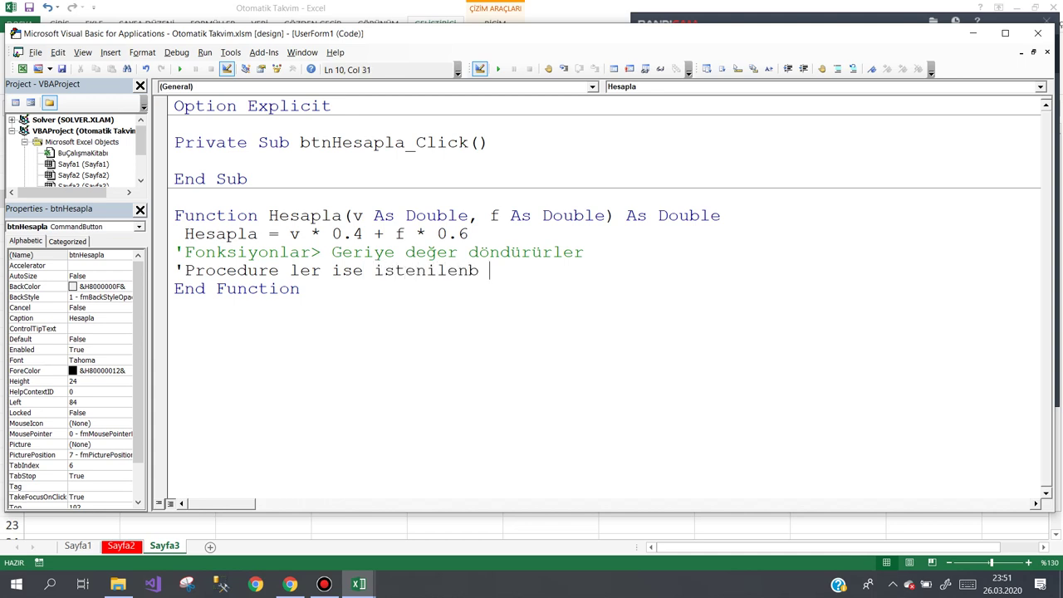
key("BackSpace")
key("BackSpace")
key("BackSpace")
type("n iş")
type("i yapar")
key("Down")
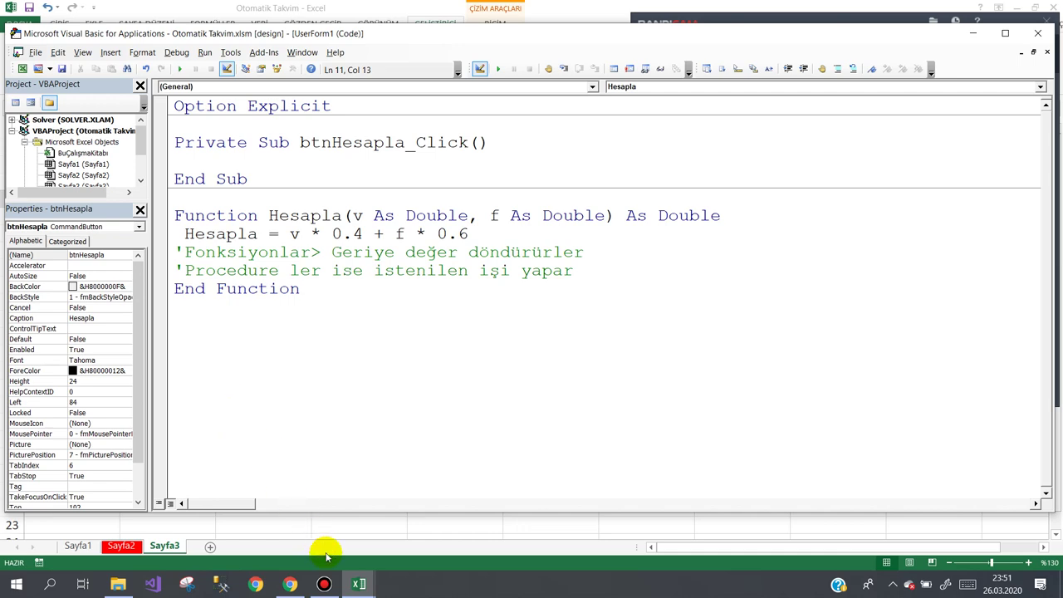
mouse_move(324, 584)
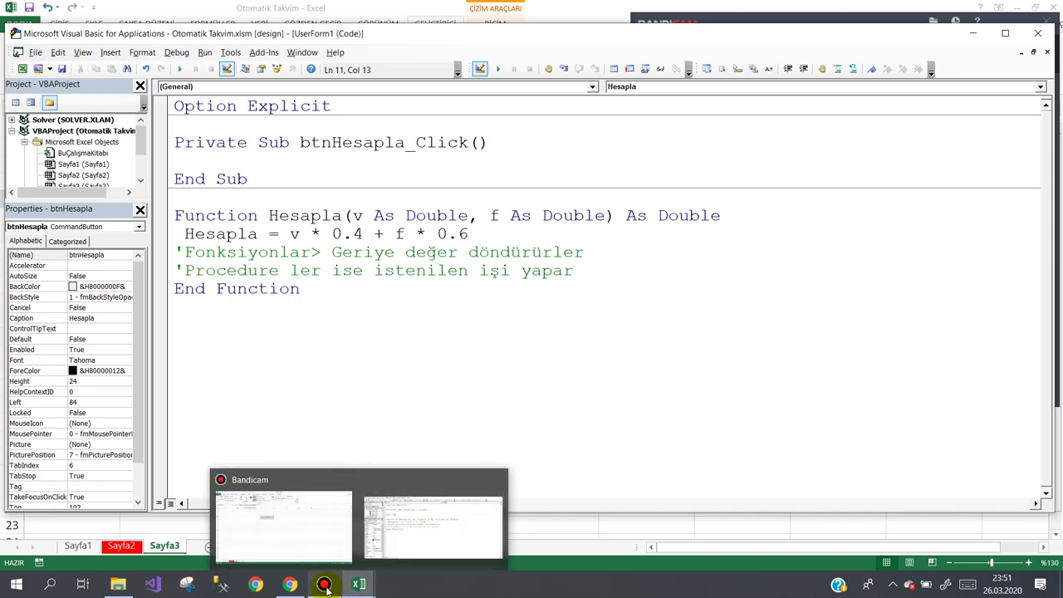
left_click(340, 519)
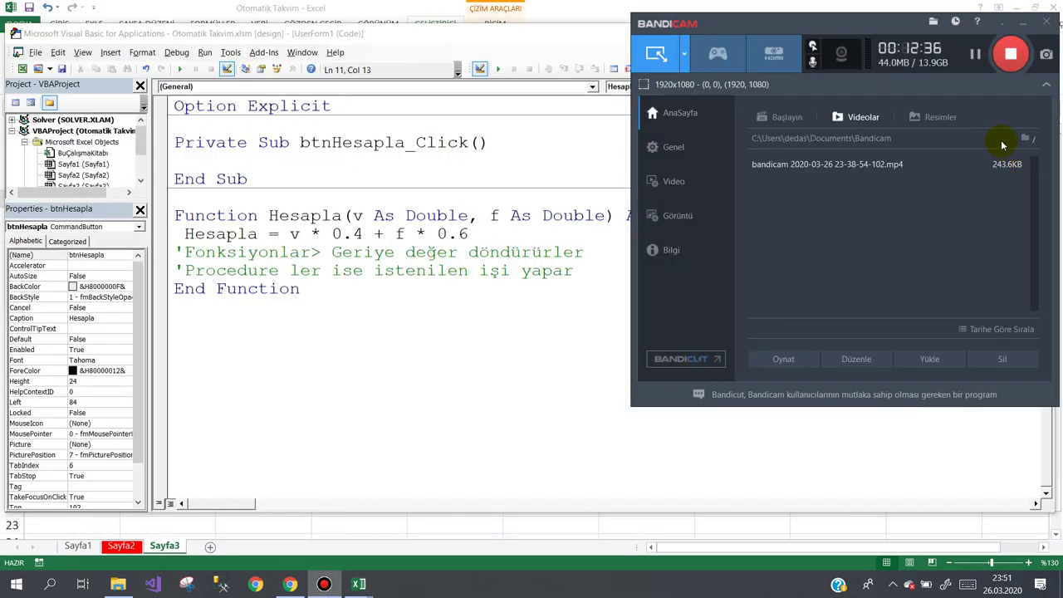
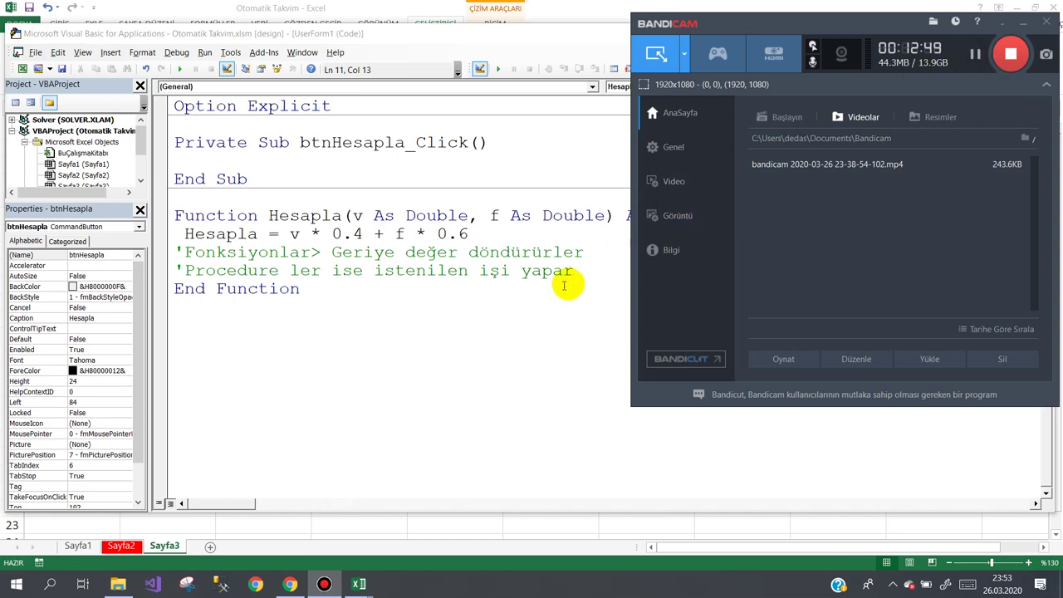
In UserForm1's code, insert a blank line after Hesapla's second comment, before End Function.
left_click(449, 292)
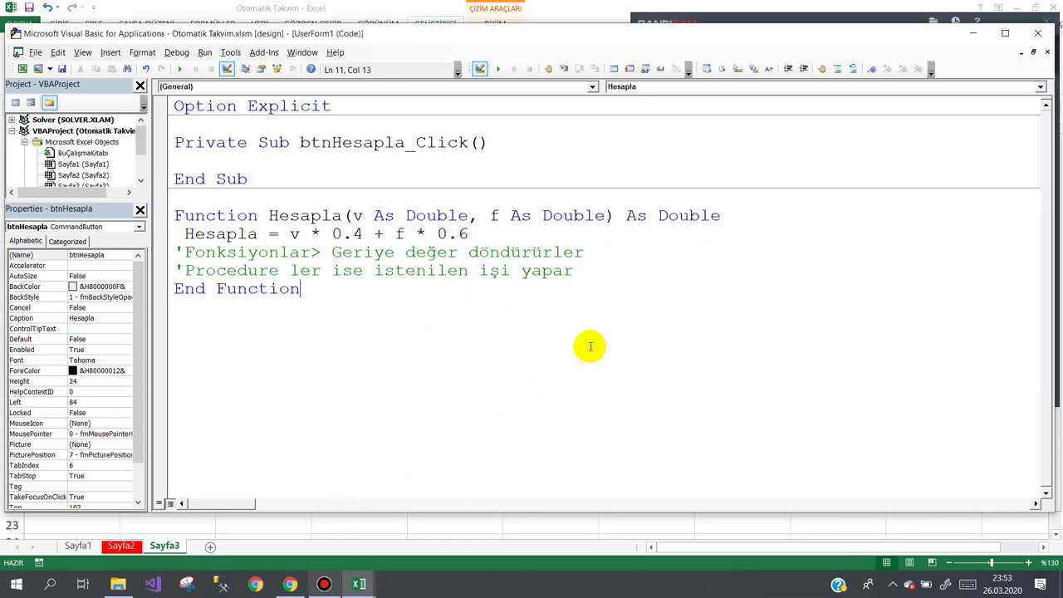
left_click(592, 269)
key("Return")
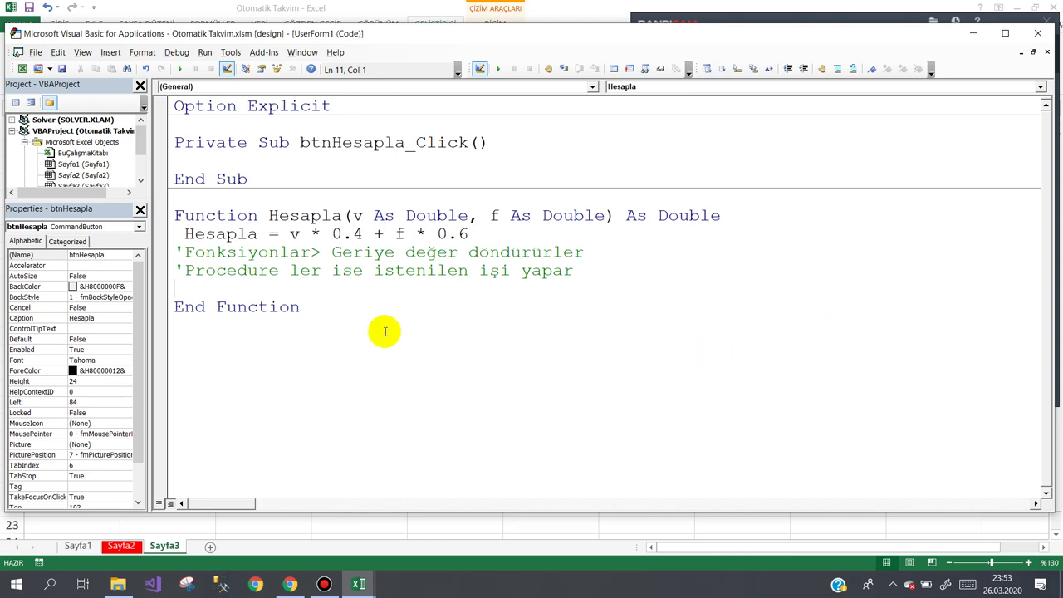
left_click(337, 329)
Write Sub temizle() setting txtVize.Value and txtFinal.Value to "", and begin the txtOrtalama line.
type("su")
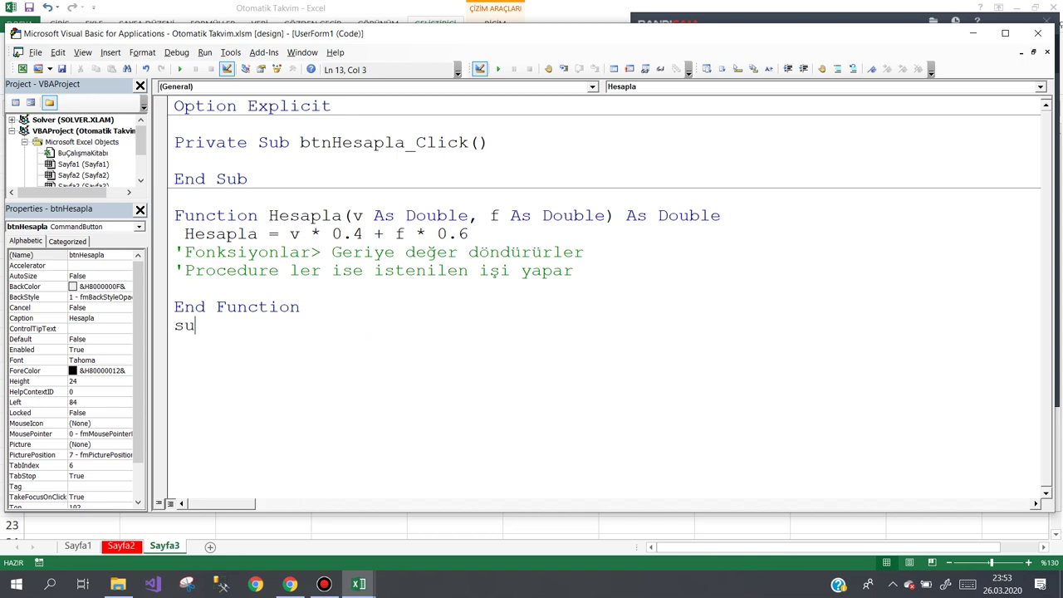
type("b tem")
type("izl")
type("e")
key("Return")
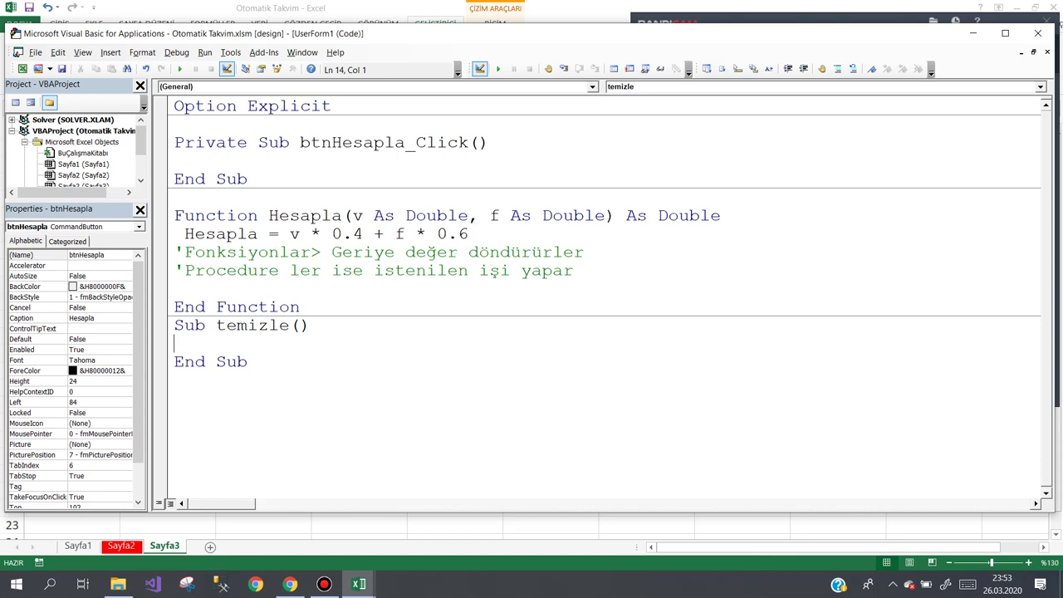
type("txt")
type("Vize")
type(".value=\"")
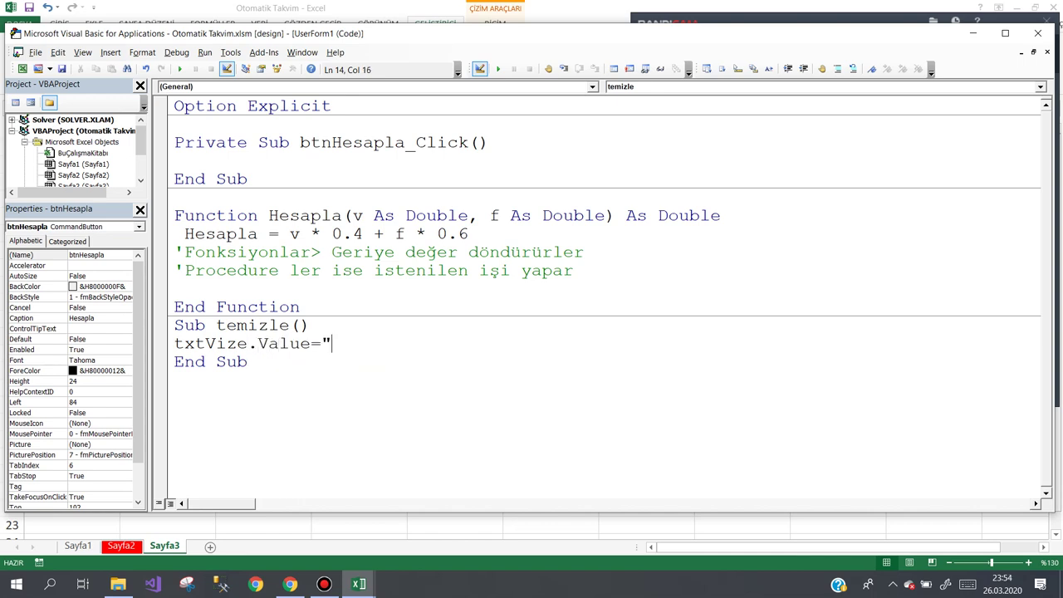
type("\"")
key("Return")
key("Return")
type("txt")
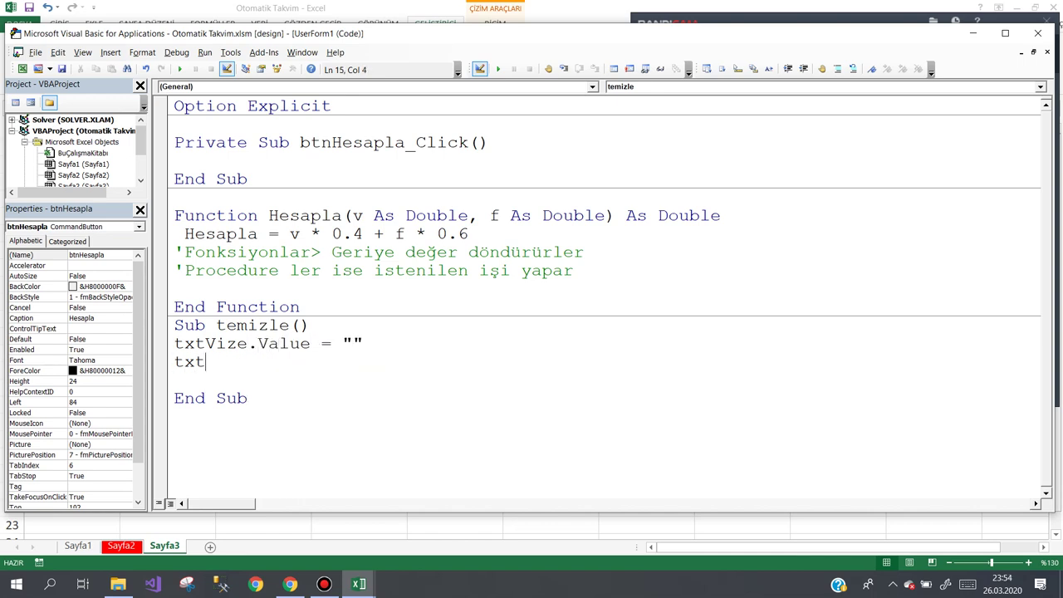
type("Final")
type(".v")
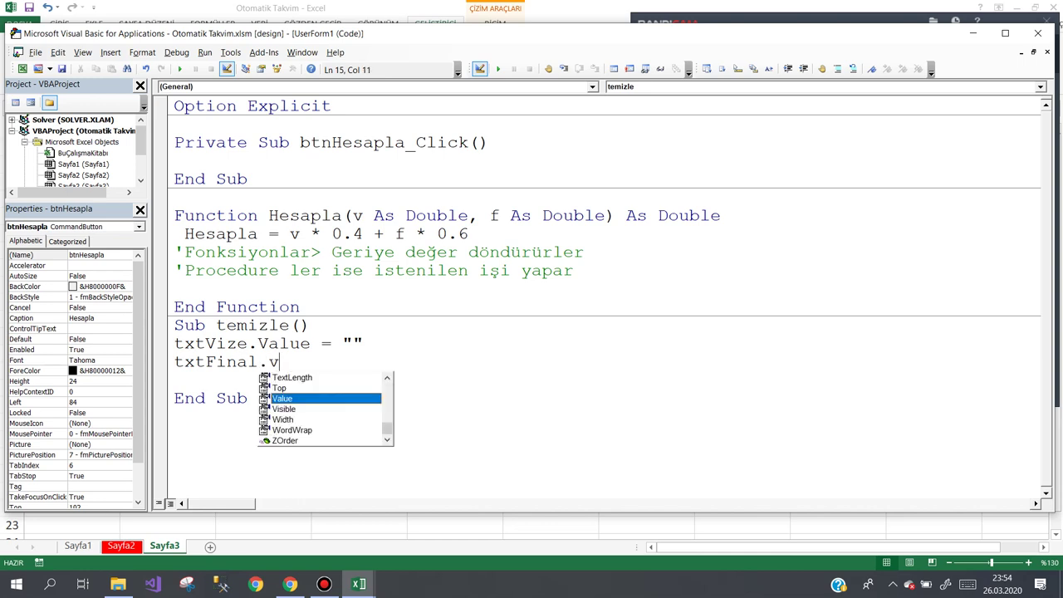
type(" = \"\"")
key("Return")
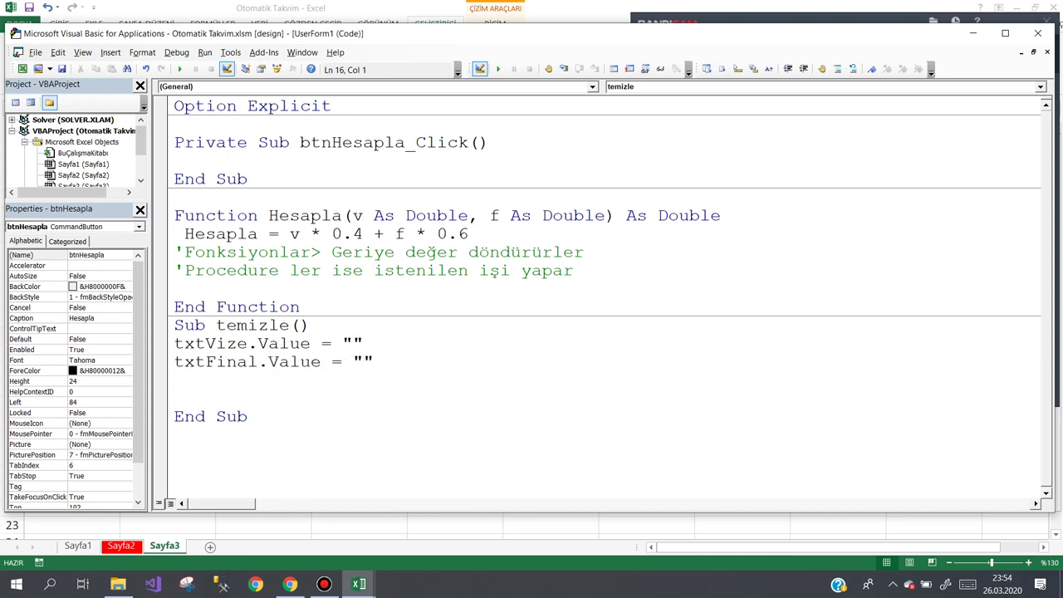
type("txtOrtalama.")
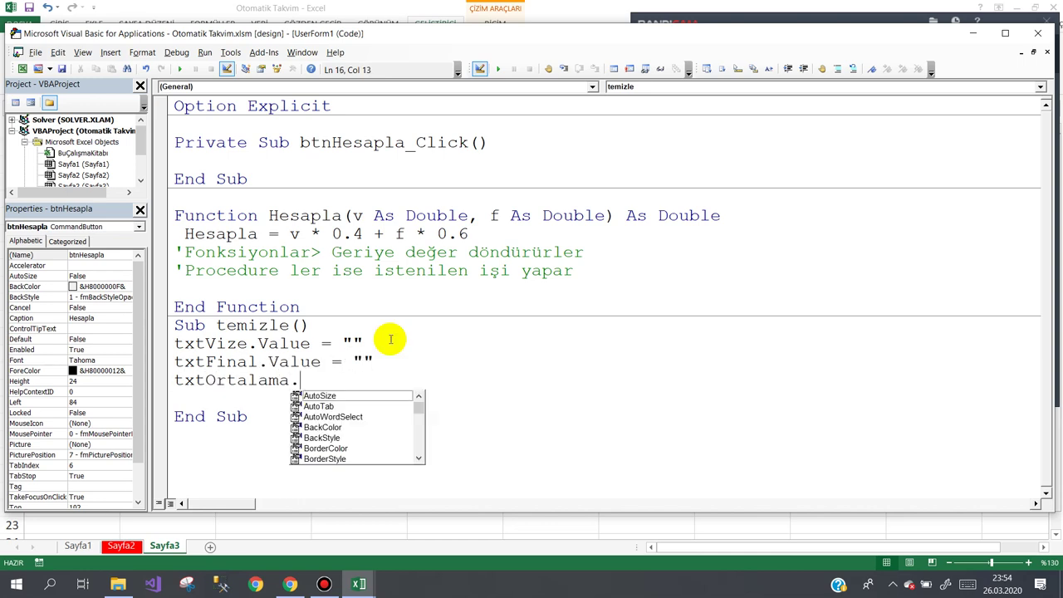
type("vas")
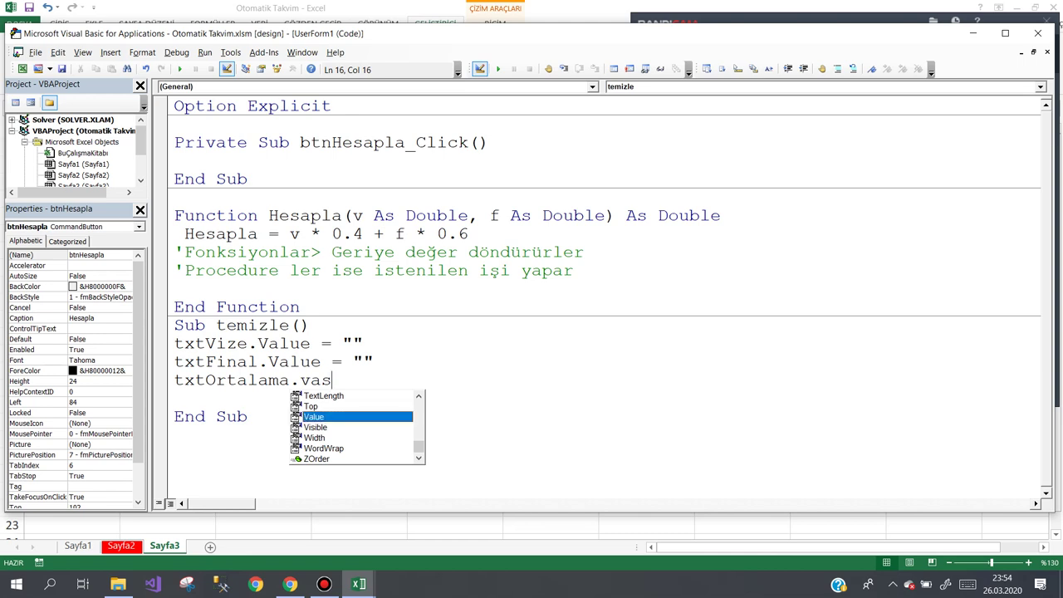
type("=\"")
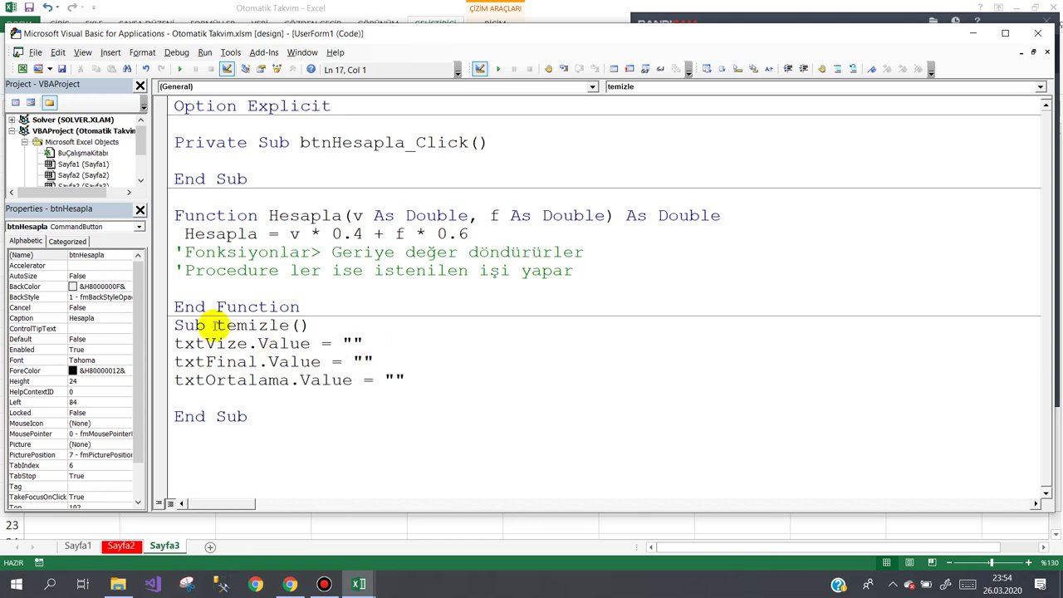
In btnHesapla_Click, write txtOrtalama.Value = Hesapla(Val(txtVize), Val(txtFinal)).
left_click_drag(216, 324, 291, 324)
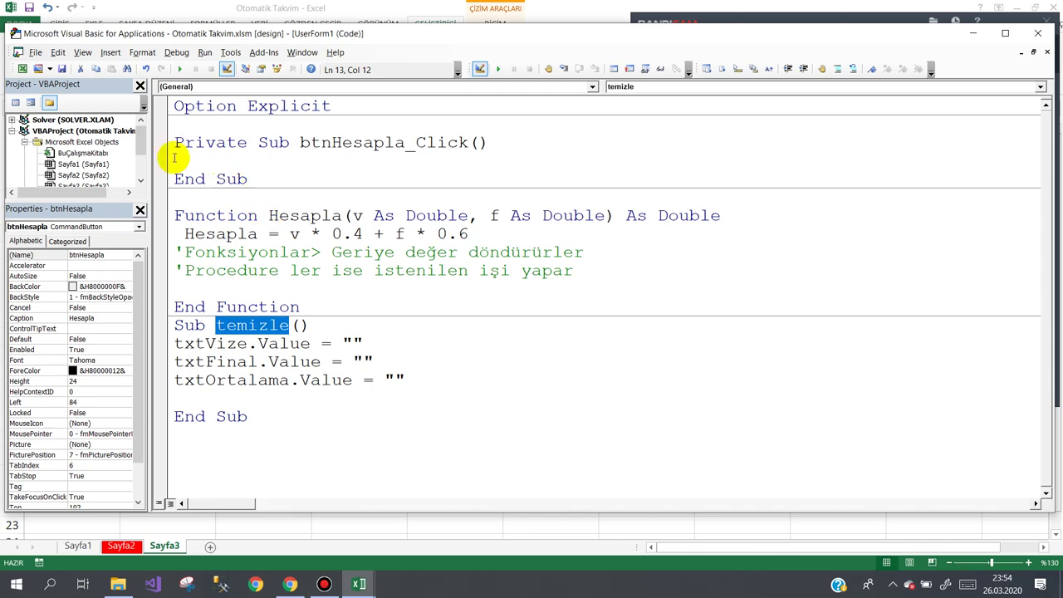
left_click_drag(137, 135, 138, 158)
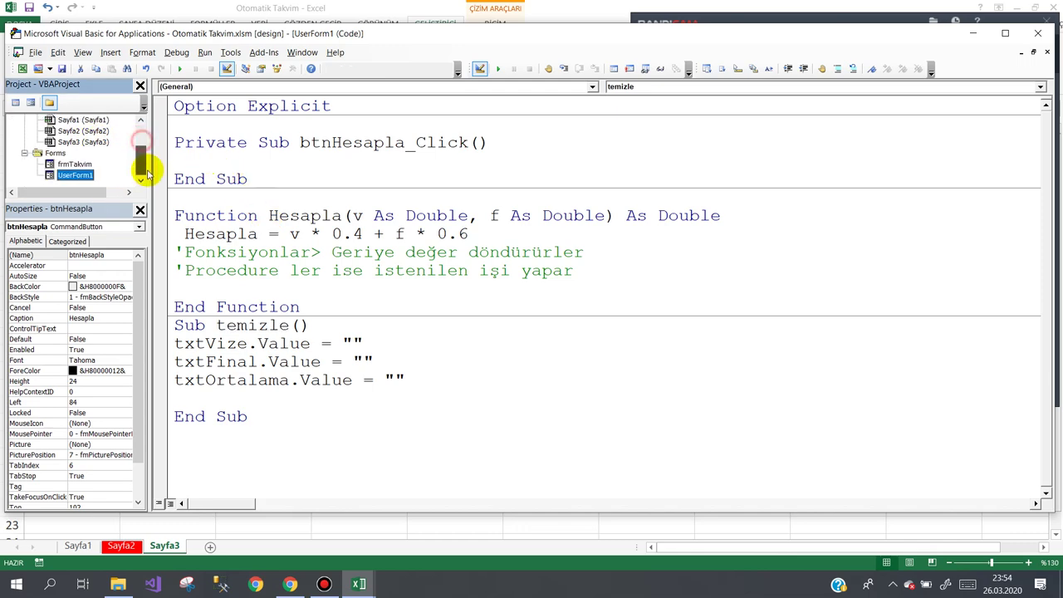
double_click(81, 178)
double_click(270, 204)
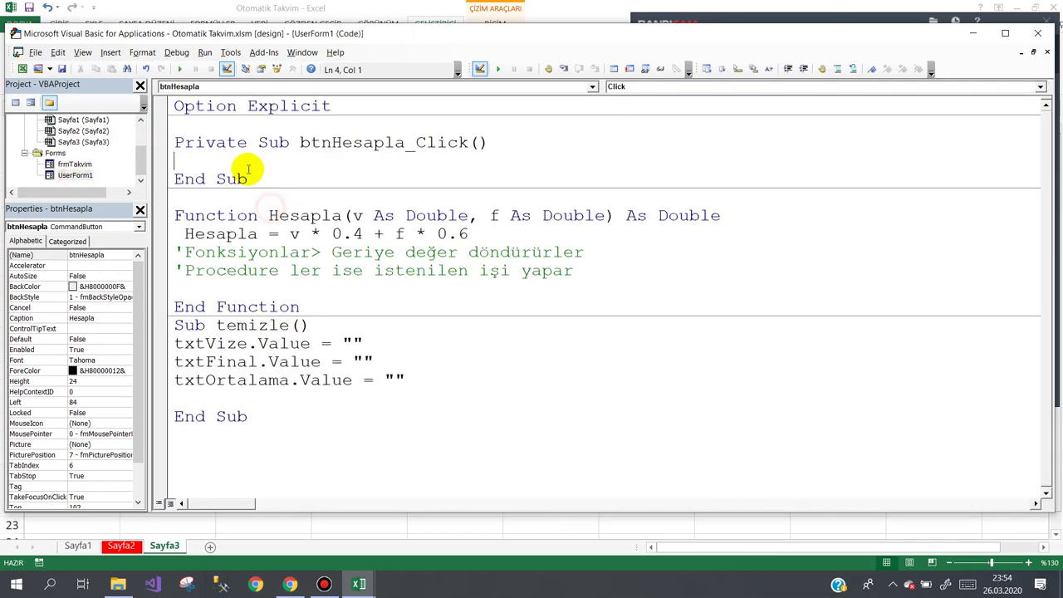
type("txto")
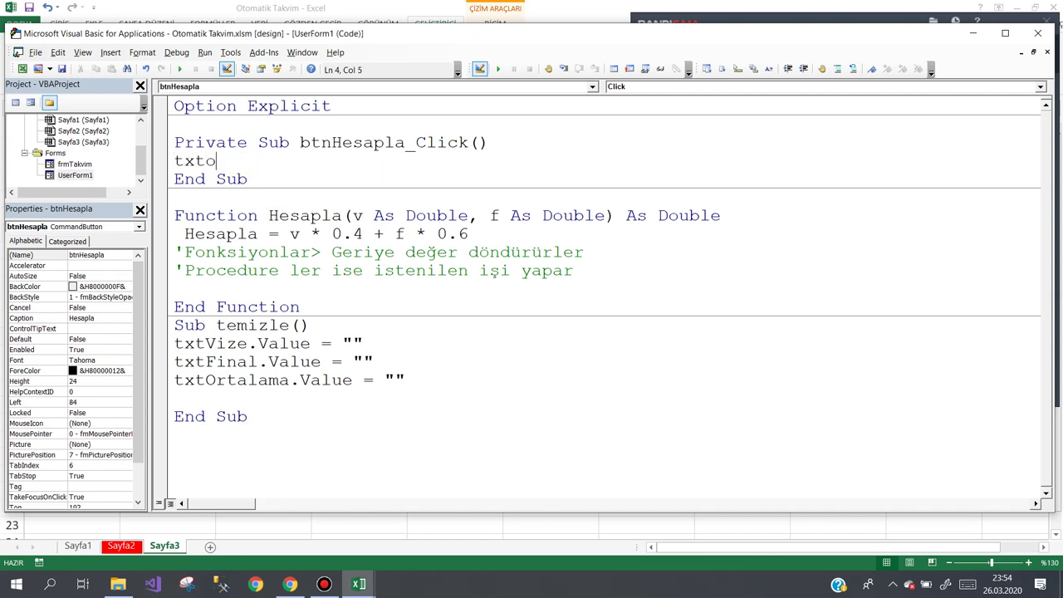
type(".v")
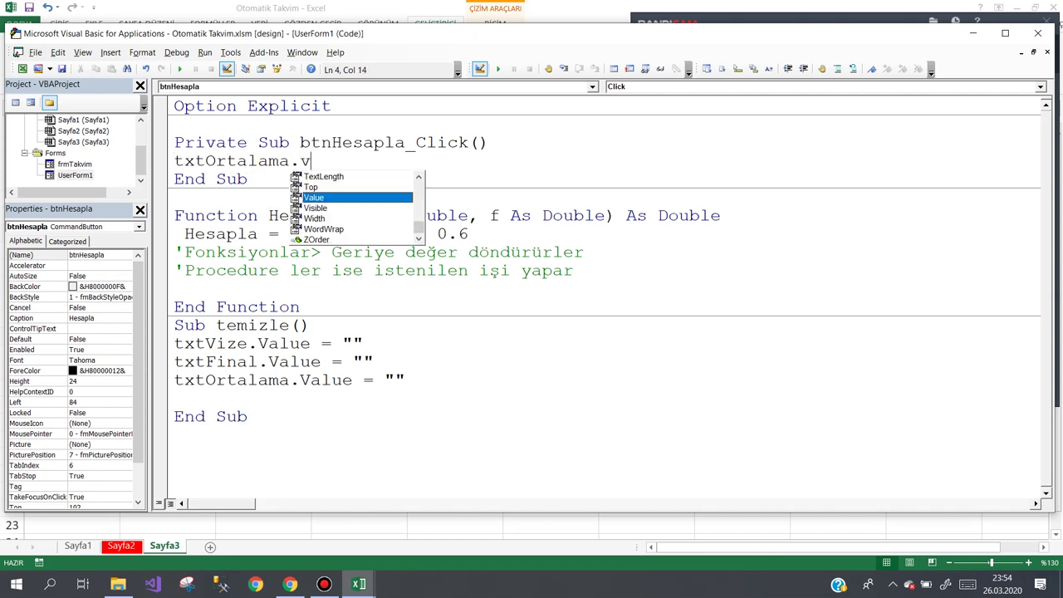
type("=h")
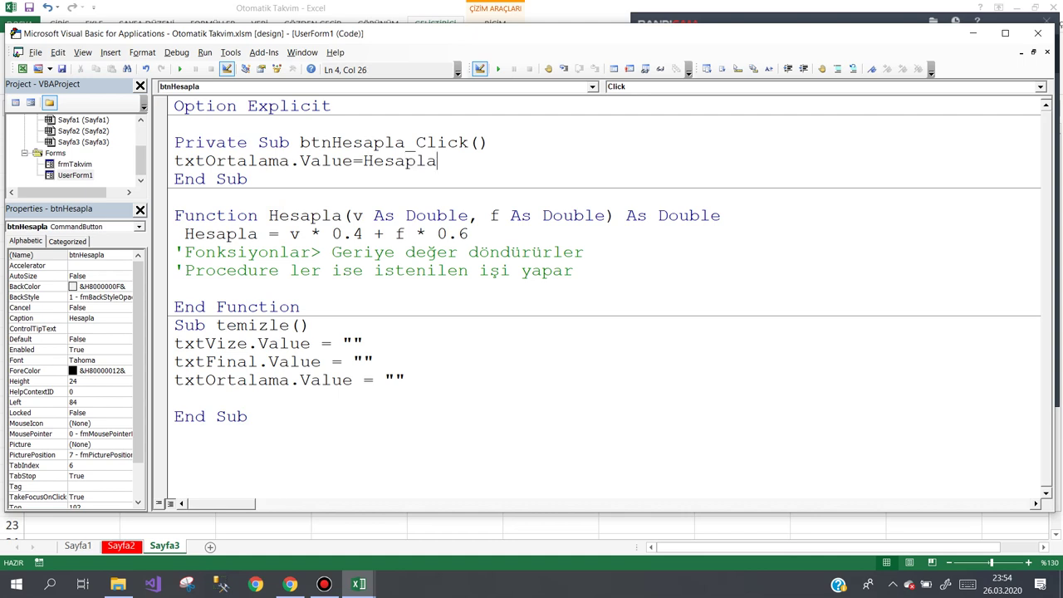
type("(")
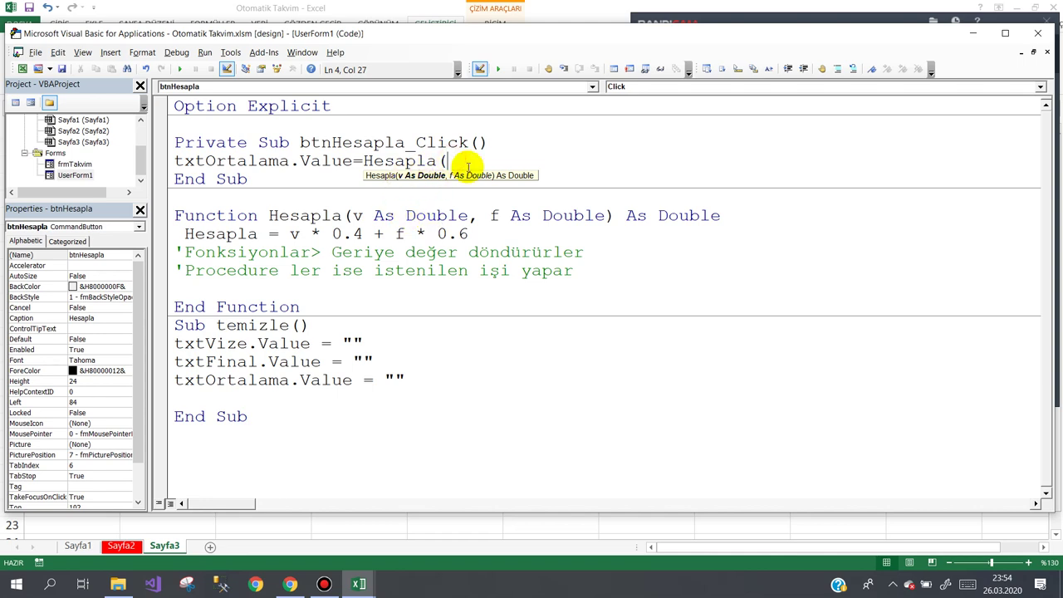
type("val")
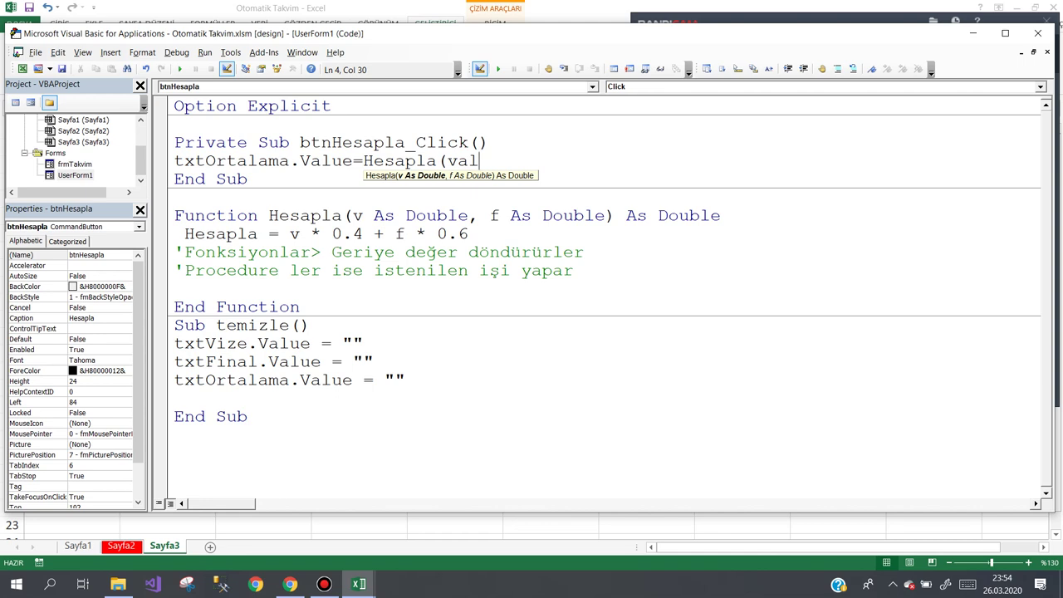
type("(")
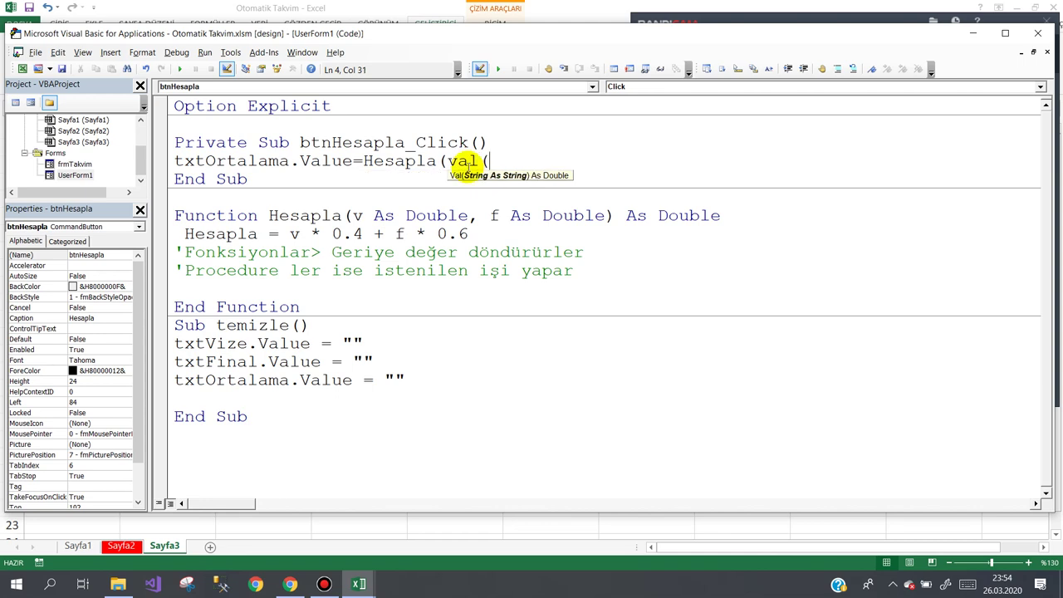
type("txtVize")
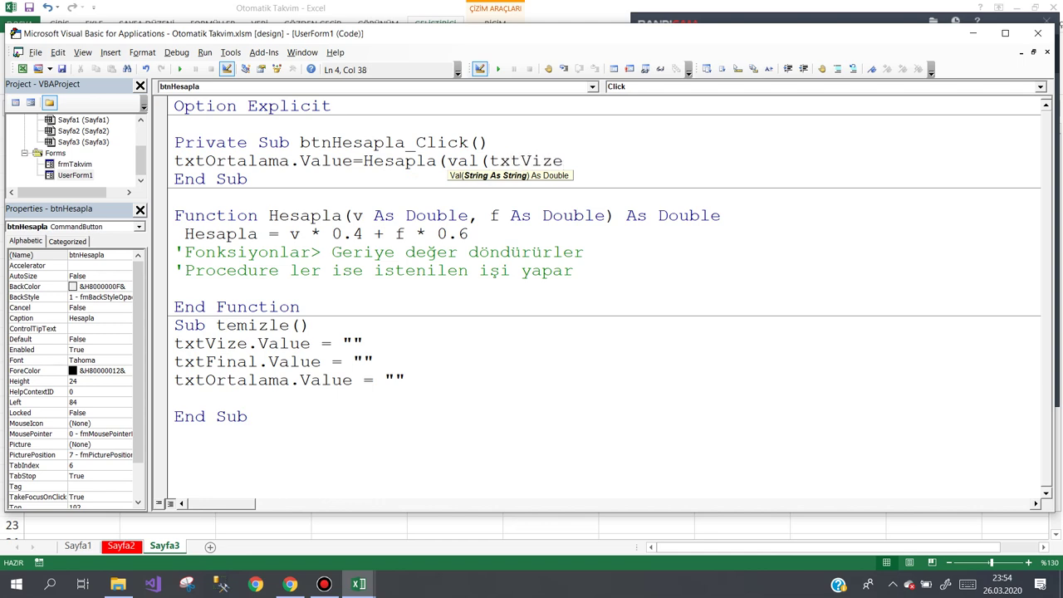
type(")")
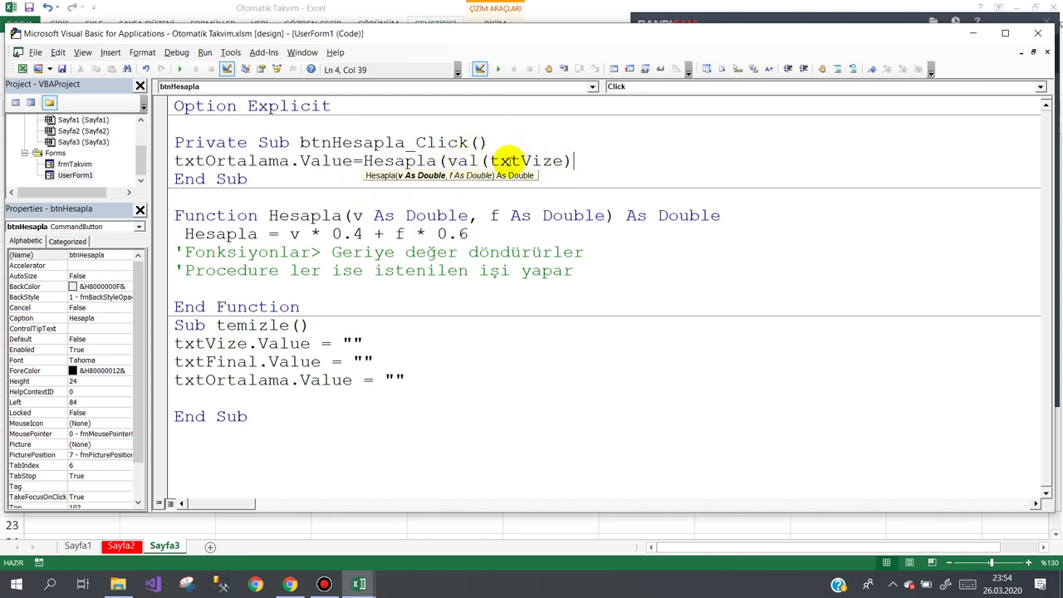
type(",")
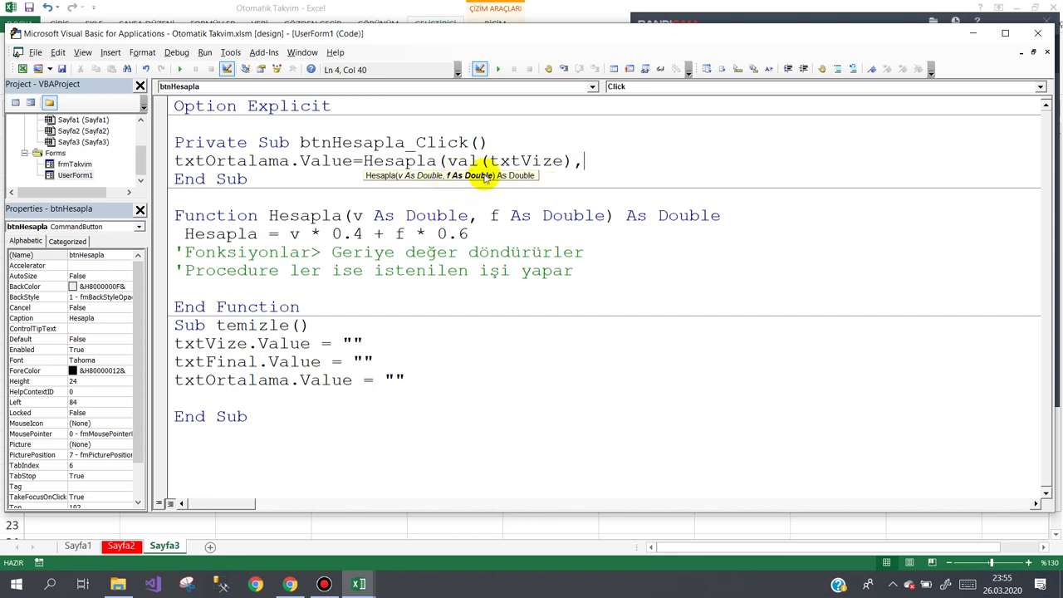
type("val")
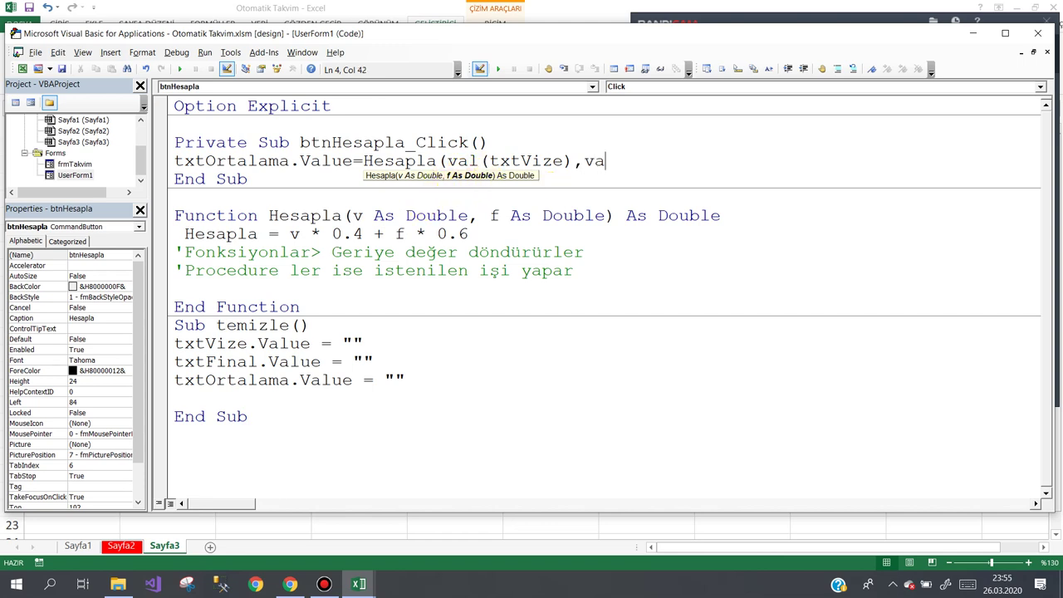
type("(")
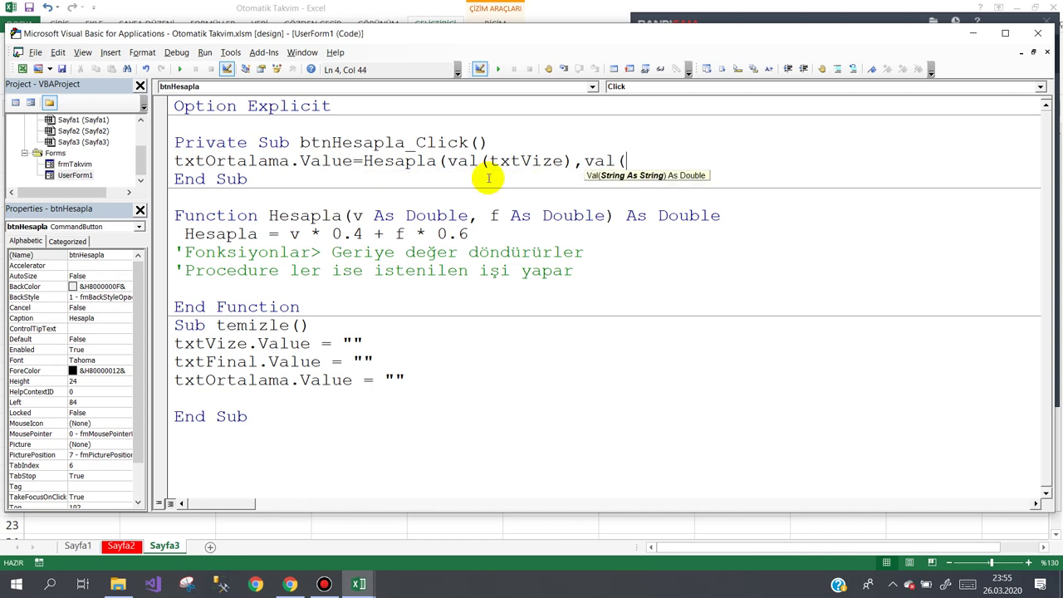
type("txtFinal")
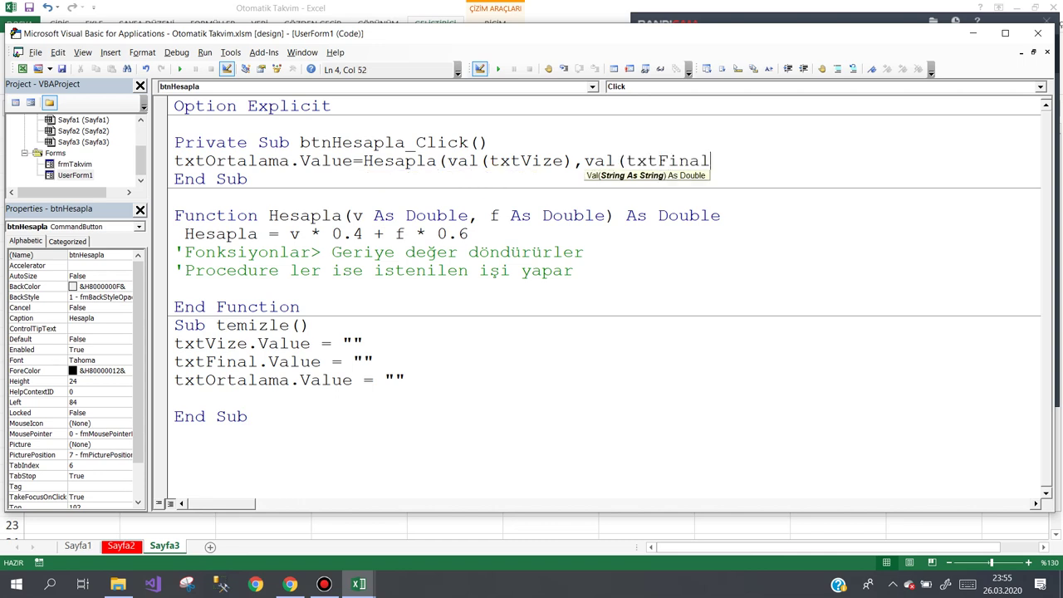
type("))")
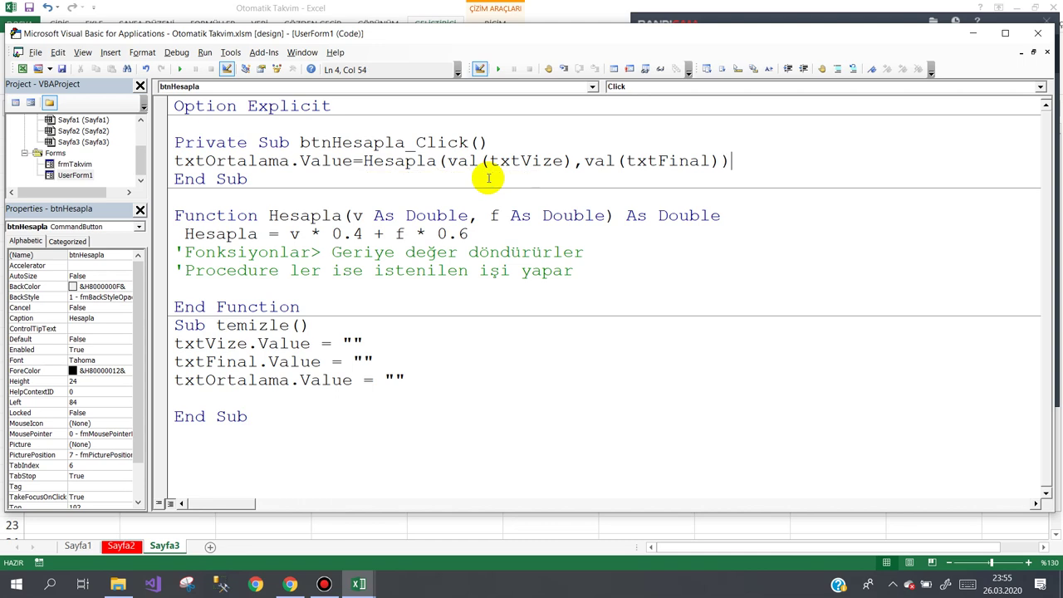
key("Return")
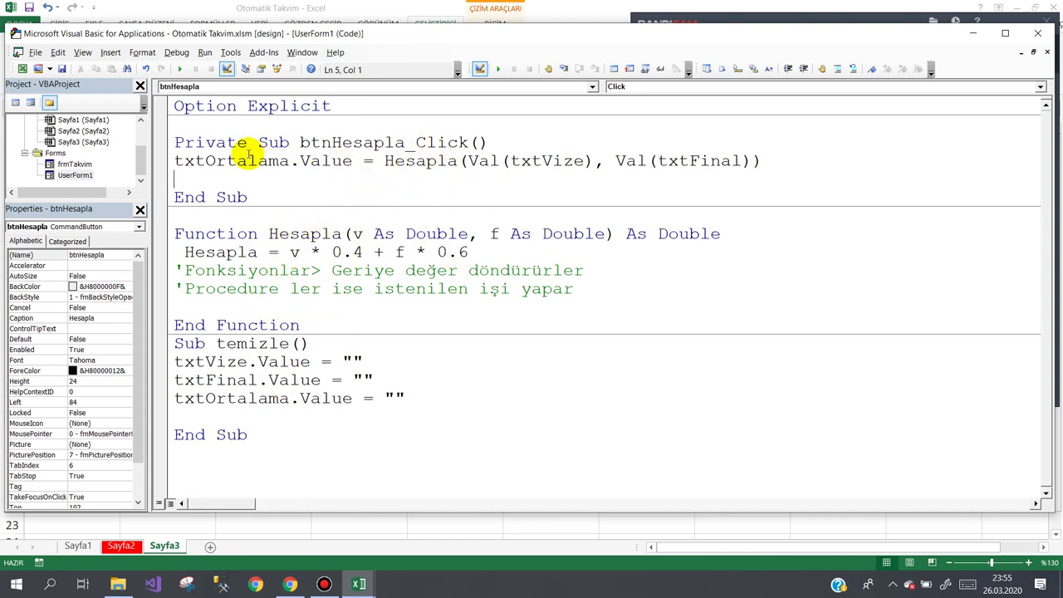
Run UserForm1 with Vize 60 and Final 81, confirm Ortalama shows 72.6, then close it.
left_click(180, 70)
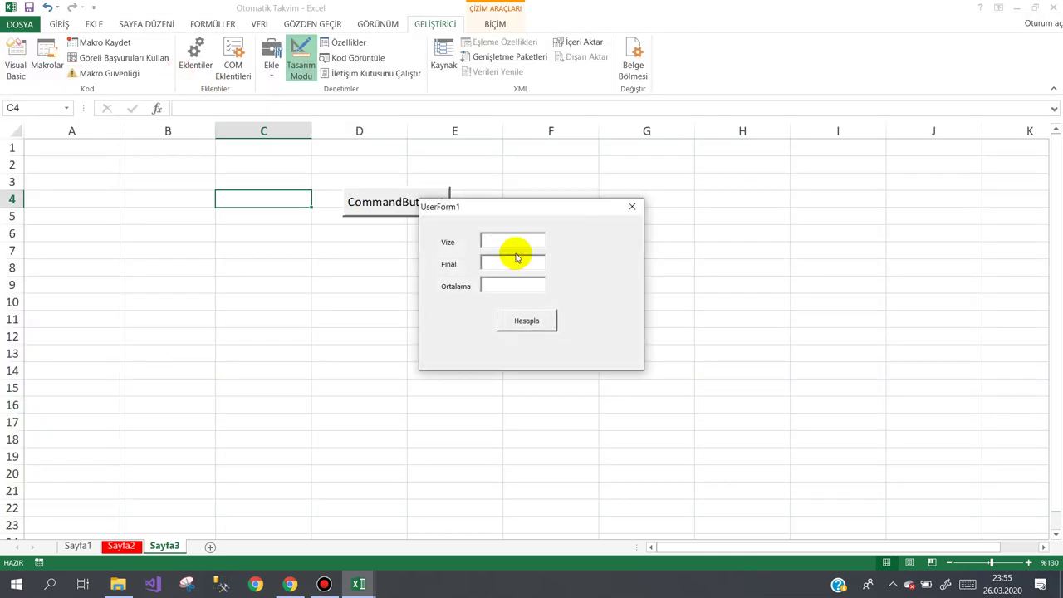
type("60")
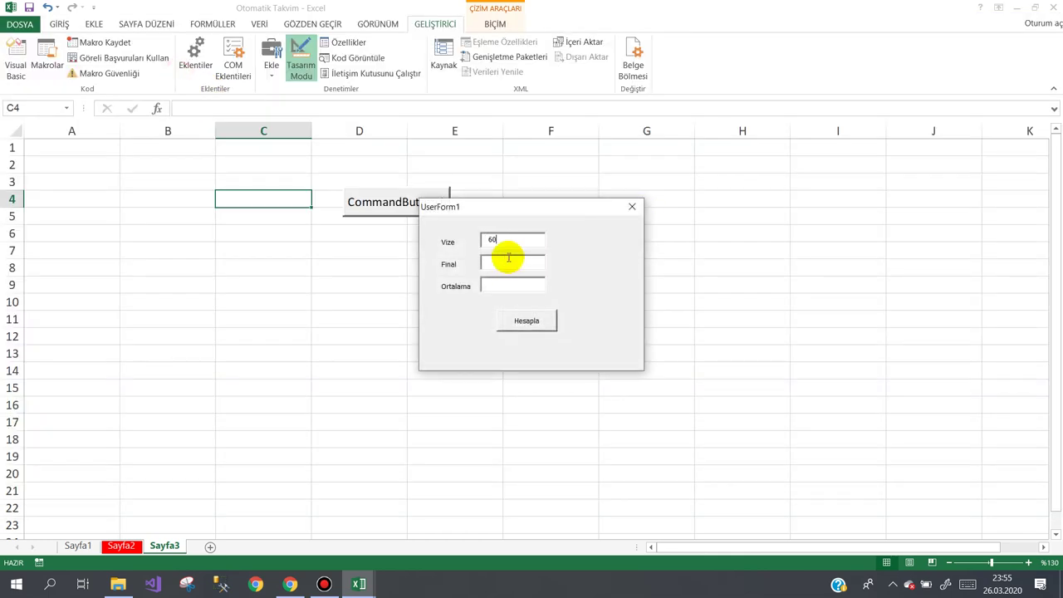
left_click(513, 262)
type("81")
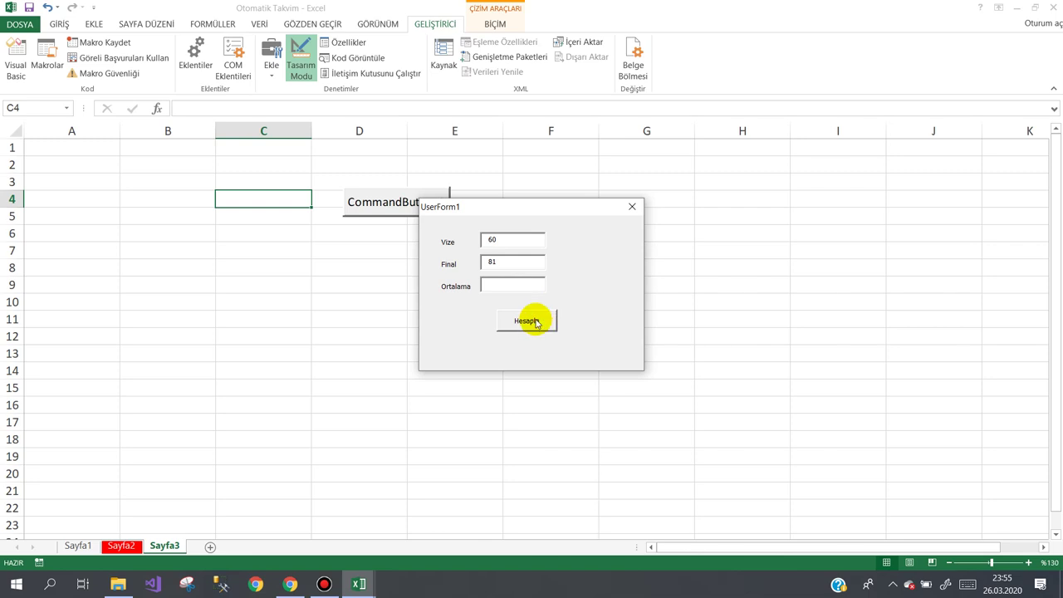
left_click(536, 319)
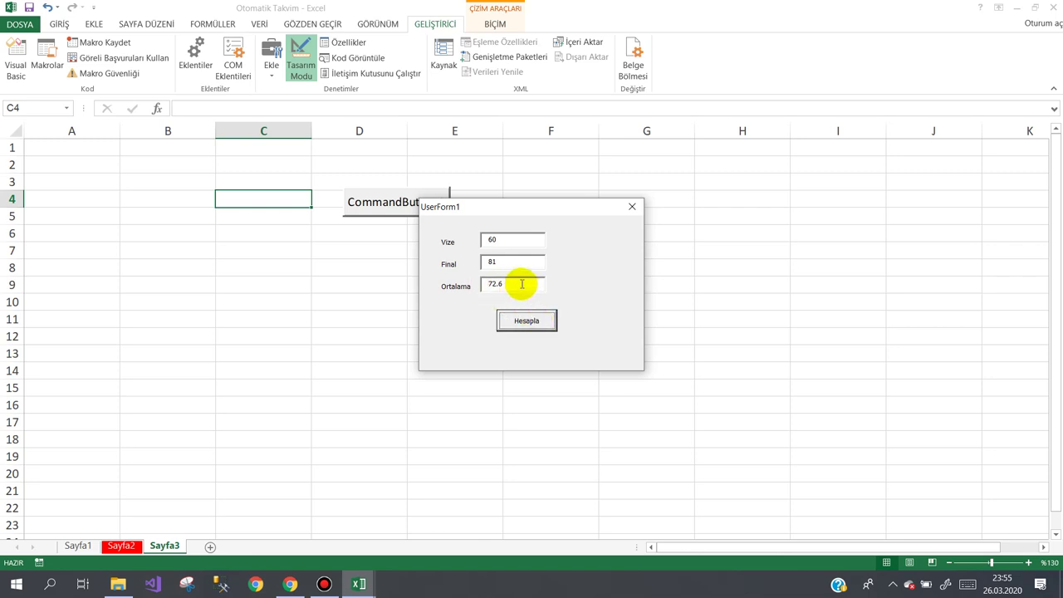
left_click_drag(542, 206, 603, 200)
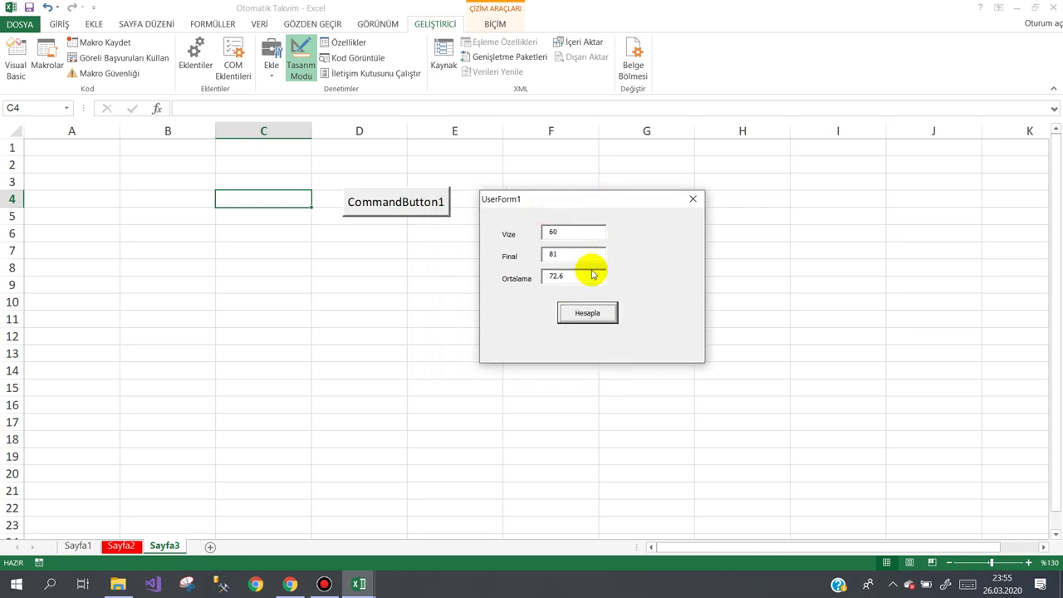
left_click(694, 197)
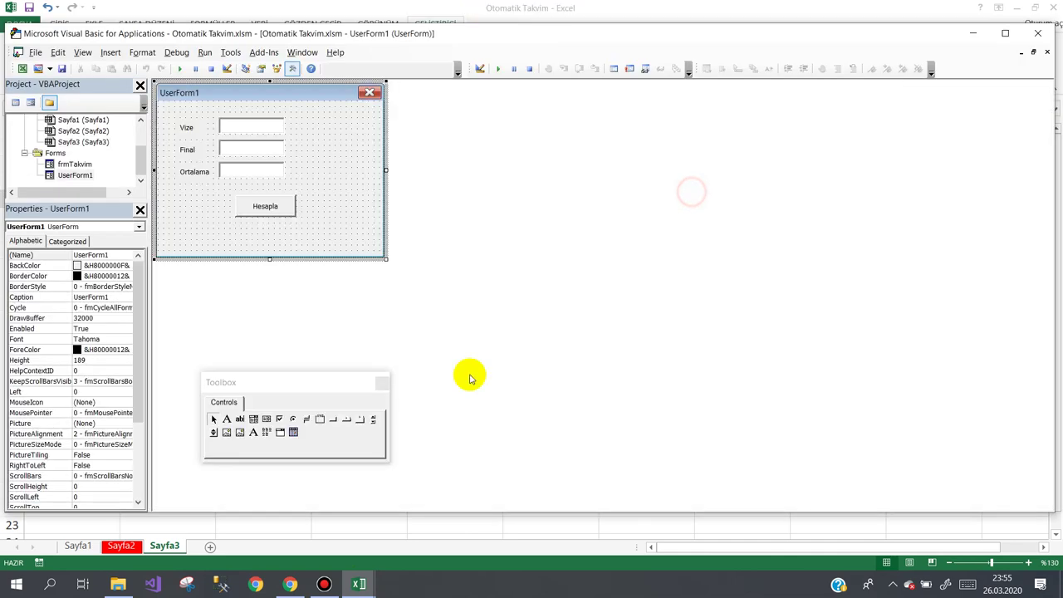
Show the Hesapla button's code and highlight the Hesapla function returning v * 0.4 + f * 0.6.
double_click(281, 217)
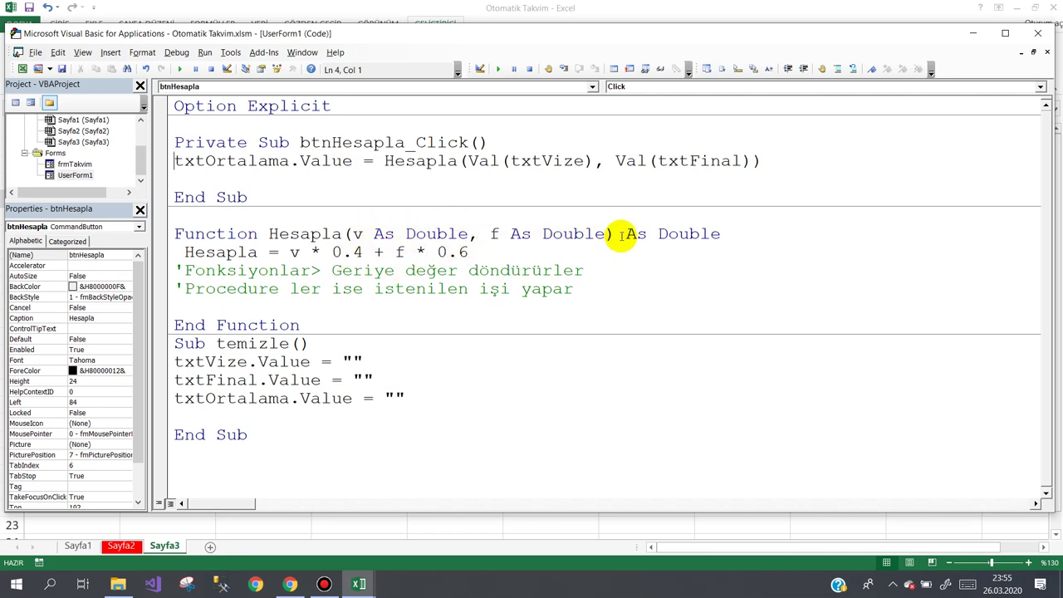
left_click_drag(340, 235, 269, 234)
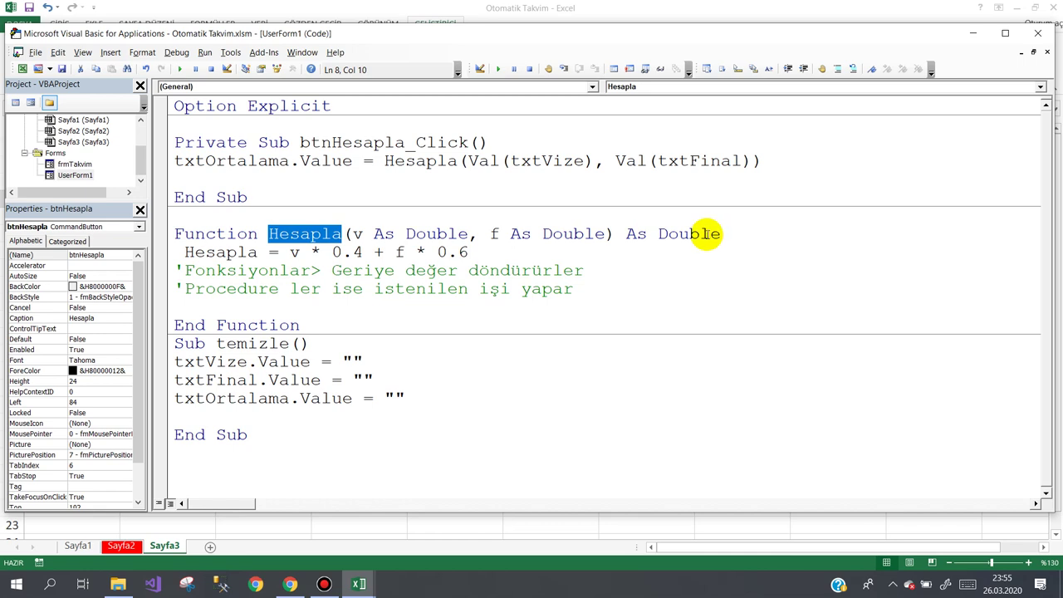
left_click(707, 267)
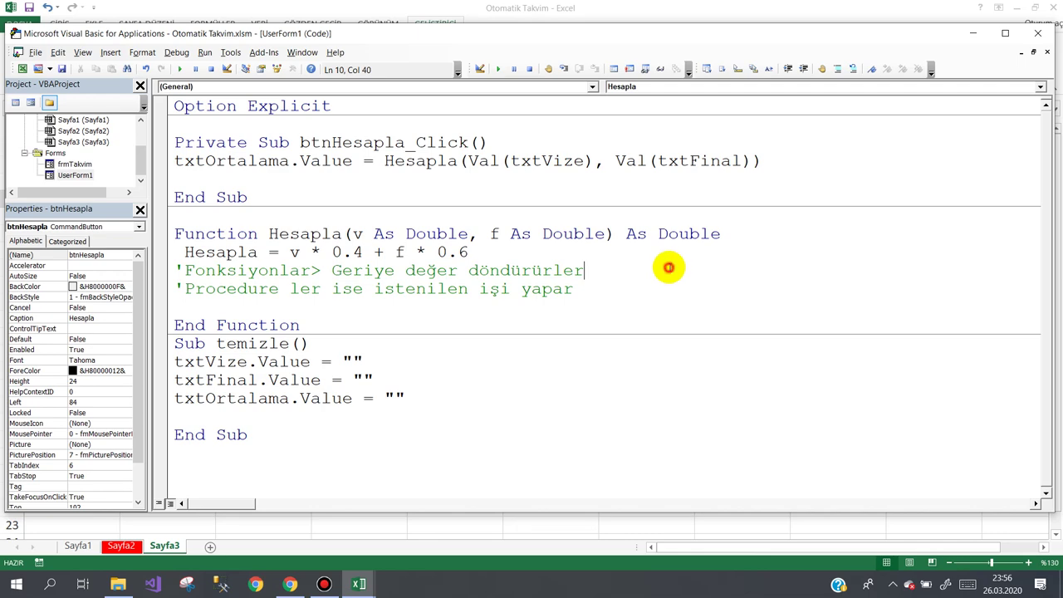
View frmTakvim's DateClick code, check the Sayfa3 sheet in Excel, then reopen UserForm1's design.
double_click(73, 164)
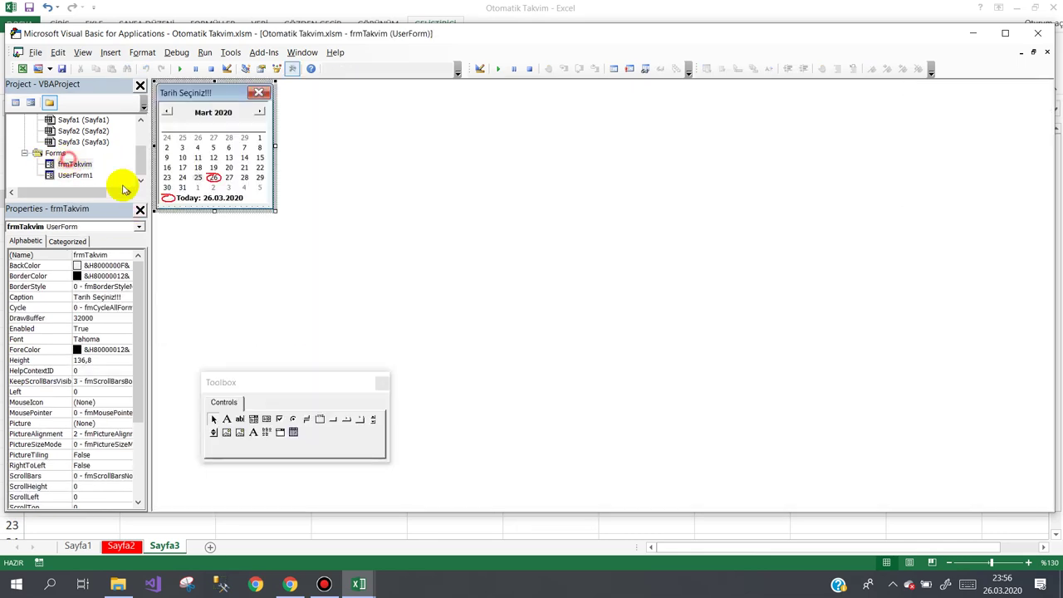
double_click(262, 170)
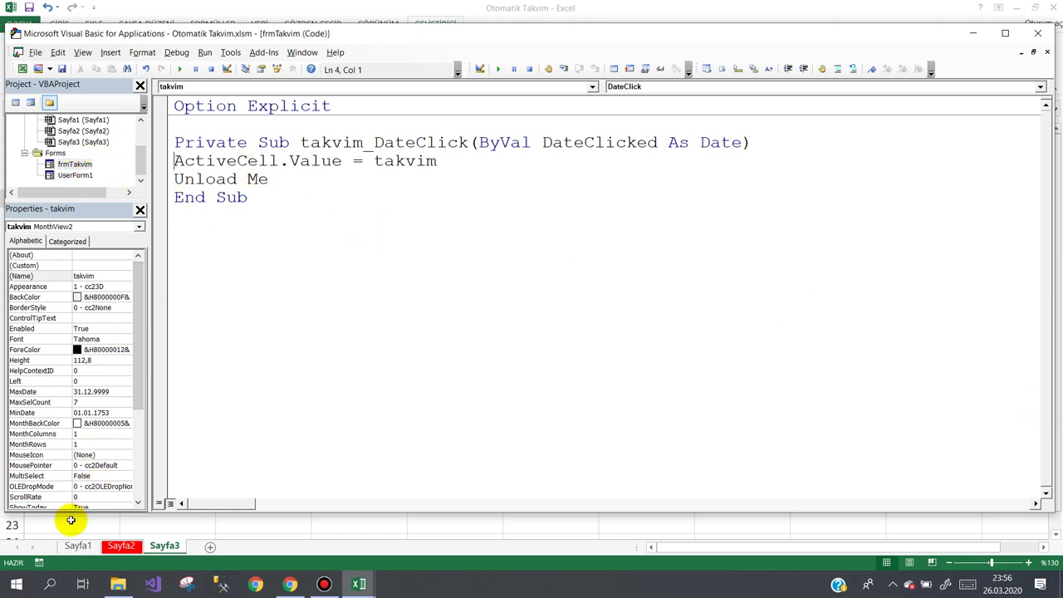
left_click(165, 547)
left_click(361, 206)
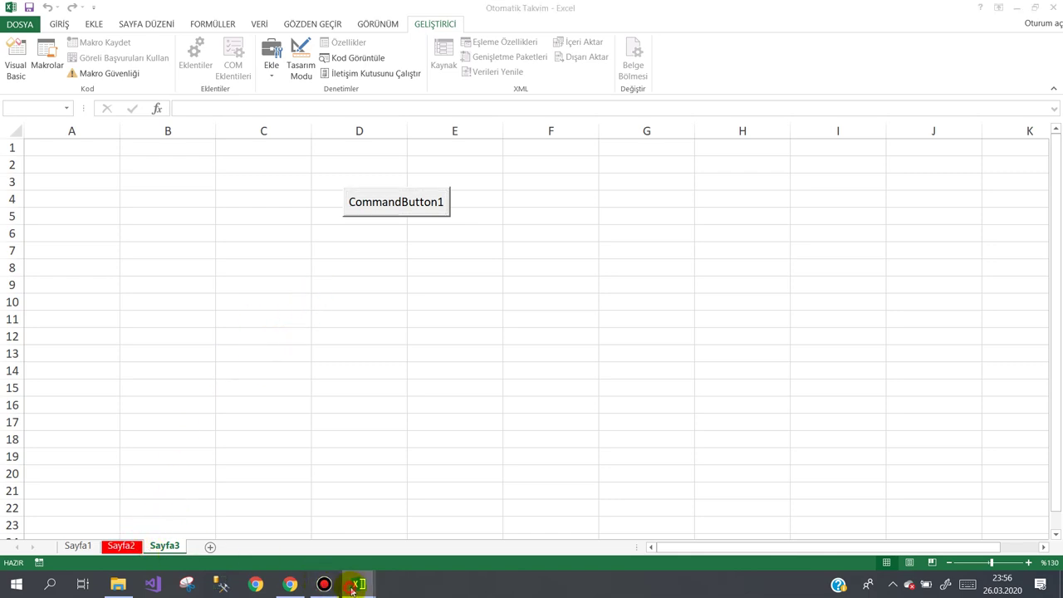
mouse_move(357, 584)
left_click(394, 517)
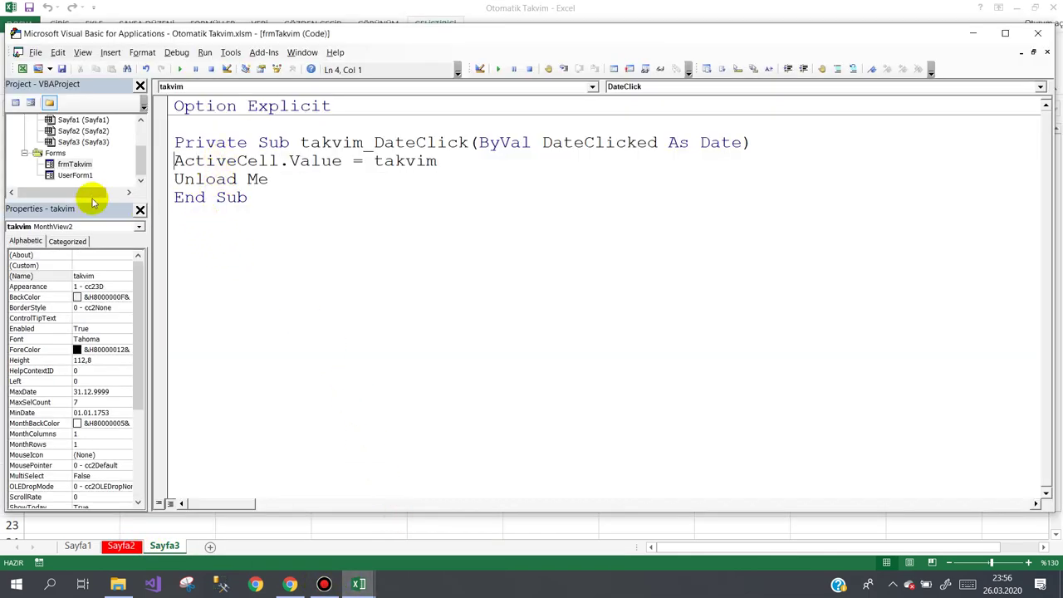
double_click(75, 176)
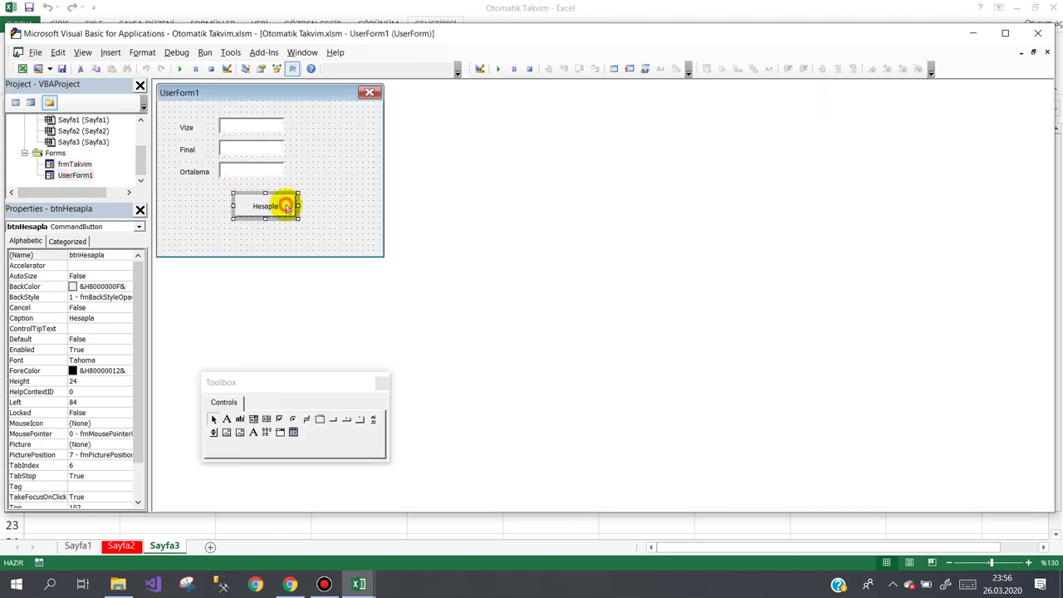
Recheck the Hesapla code, then drag UserForm1's Hesapla button up-left to Left 72, Top 96.
double_click(286, 207)
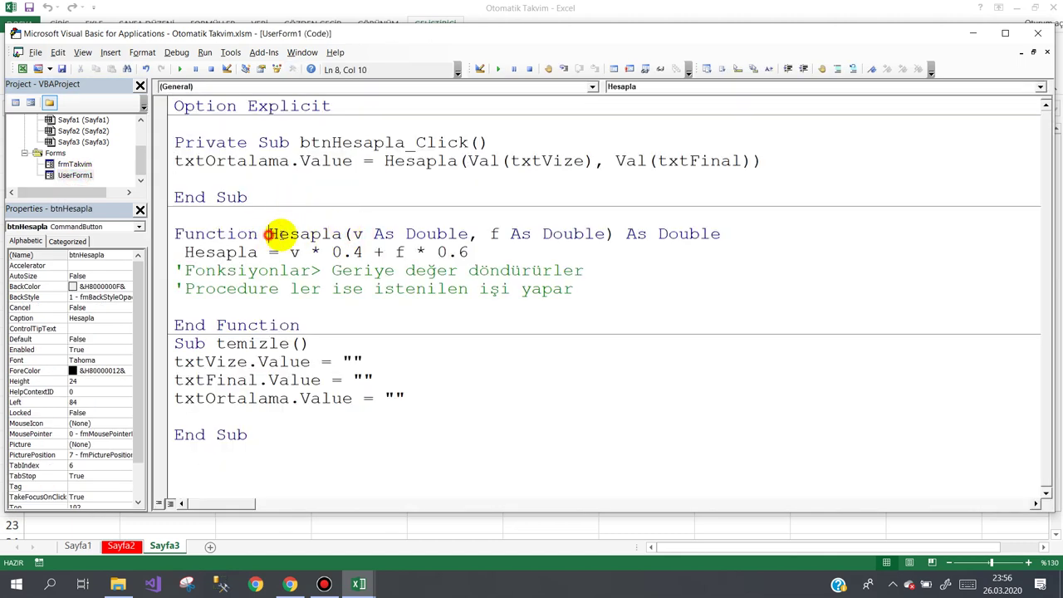
left_click_drag(270, 234, 334, 234)
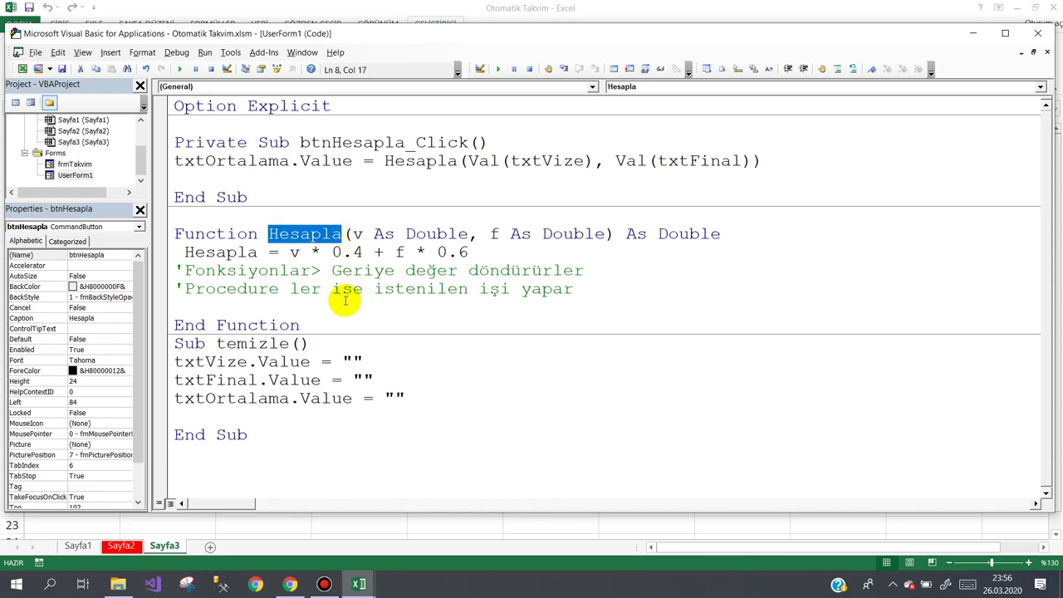
double_click(73, 175)
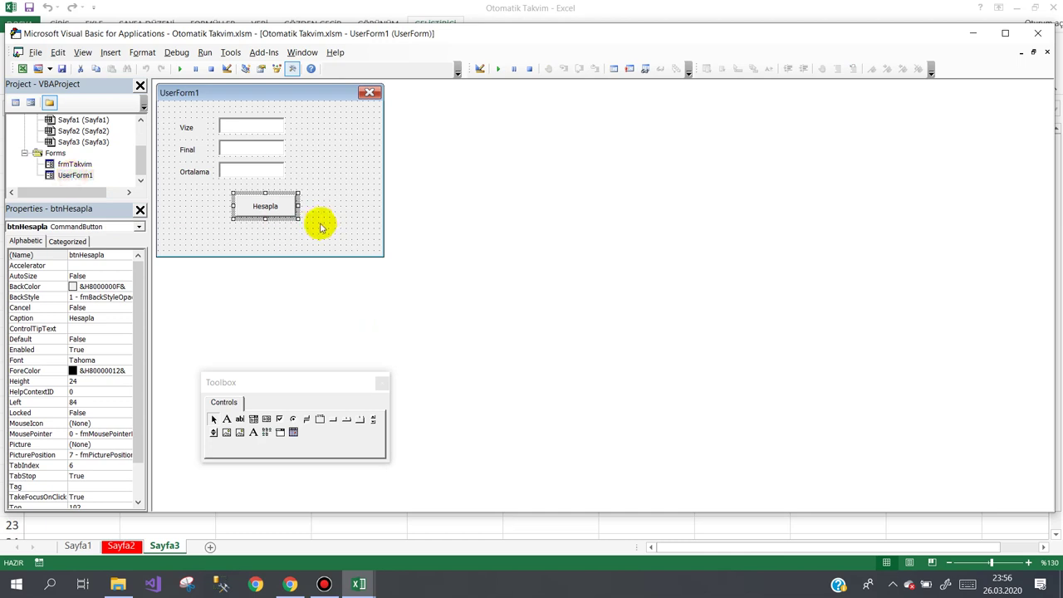
left_click(330, 220)
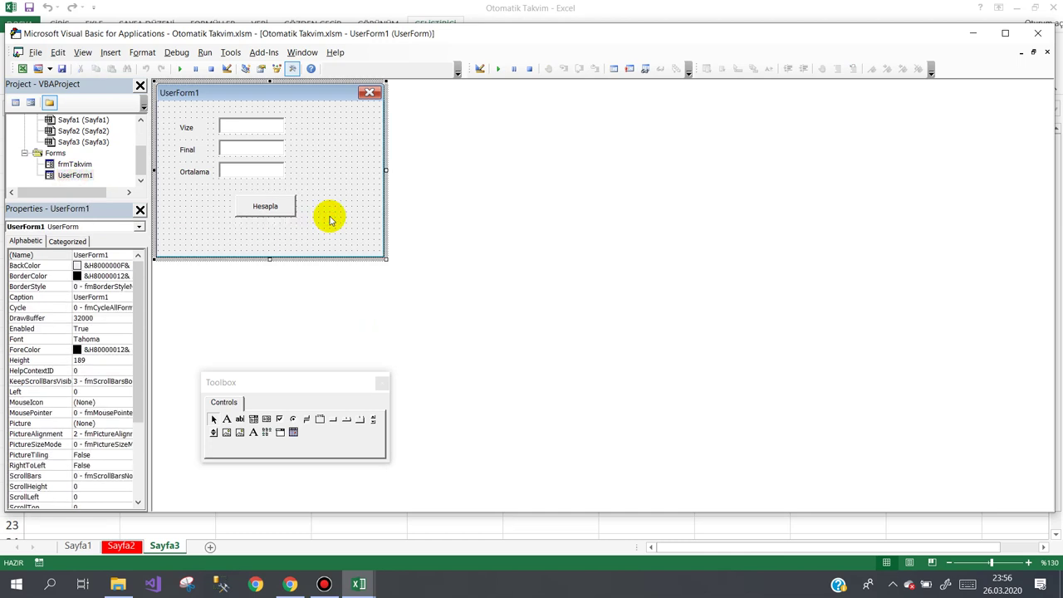
left_click(268, 207)
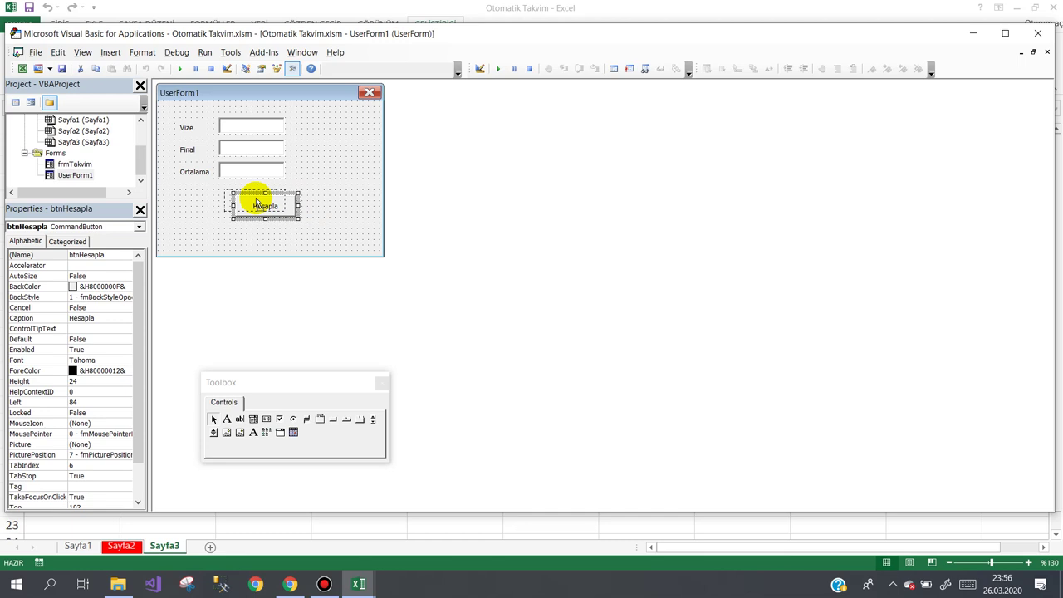
left_click_drag(257, 202, 245, 198)
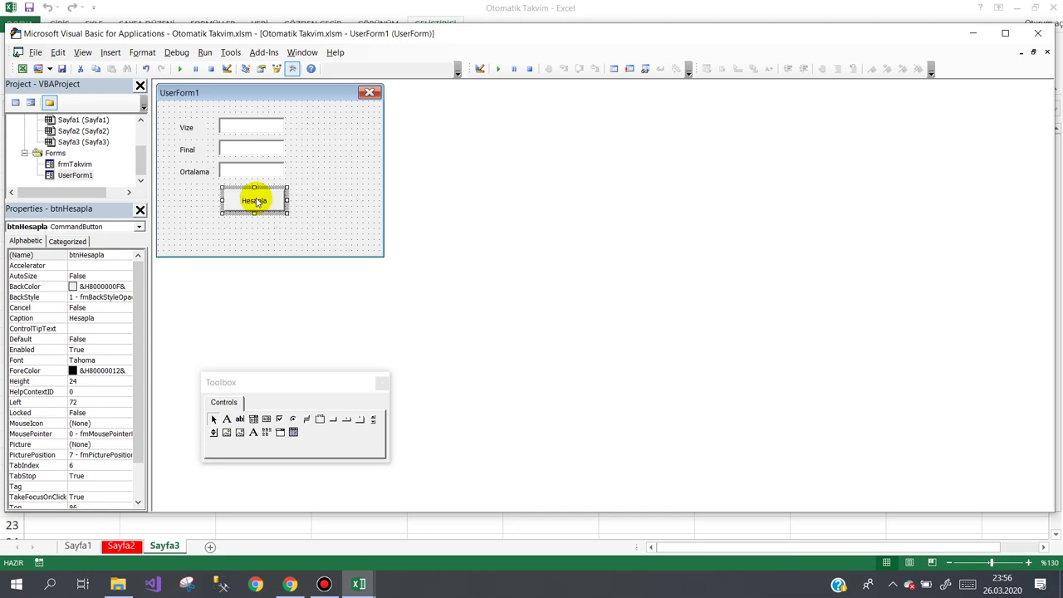
left_click(340, 181)
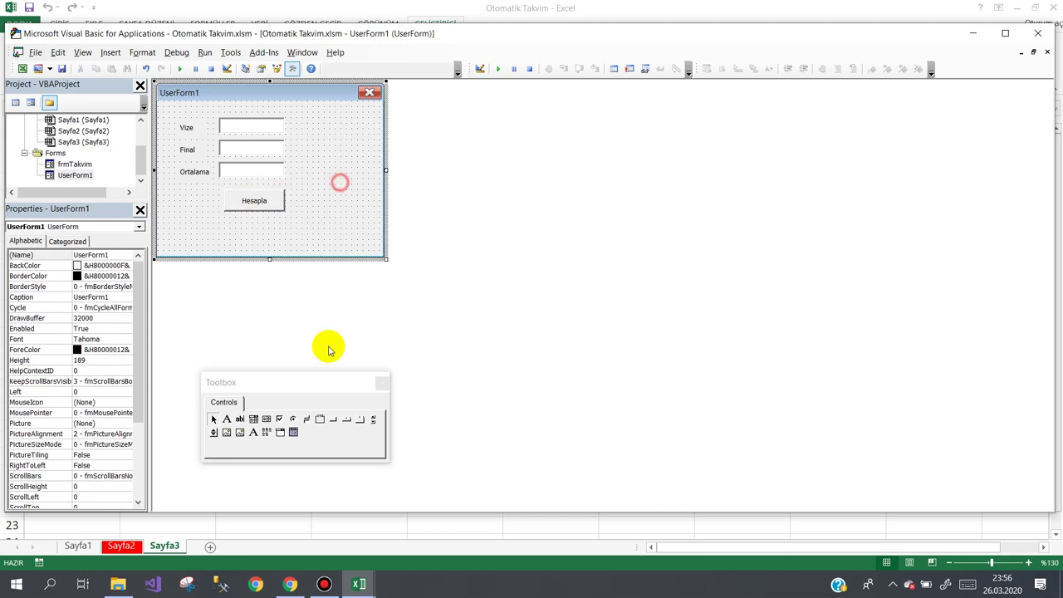
Switch to the YouTube "bst kanalı" results in Chrome and close the comments panel.
left_click(357, 585)
left_click(324, 584)
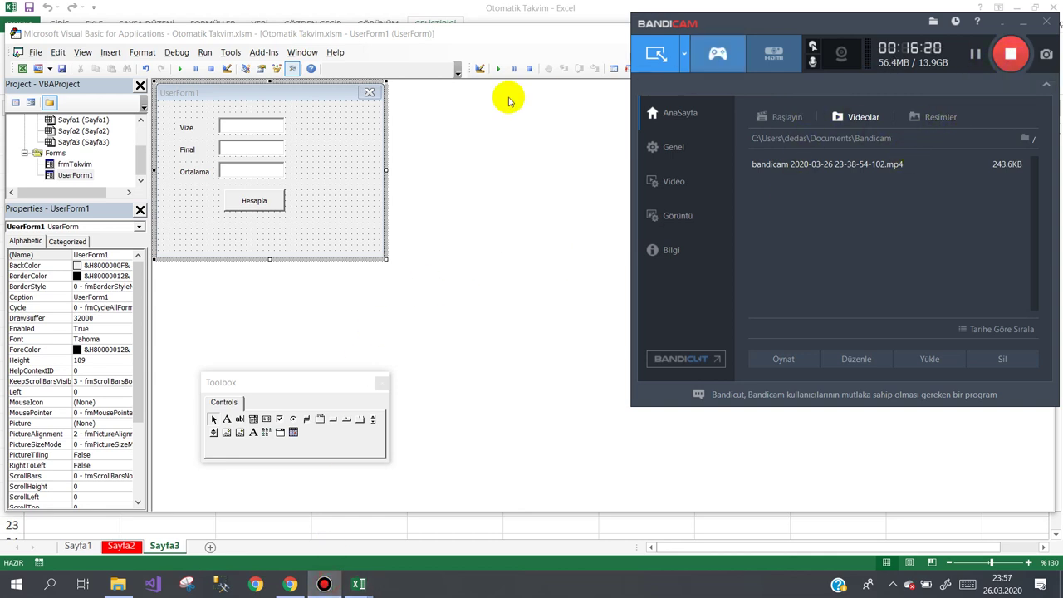
left_click(290, 584)
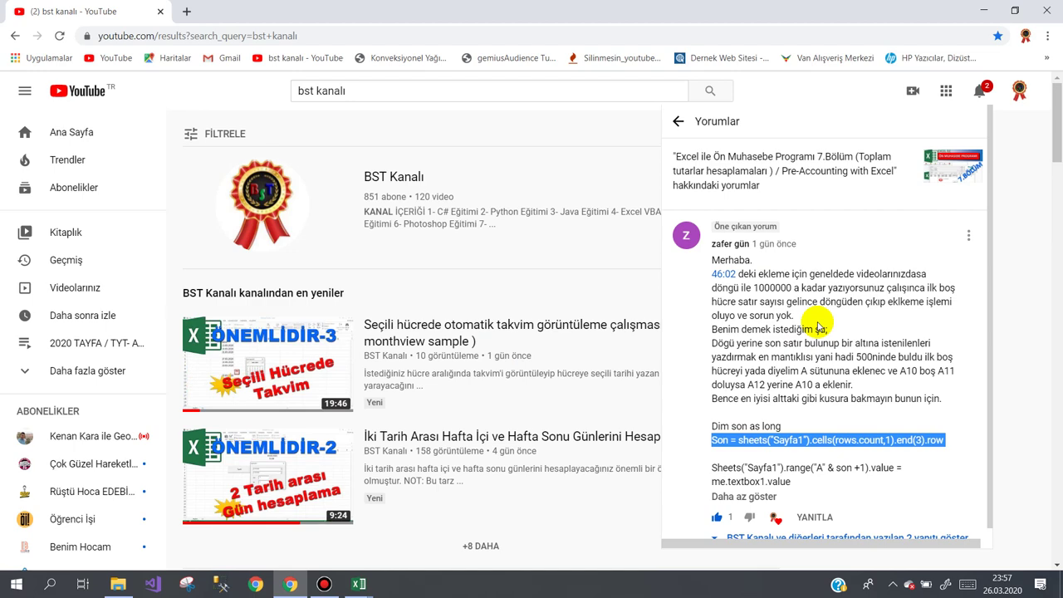
left_click(360, 584)
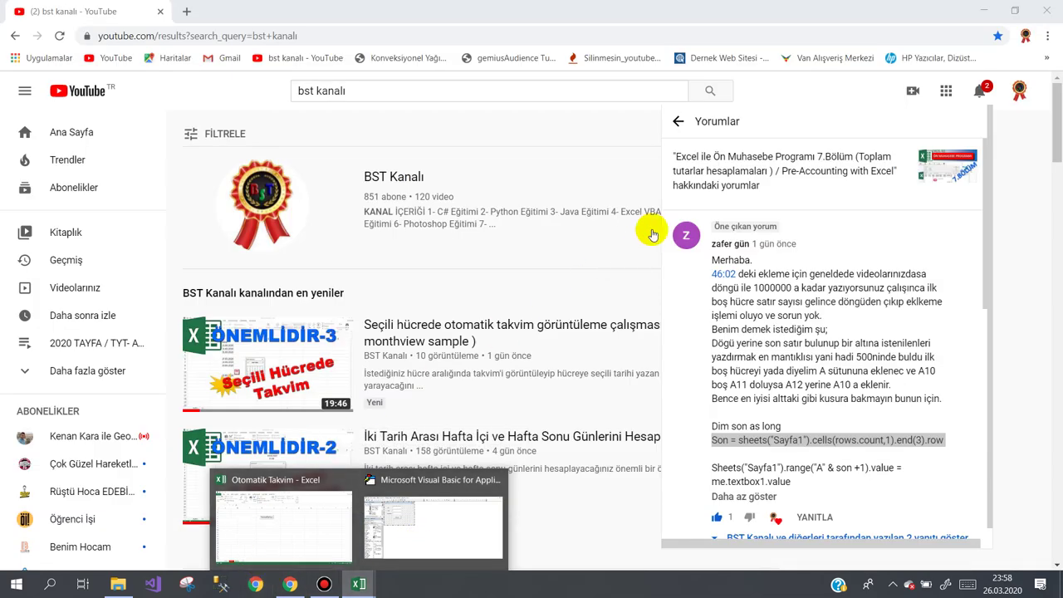
left_click(439, 17)
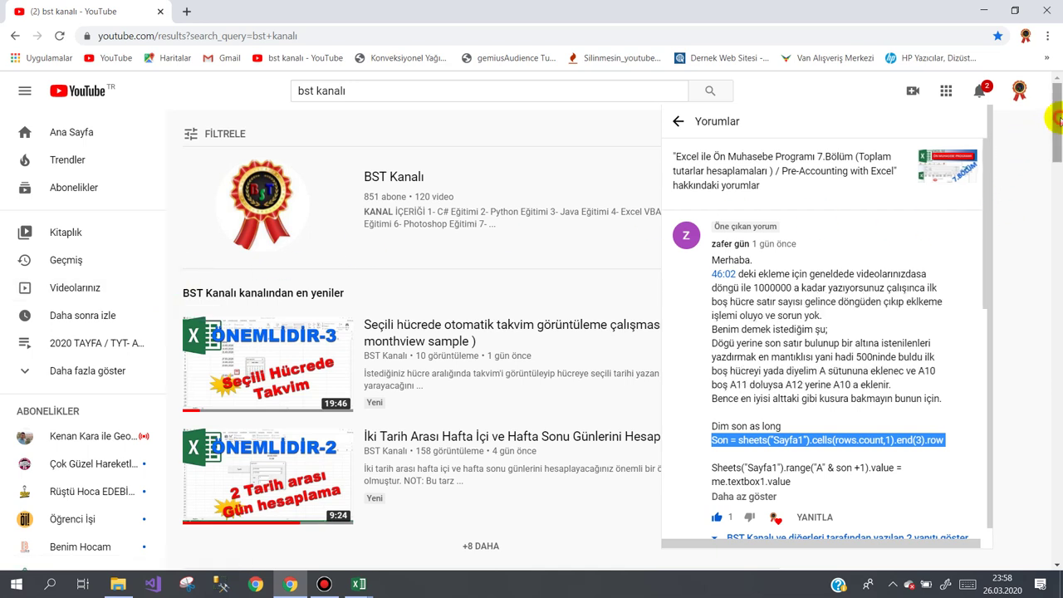
left_click(987, 89)
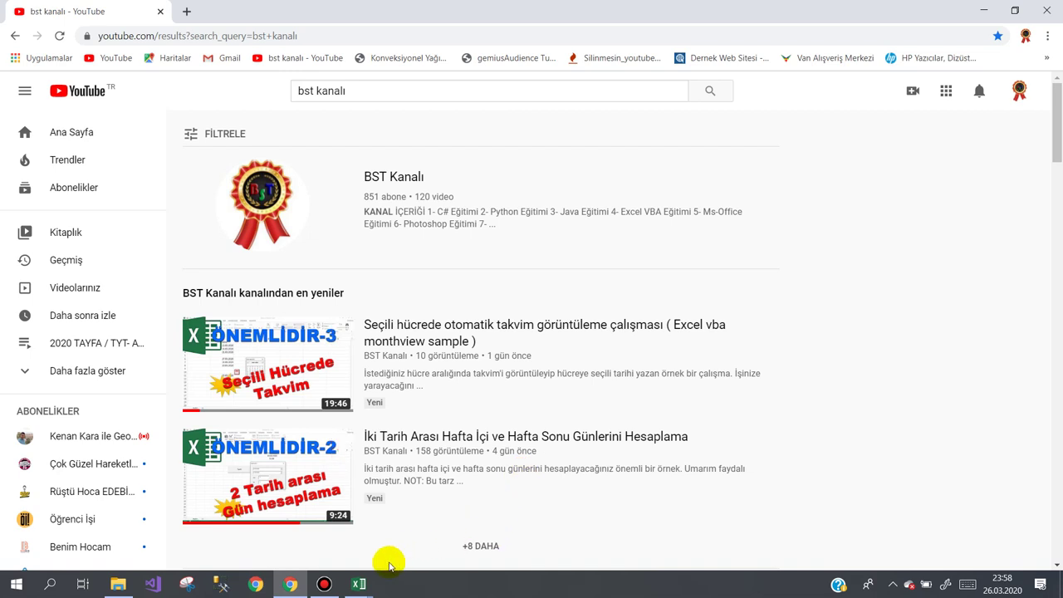
left_click(324, 584)
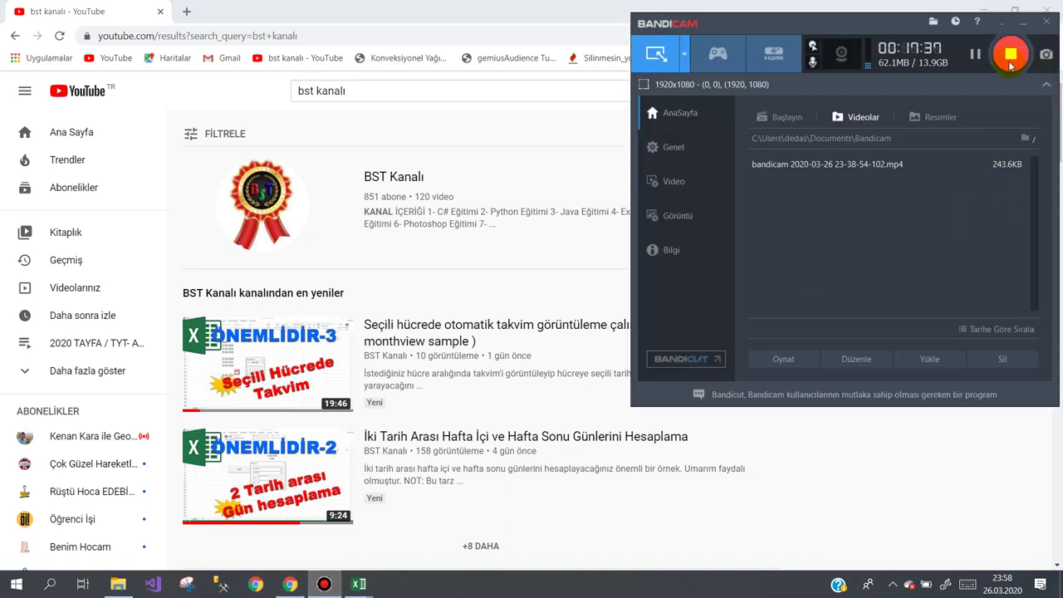